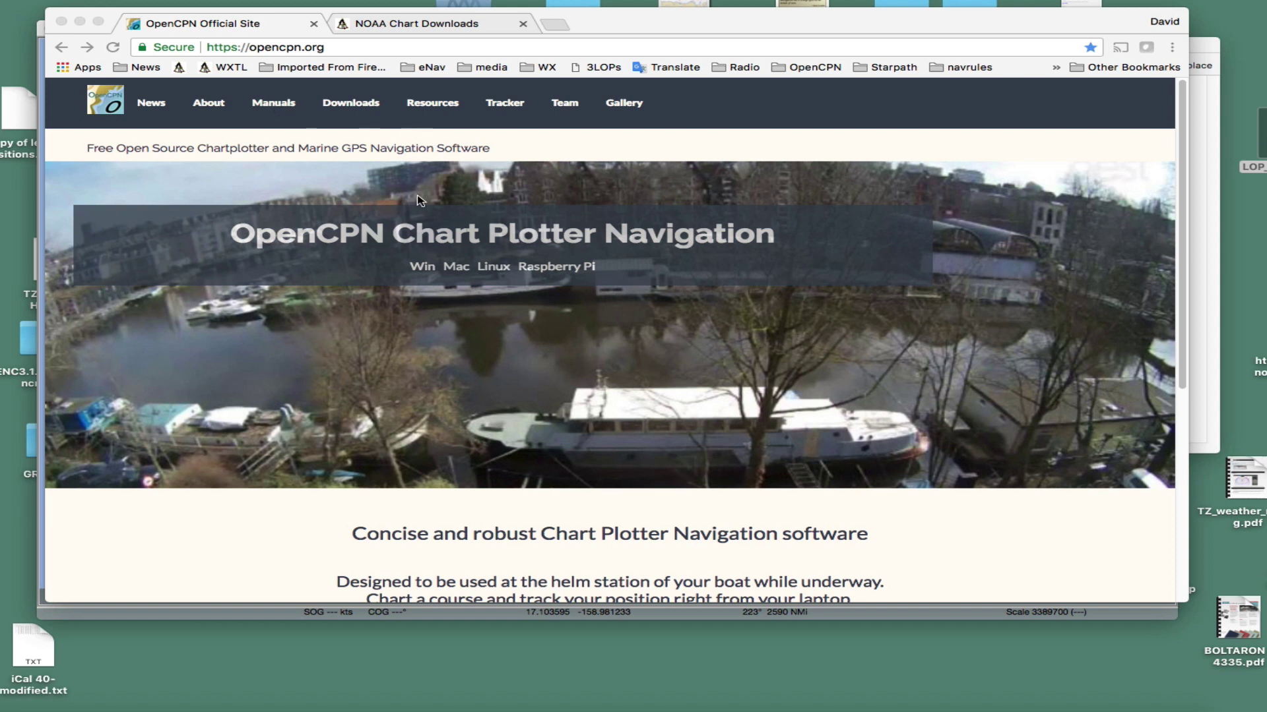
Open the Chart Downloader Tab page in the CHARTS section of the OpenCPN User Manual and skim its instructions
{"action": "left_click", "coordinate": [274, 107]}
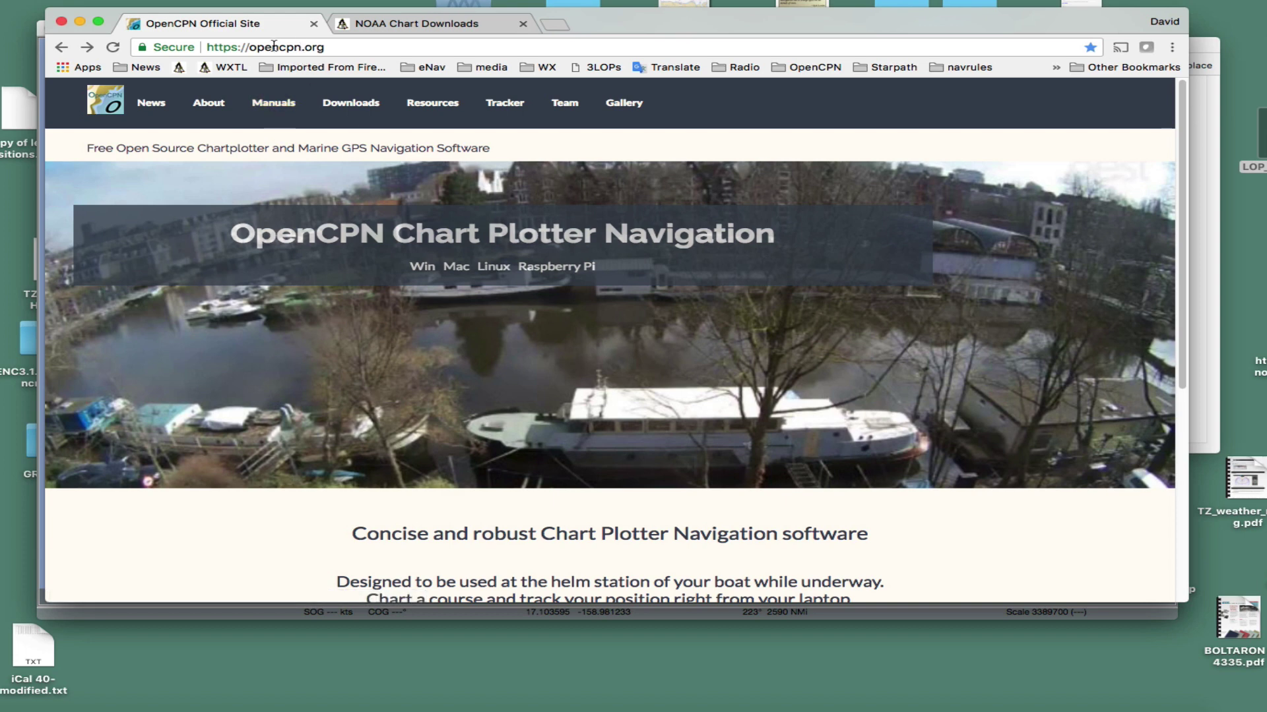
{"action": "left_click", "coordinate": [277, 105]}
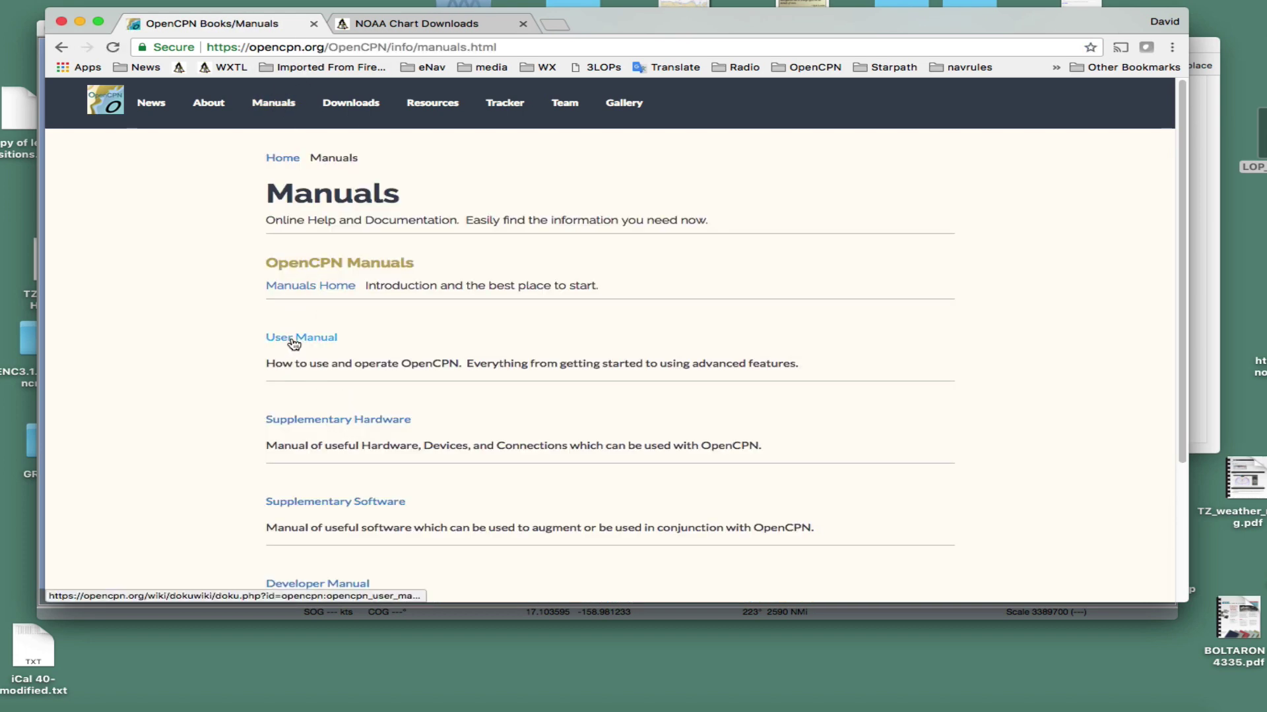
{"action": "left_click", "coordinate": [294, 340]}
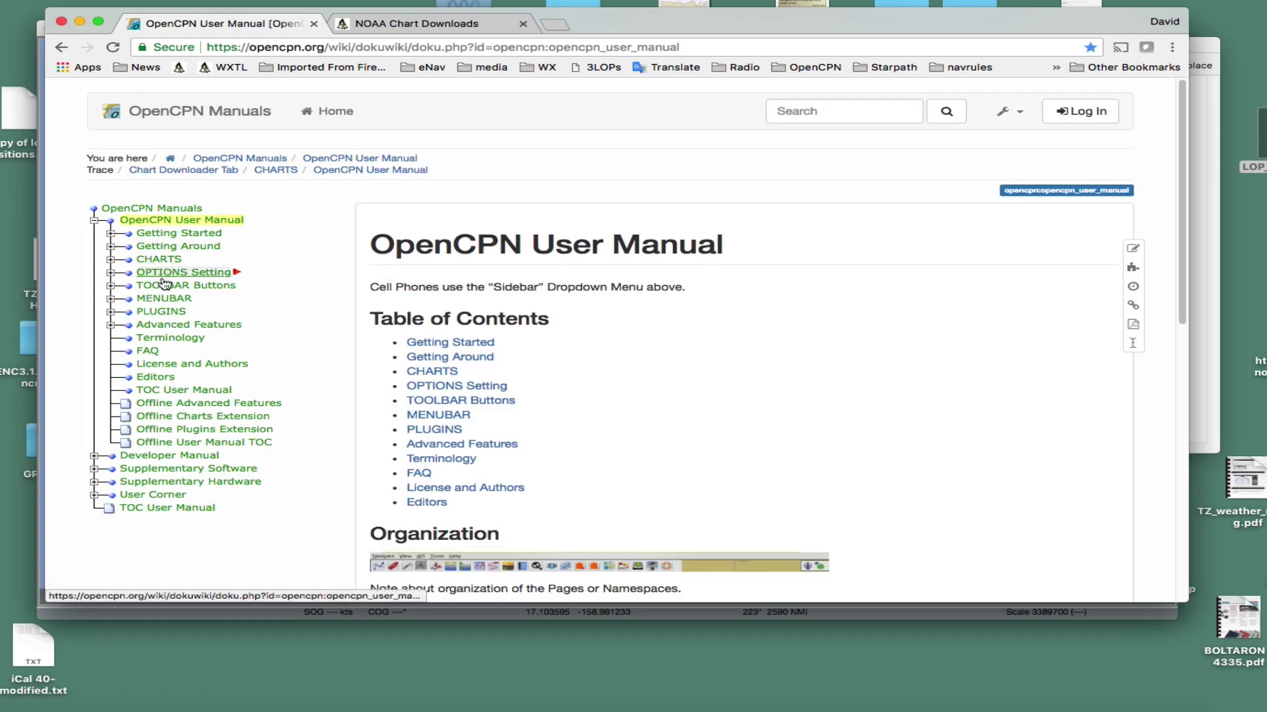
{"action": "left_click", "coordinate": [158, 261]}
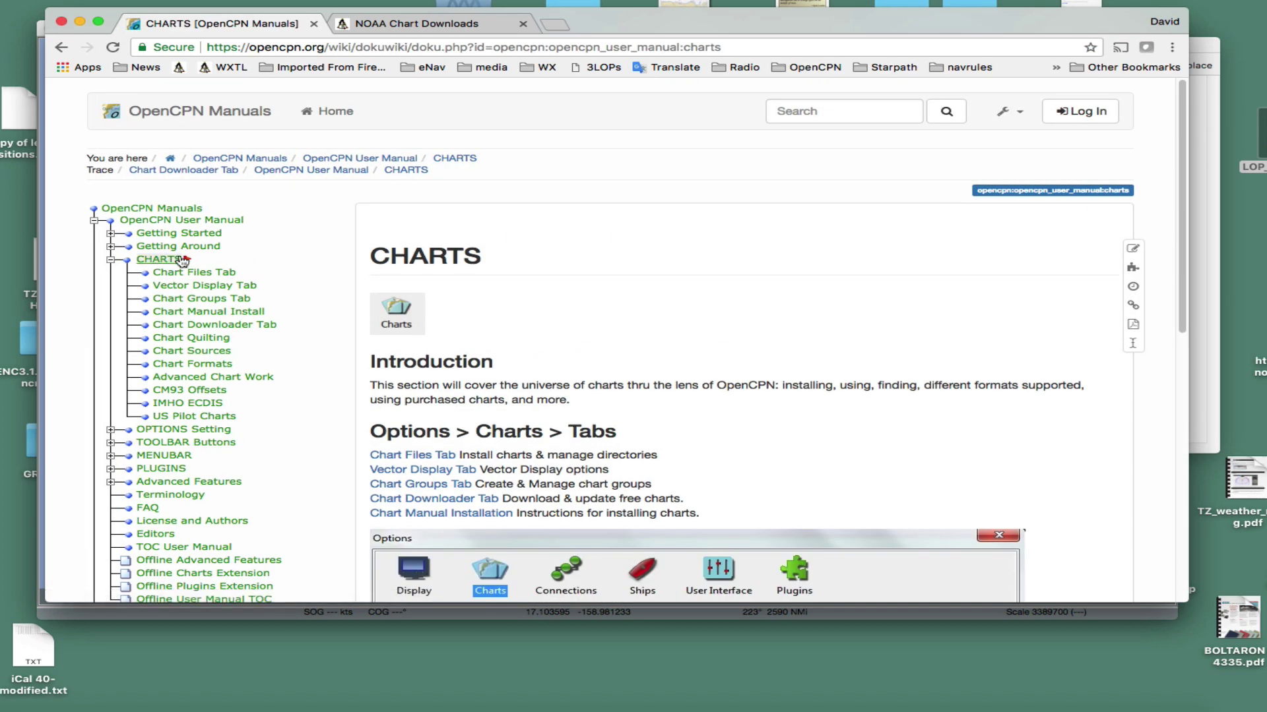
{"action": "left_click", "coordinate": [216, 329]}
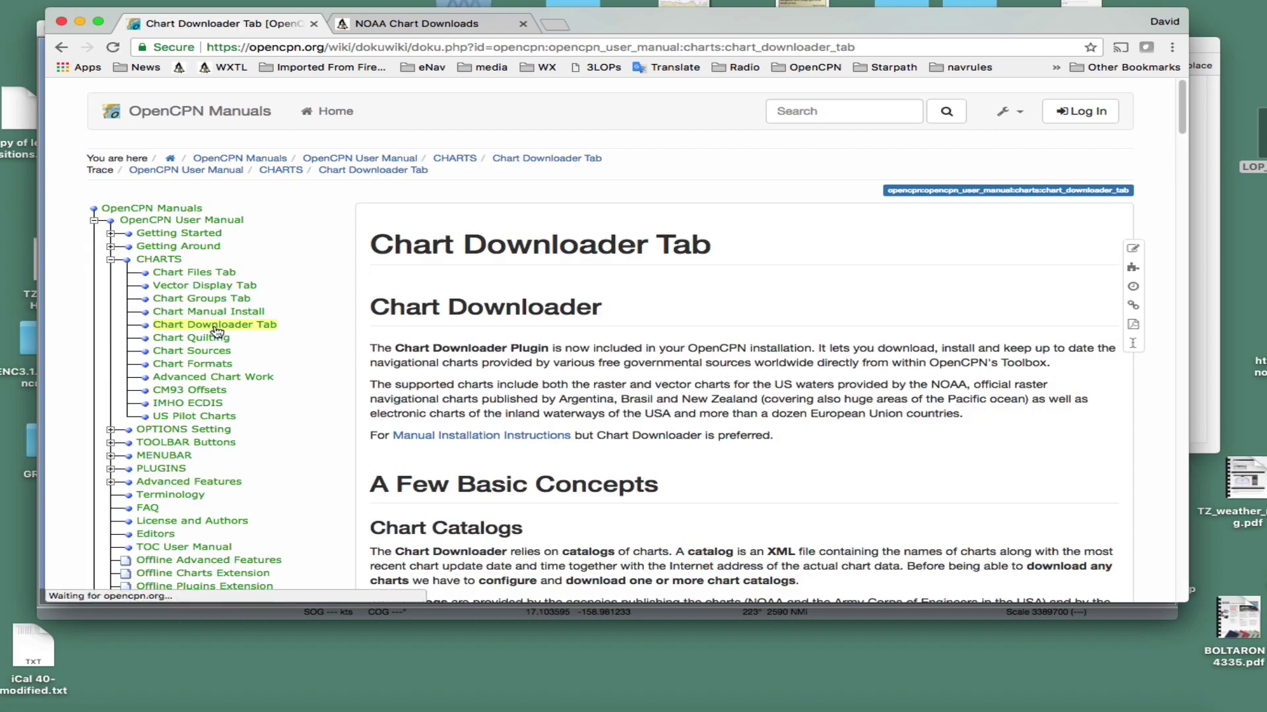
{"action": "scroll", "coordinate": [553, 432], "scroll_direction": "down", "scroll_amount": 15}
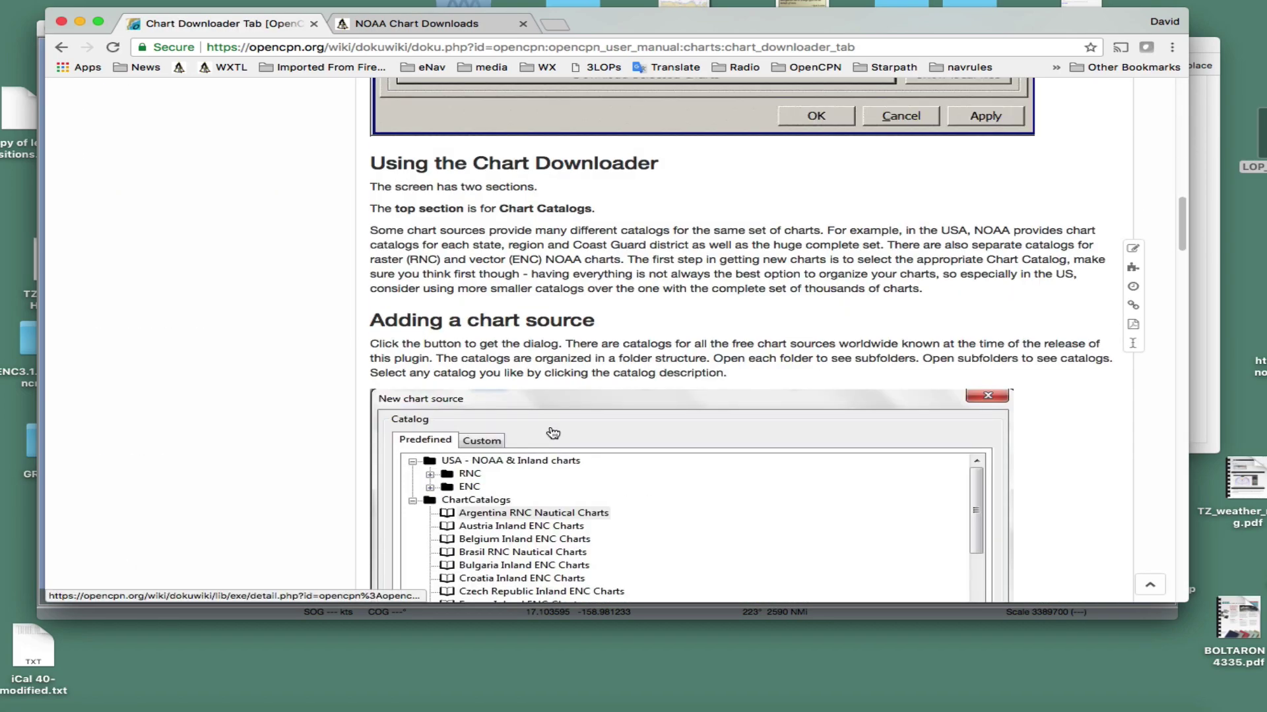
{"action": "scroll", "coordinate": [553, 433], "scroll_direction": "down", "scroll_amount": 5}
{"action": "scroll", "coordinate": [551, 432], "scroll_direction": "up", "scroll_amount": 20}
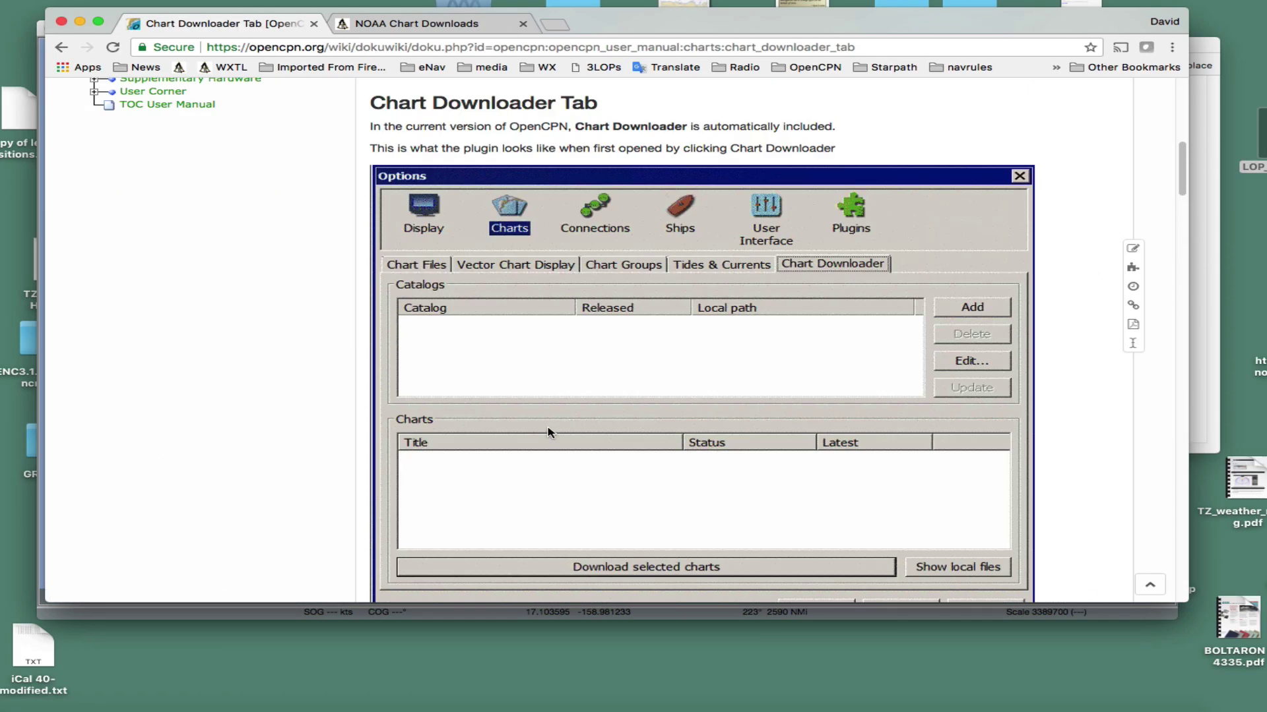
{"action": "scroll", "coordinate": [548, 433], "scroll_direction": "up", "scroll_amount": 10}
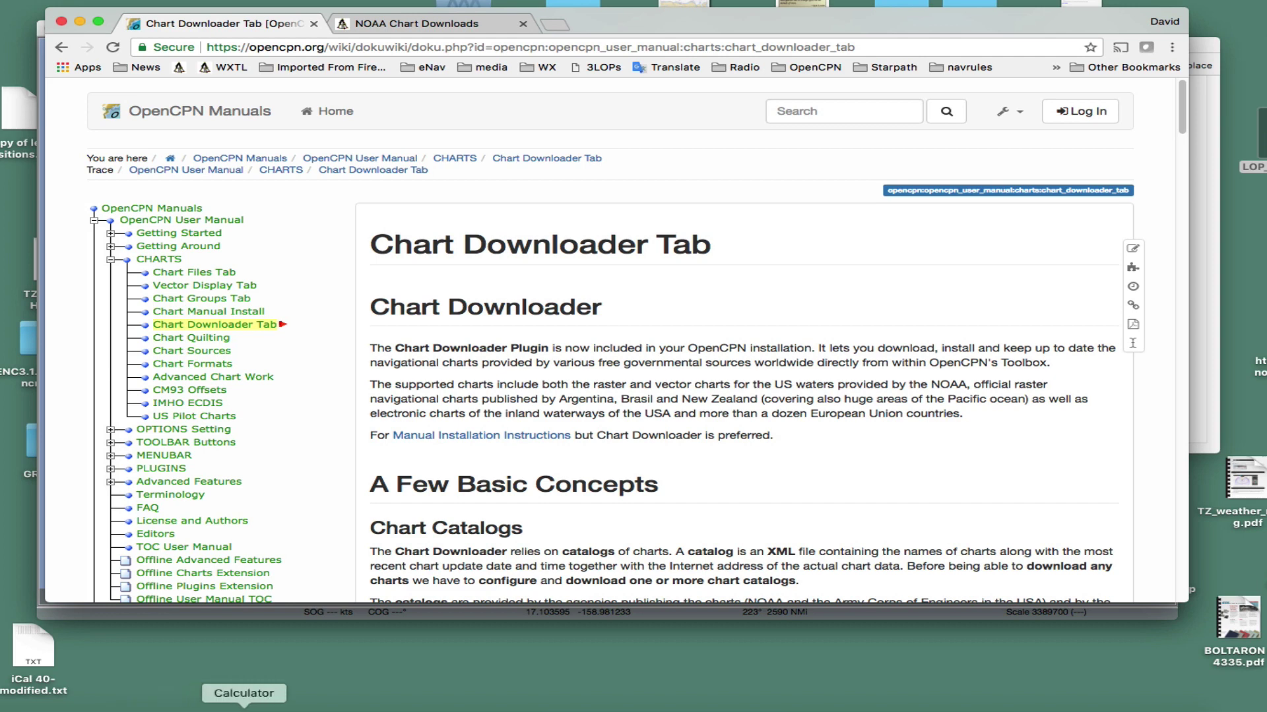
Switch to OpenCPN and examine the base map around the Hawaiian Islands and the US West Coast
{"action": "left_click", "coordinate": [592, 703]}
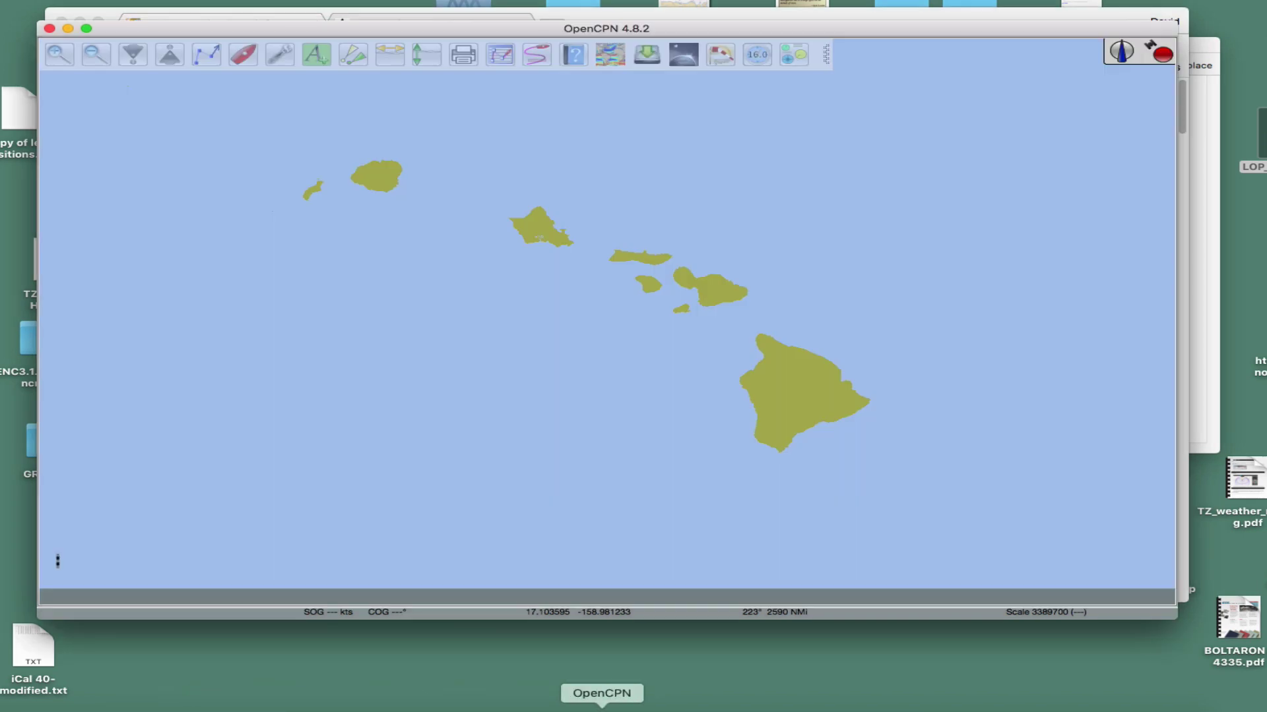
{"action": "scroll", "coordinate": [625, 434], "scroll_direction": "down", "scroll_amount": 5}
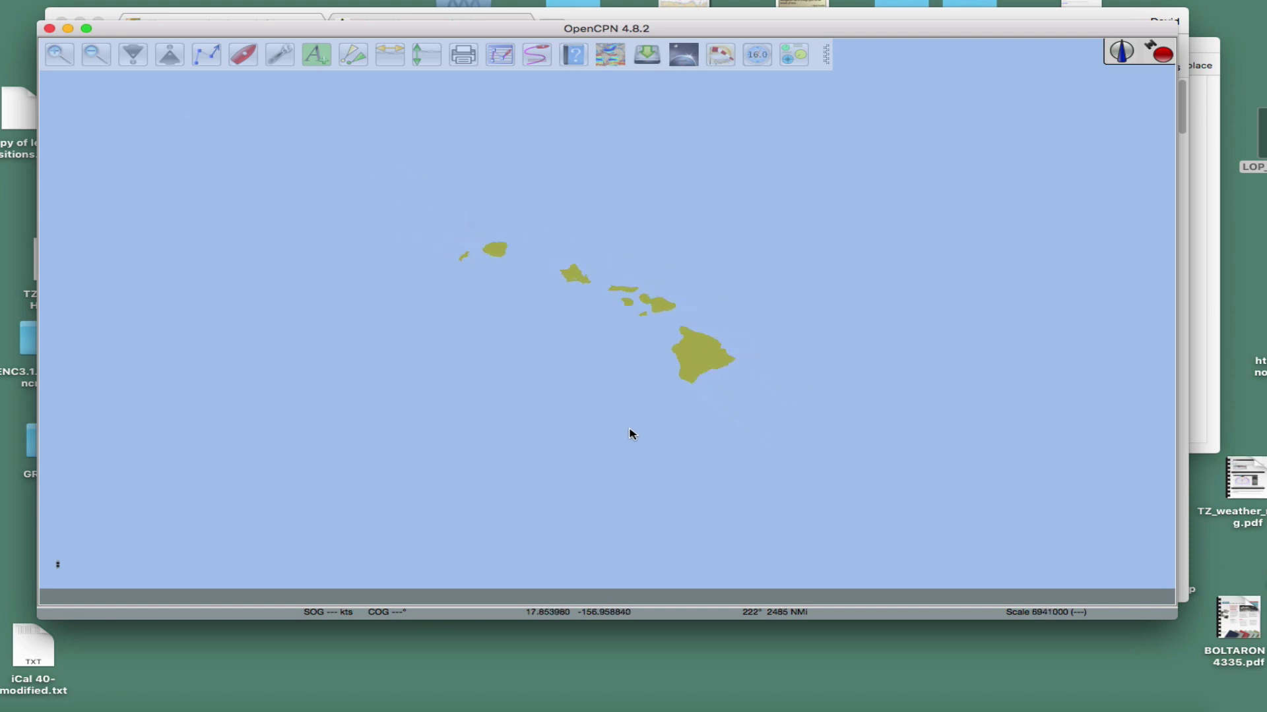
{"action": "scroll", "coordinate": [661, 417], "scroll_direction": "down", "scroll_amount": 5}
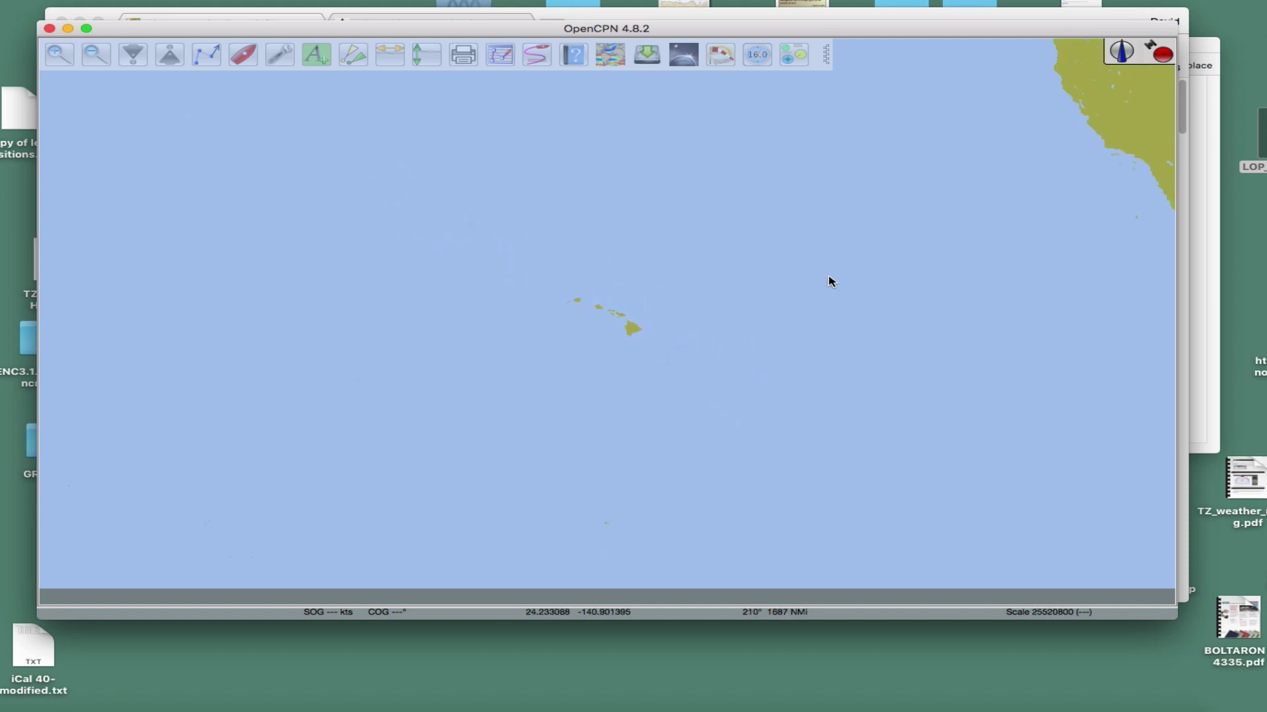
{"action": "left_click_drag", "start_coordinate": [829, 279], "coordinate": [618, 407]}
{"action": "scroll", "coordinate": [729, 270], "scroll_direction": "up", "scroll_amount": 3}
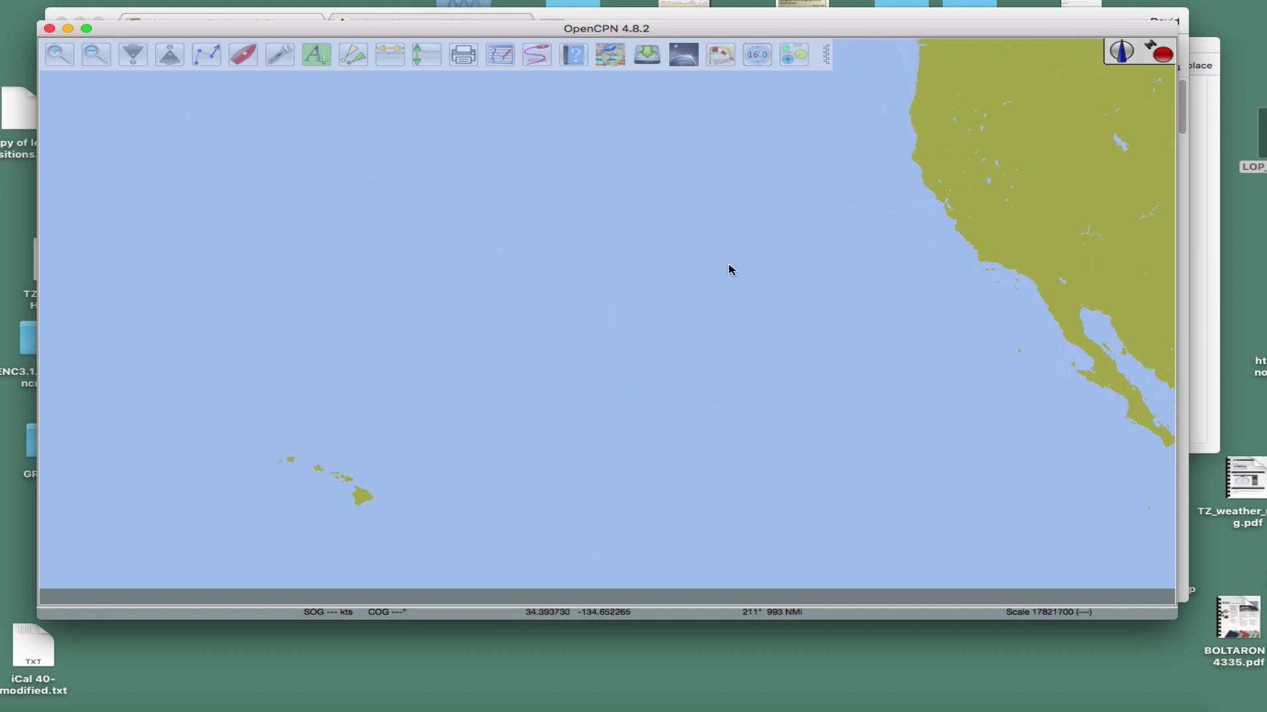
{"action": "left_click_drag", "start_coordinate": [746, 263], "coordinate": [743, 393]}
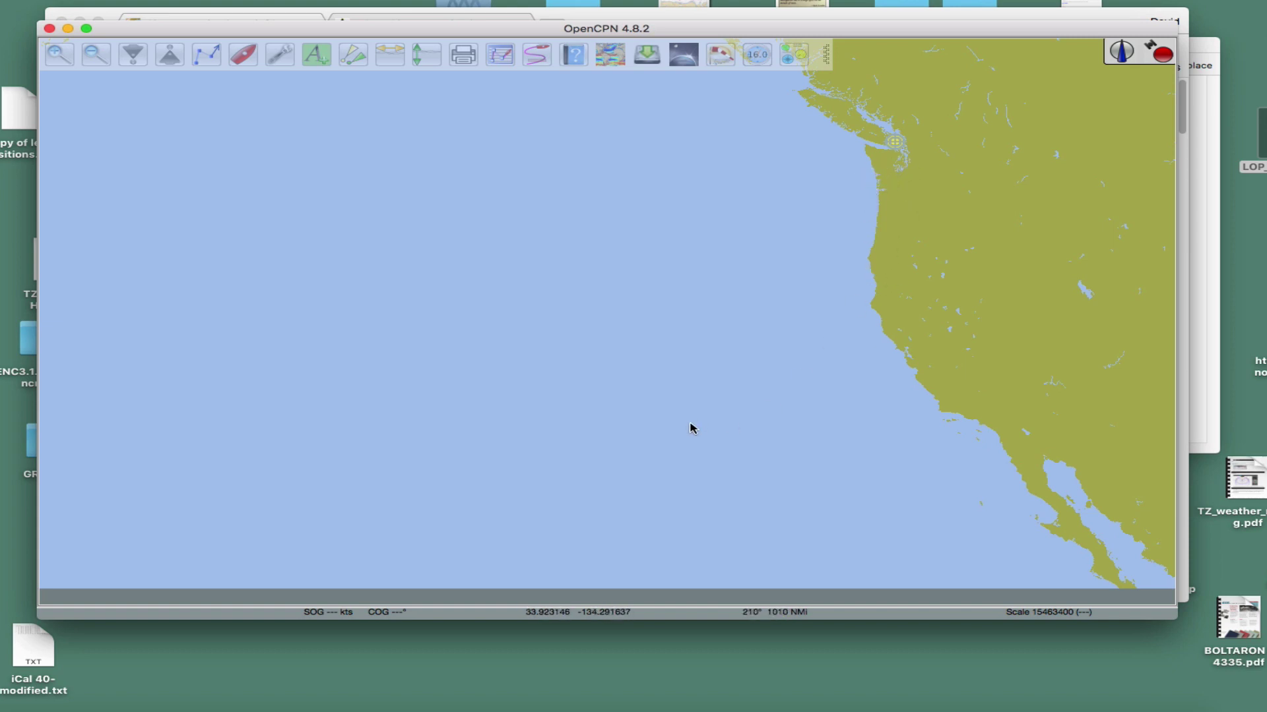
{"action": "scroll", "coordinate": [690, 427], "scroll_direction": "down", "scroll_amount": 5}
{"action": "scroll", "coordinate": [622, 453], "scroll_direction": "up", "scroll_amount": 5}
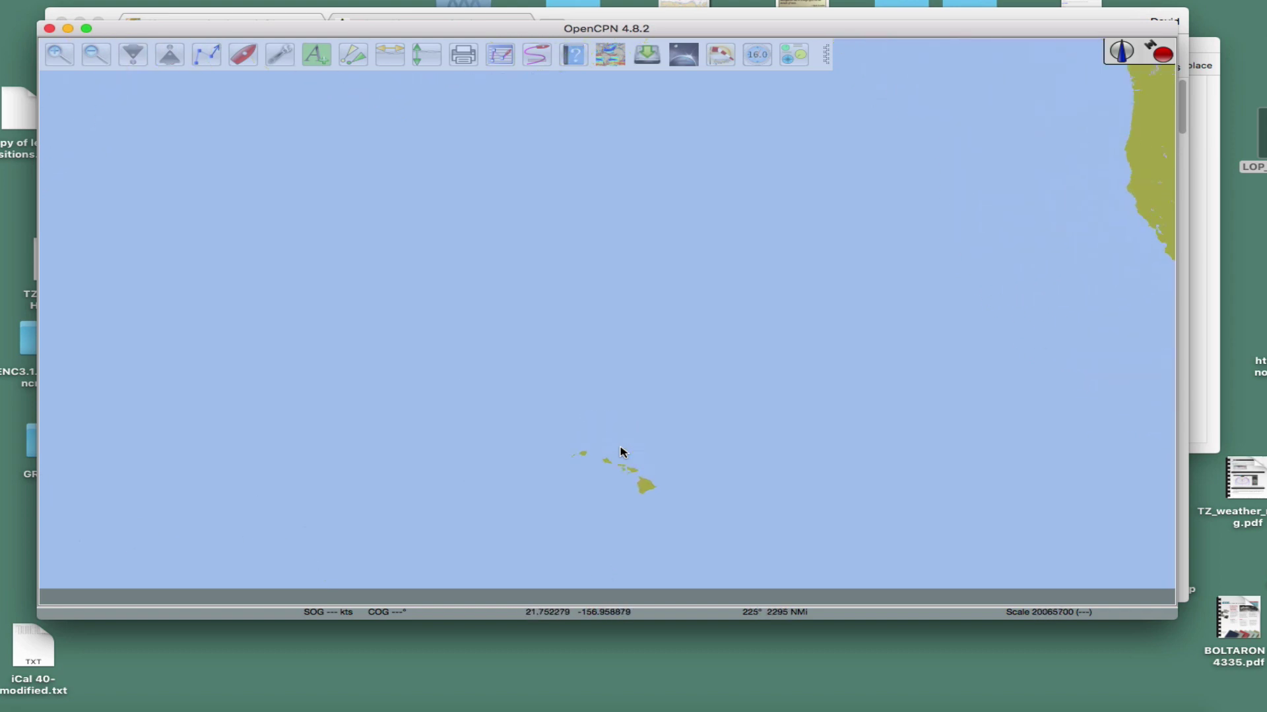
{"action": "scroll", "coordinate": [633, 455], "scroll_direction": "up", "scroll_amount": 4}
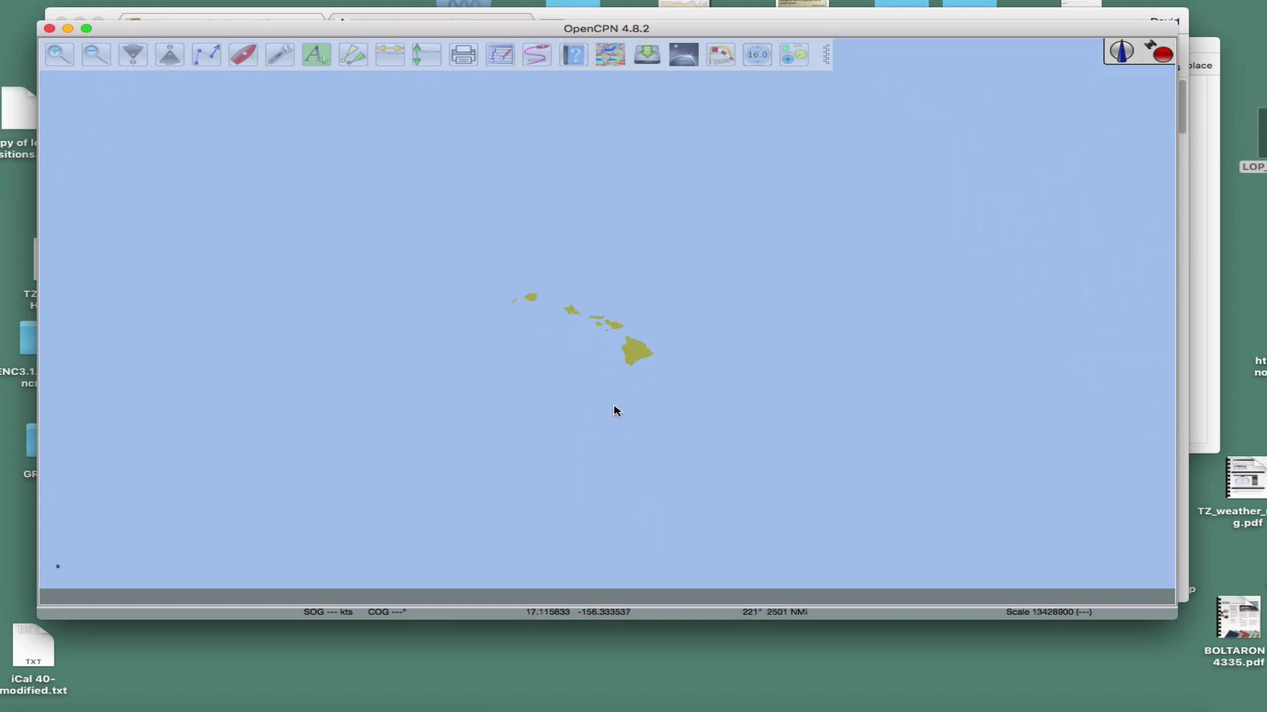
{"action": "left_click_drag", "start_coordinate": [732, 338], "coordinate": [732, 240]}
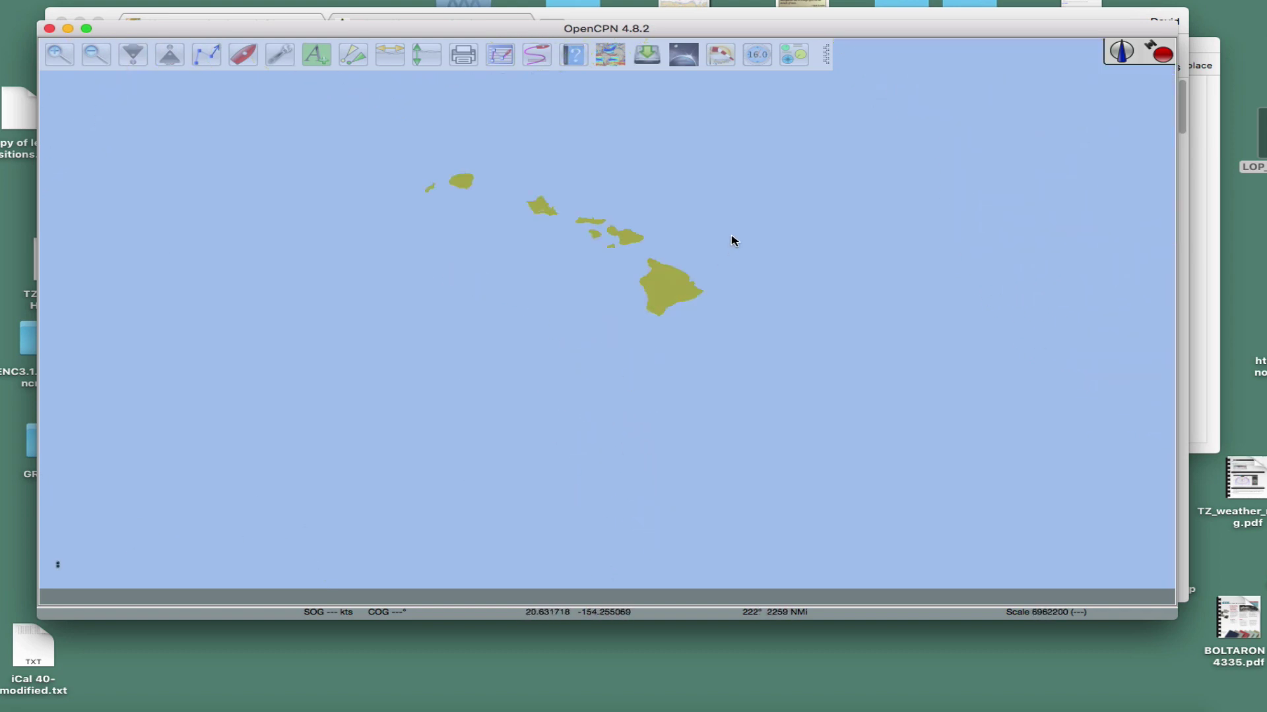
{"action": "left_click_drag", "start_coordinate": [633, 300], "coordinate": [580, 393]}
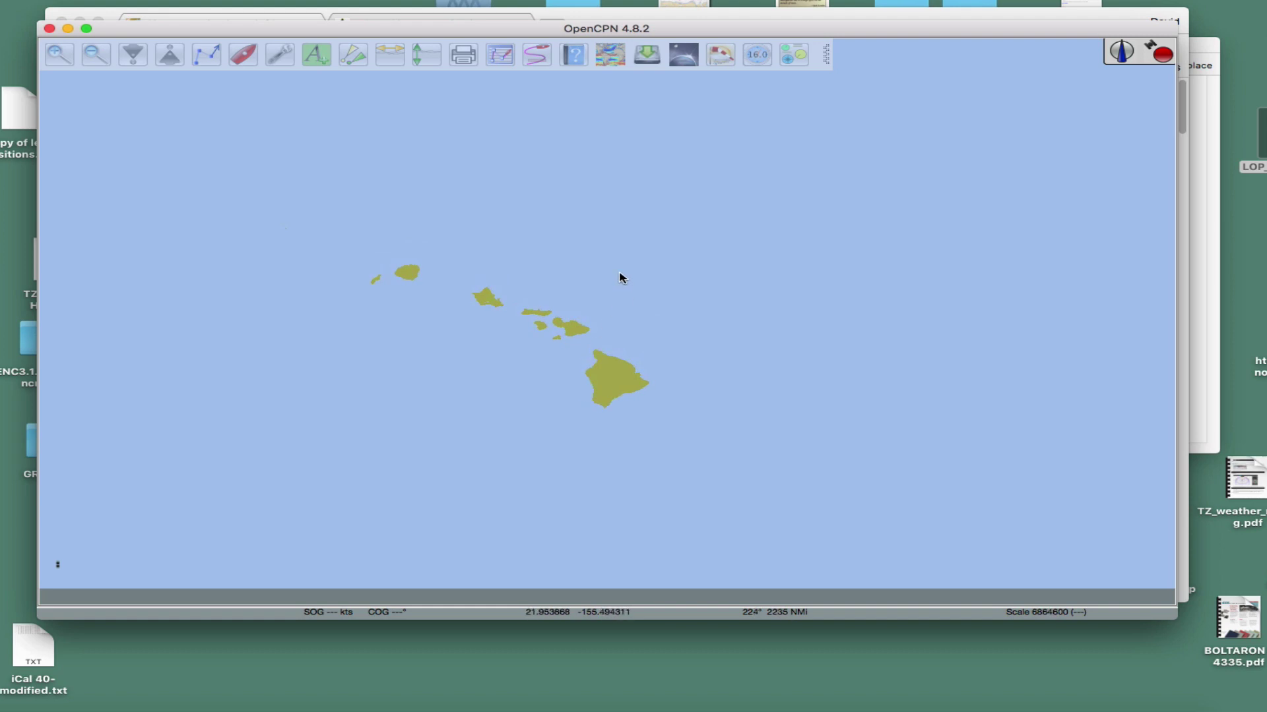
{"action": "left_click_drag", "start_coordinate": [620, 275], "coordinate": [603, 303]}
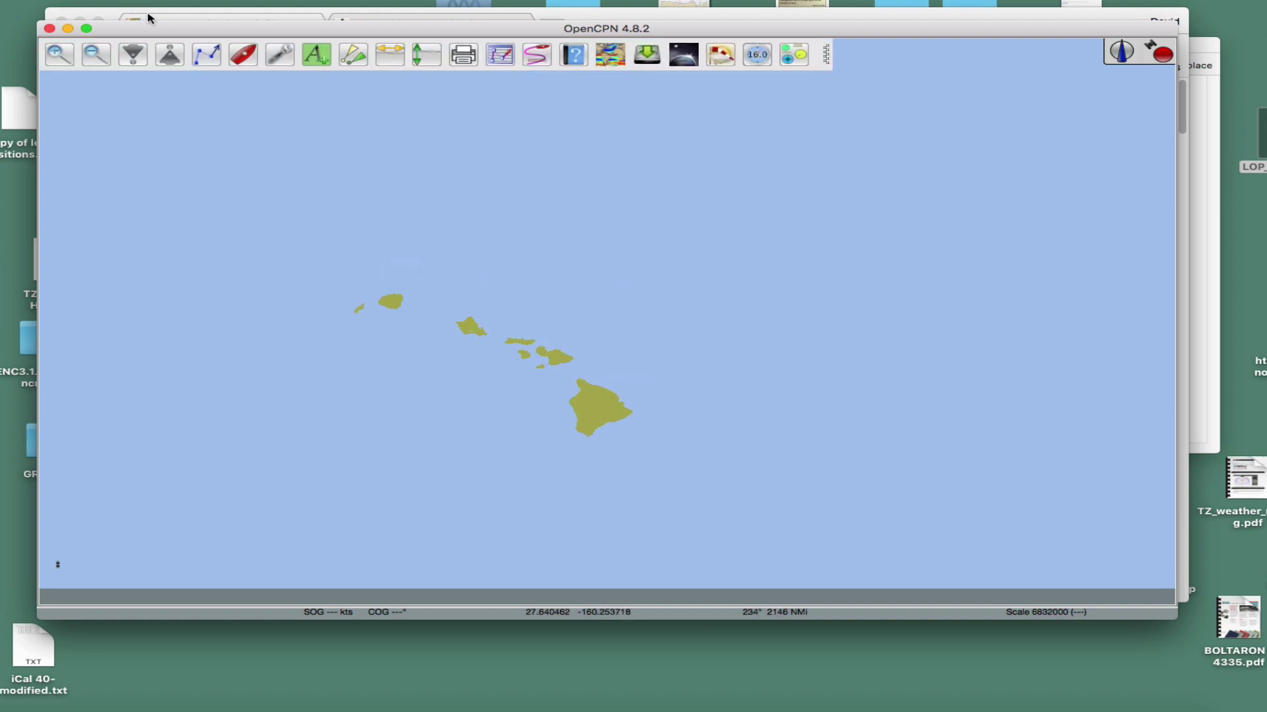
Open the options, look through the Display, Connections and Ships settings, and return to the chart directories under Charts
{"action": "left_click", "coordinate": [280, 55]}
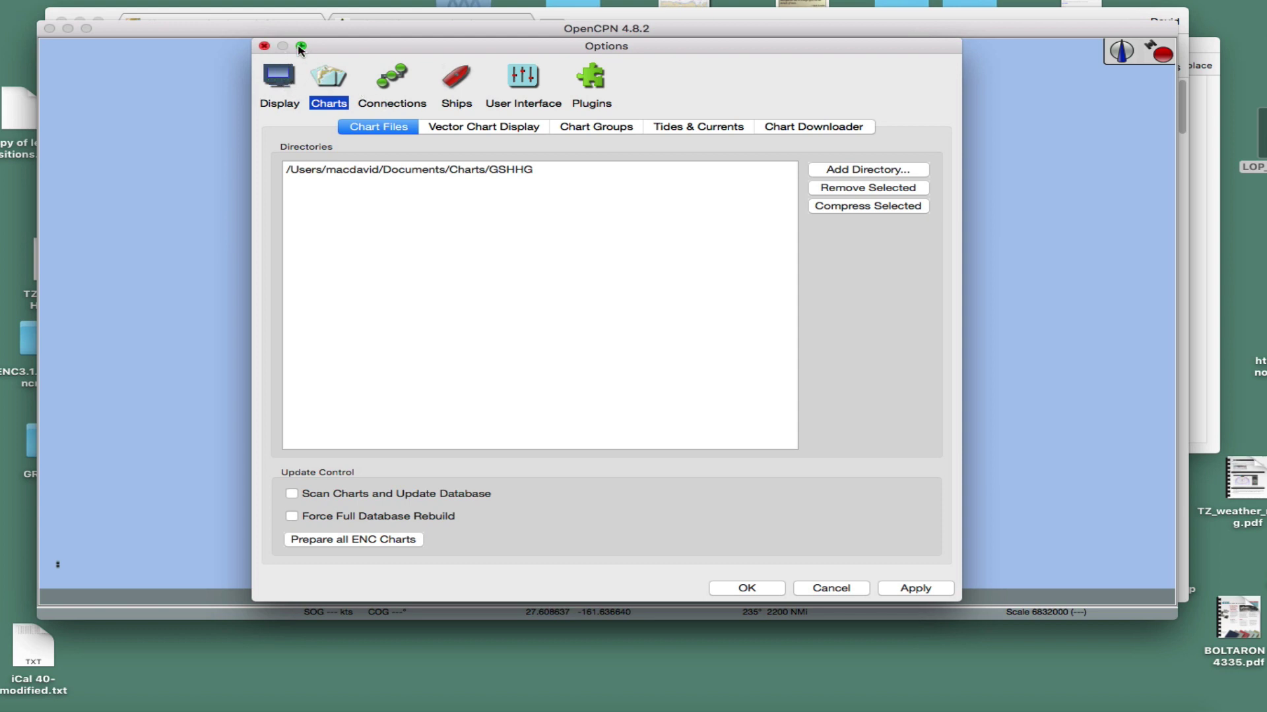
{"action": "left_click", "coordinate": [263, 46]}
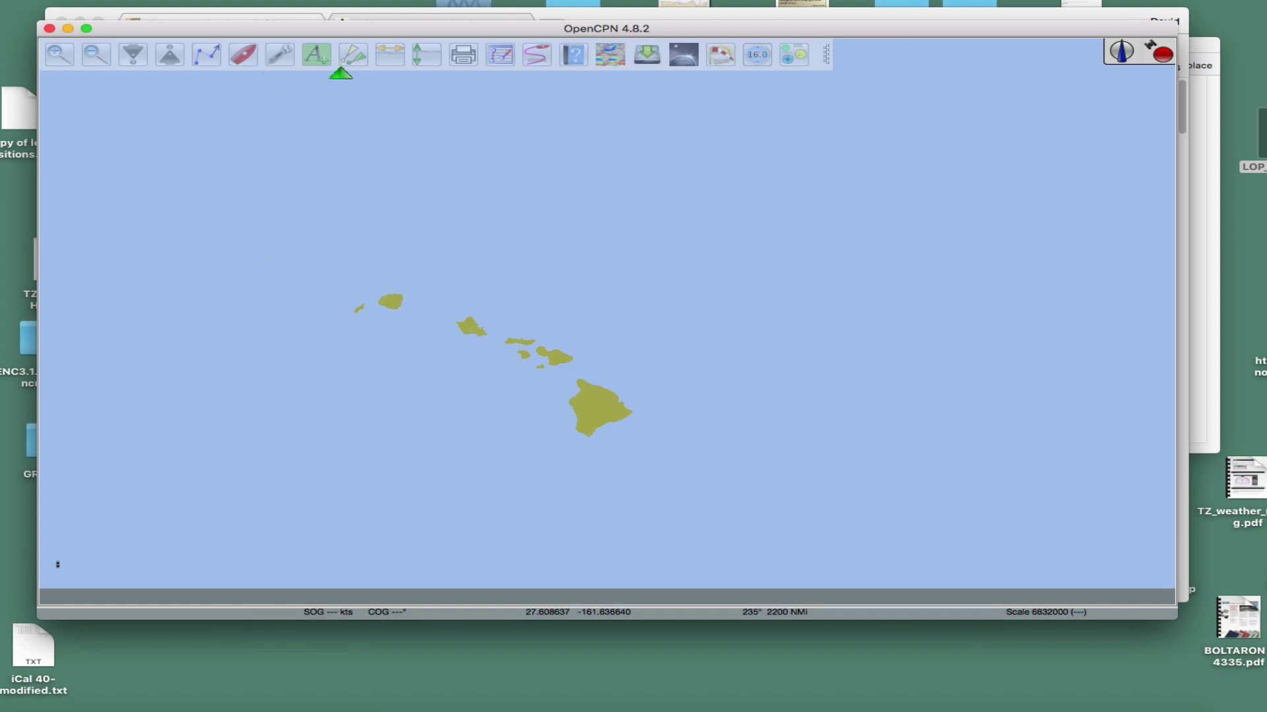
{"action": "left_click", "coordinate": [281, 52]}
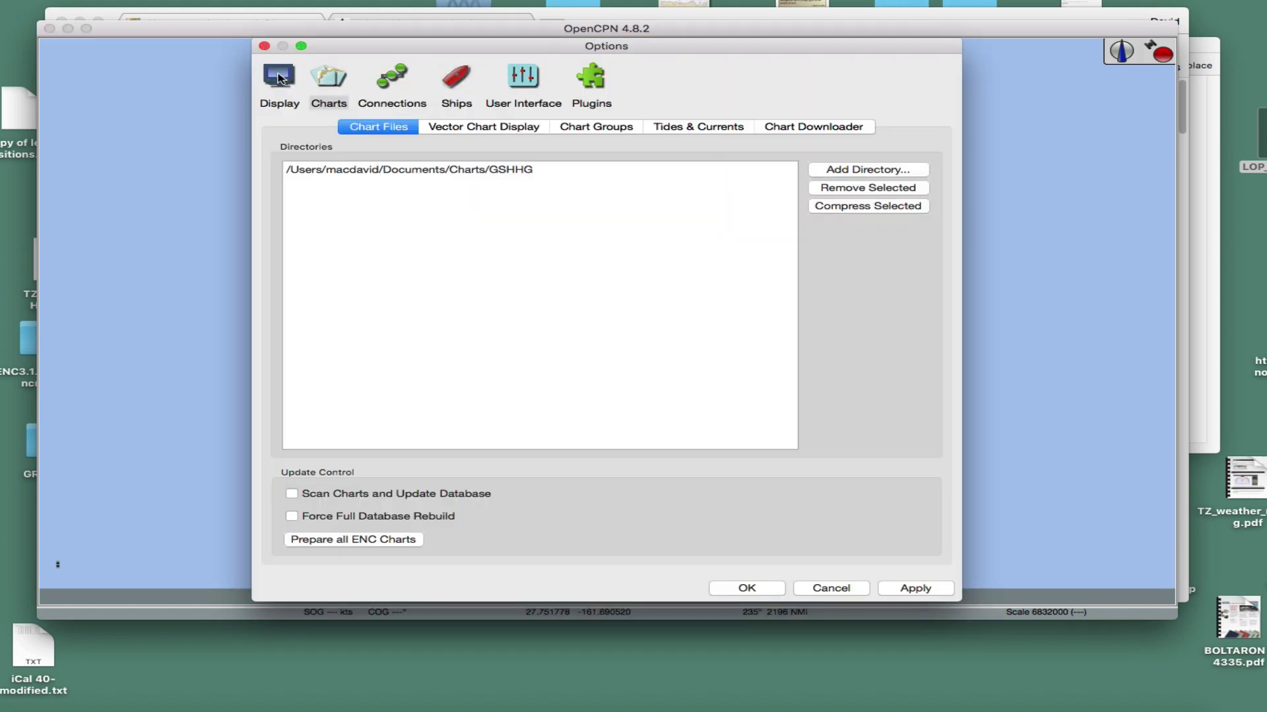
{"action": "left_click", "coordinate": [279, 82]}
{"action": "left_click", "coordinate": [328, 87]}
{"action": "left_click", "coordinate": [383, 88]}
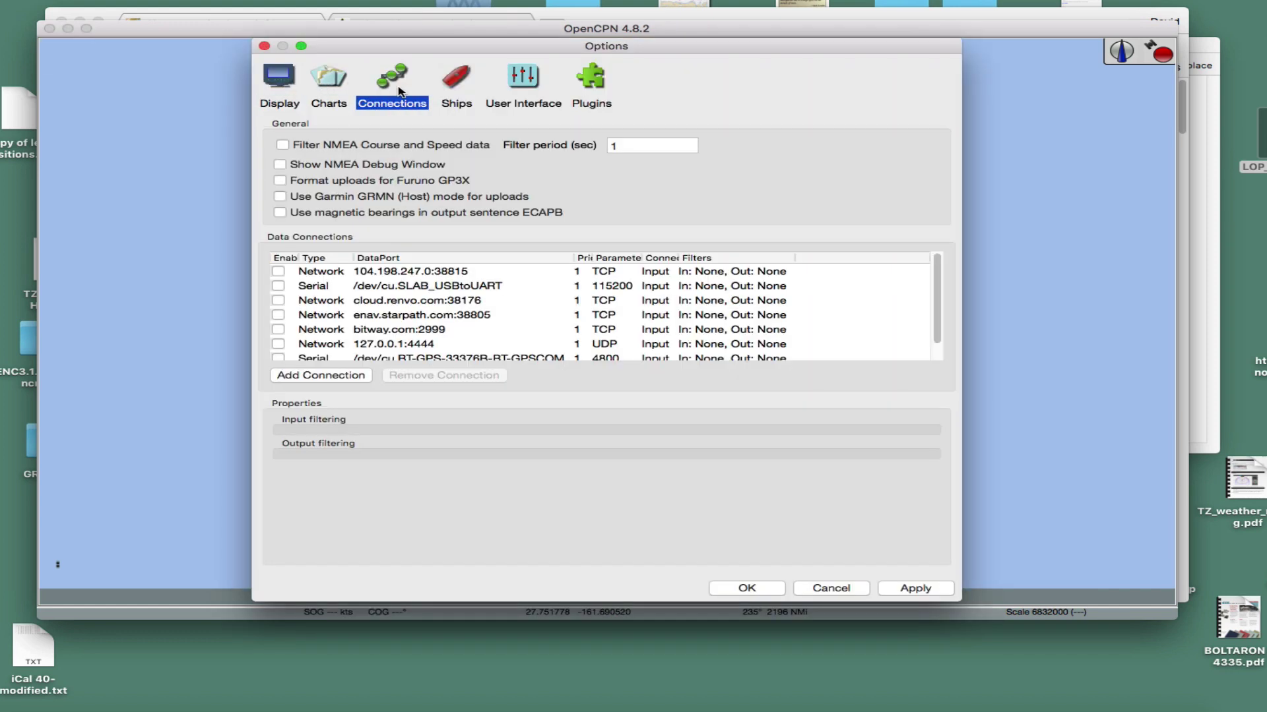
{"action": "left_click", "coordinate": [460, 92]}
{"action": "left_click", "coordinate": [336, 86]}
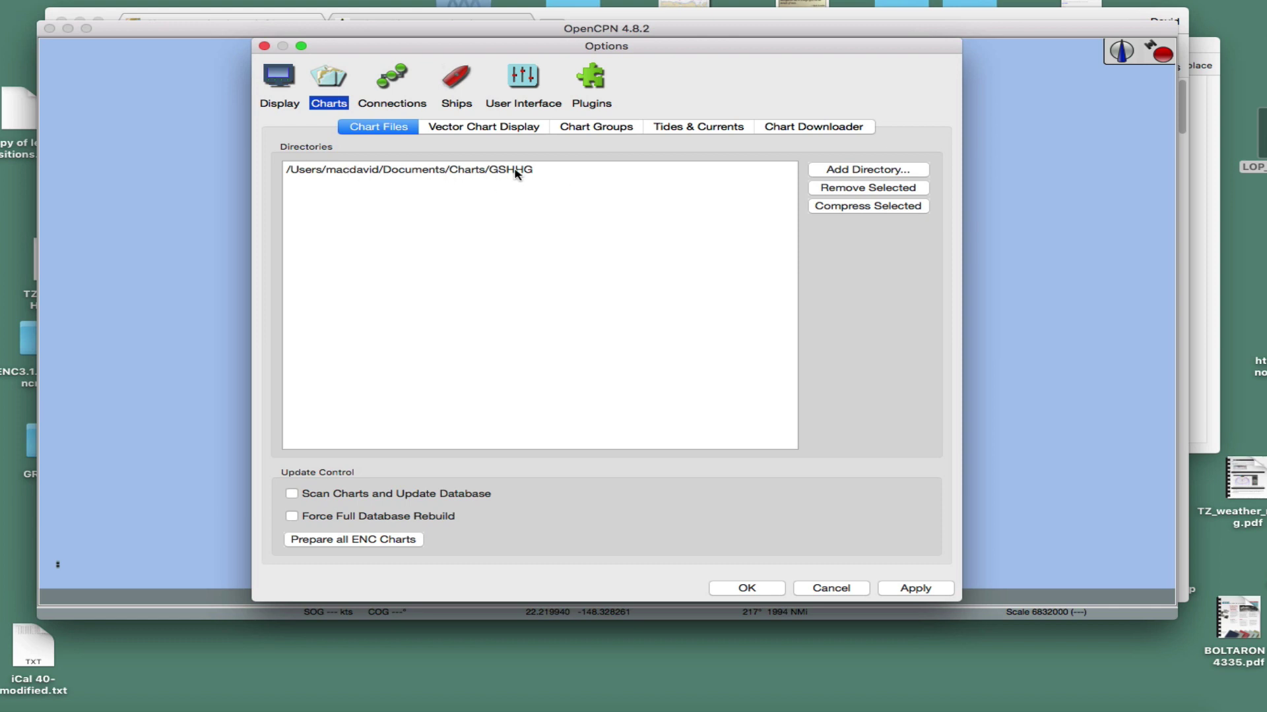
Start adding a chart source in the Chart Downloader and browse the predefined GSHHG basemap, USA - NOAA & Inland charts and ChartCatalogs folders
{"action": "left_click", "coordinate": [824, 130]}
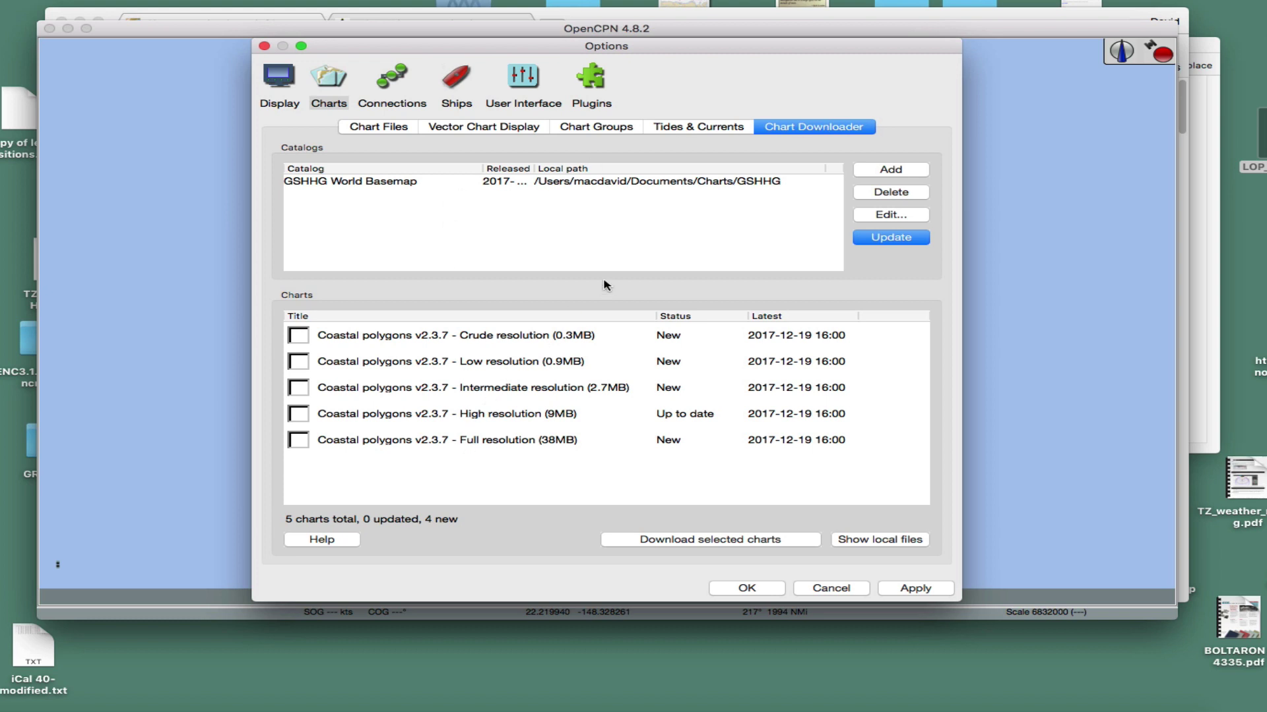
{"action": "left_click", "coordinate": [891, 171]}
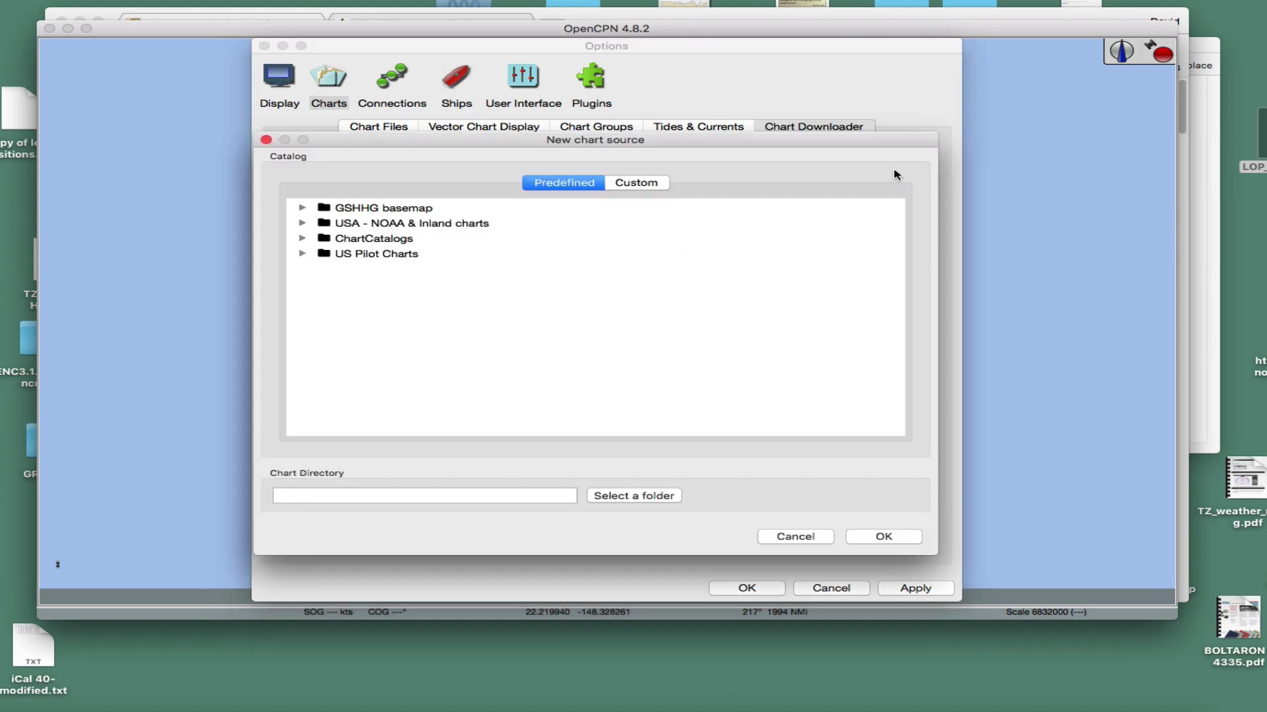
{"action": "left_click", "coordinate": [299, 210]}
{"action": "left_click", "coordinate": [302, 210]}
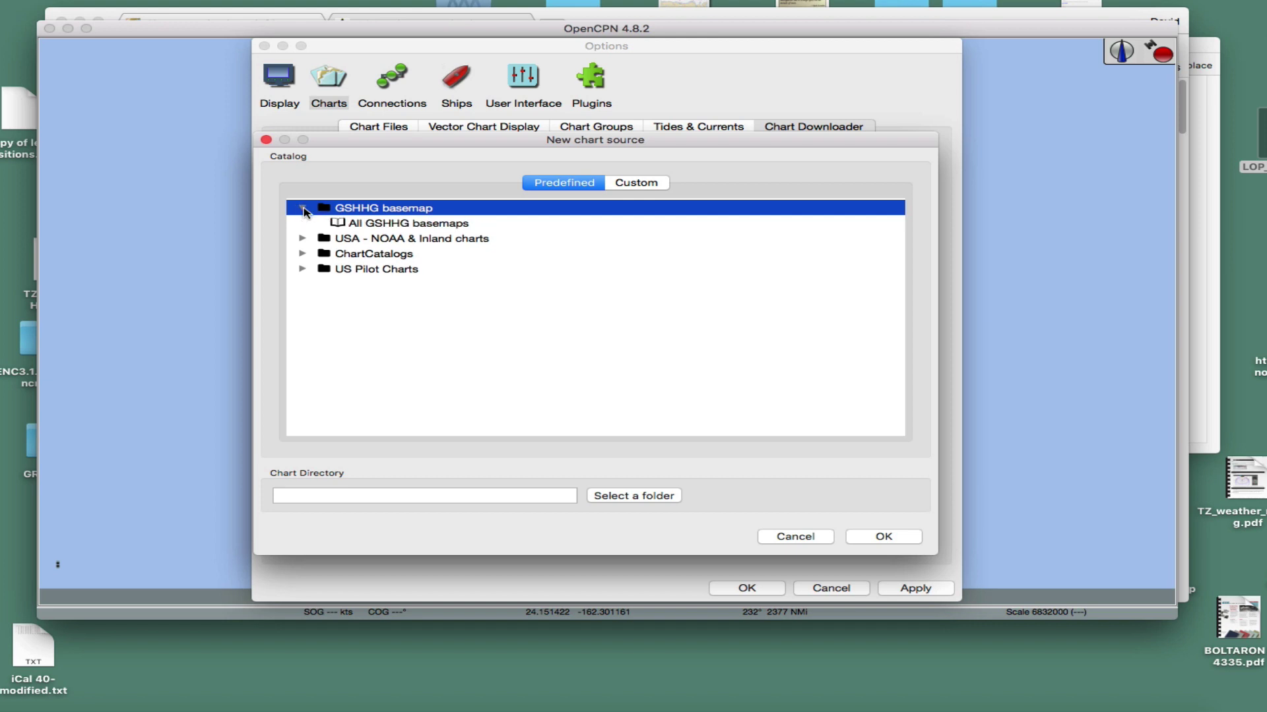
{"action": "left_click", "coordinate": [302, 209]}
{"action": "left_click", "coordinate": [302, 222]}
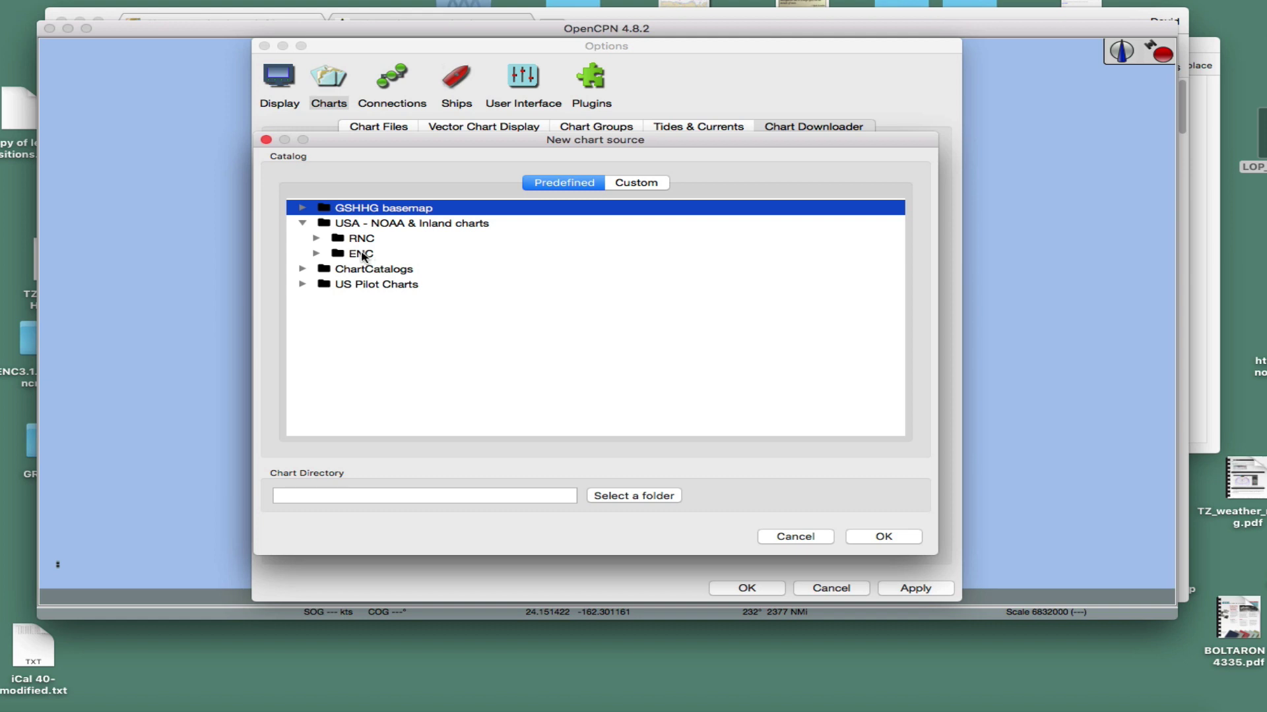
{"action": "left_click", "coordinate": [302, 269]}
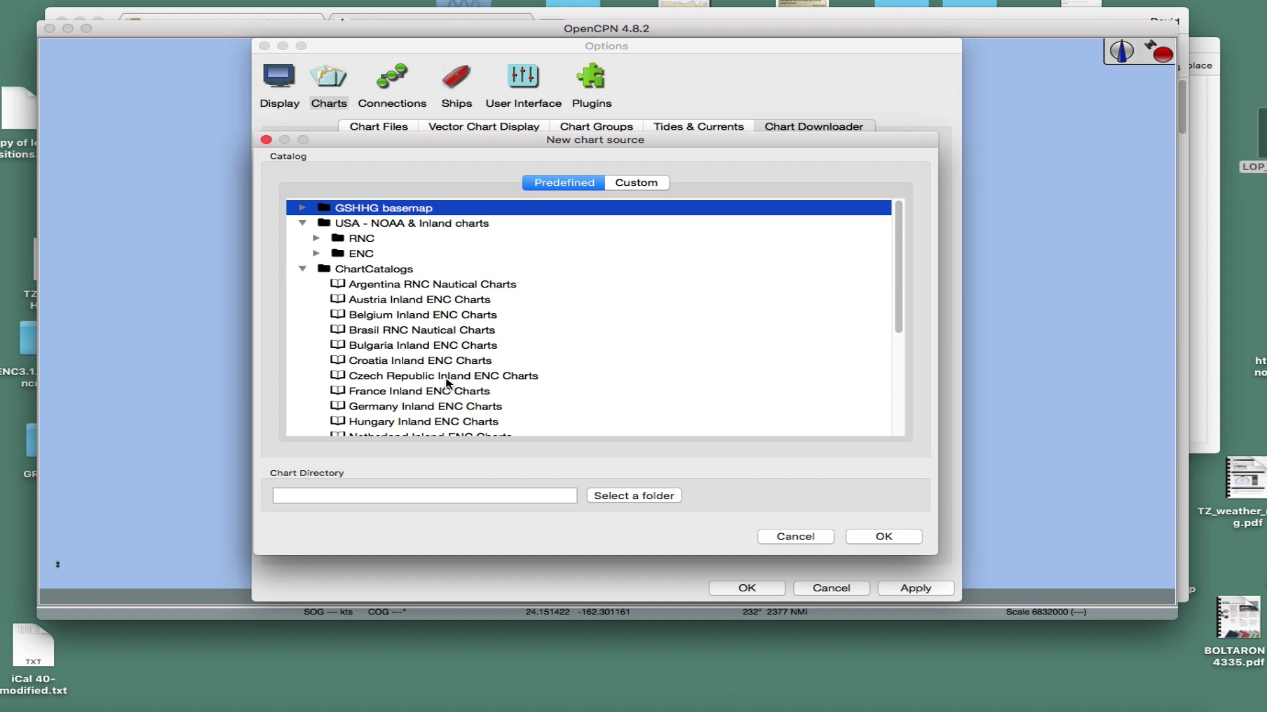
{"action": "scroll", "coordinate": [443, 384], "scroll_direction": "down", "scroll_amount": 1}
{"action": "scroll", "coordinate": [443, 384], "scroll_direction": "up", "scroll_amount": 1}
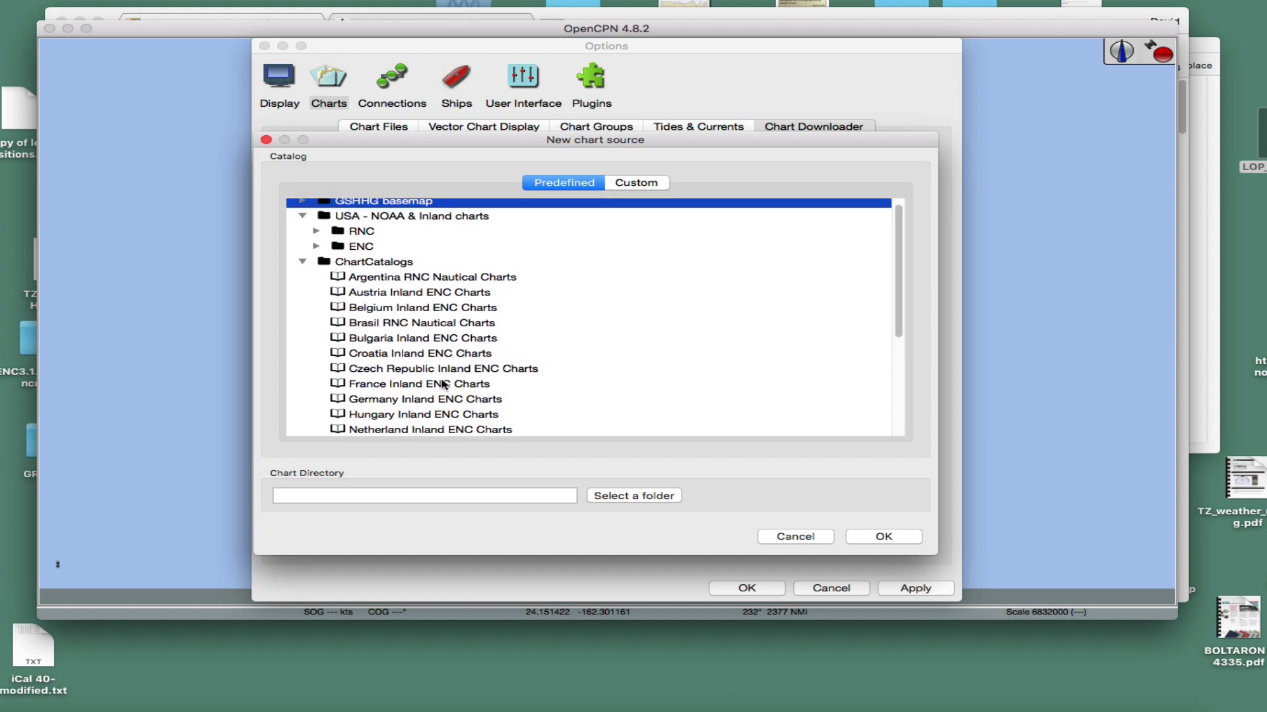
{"action": "left_click", "coordinate": [303, 263]}
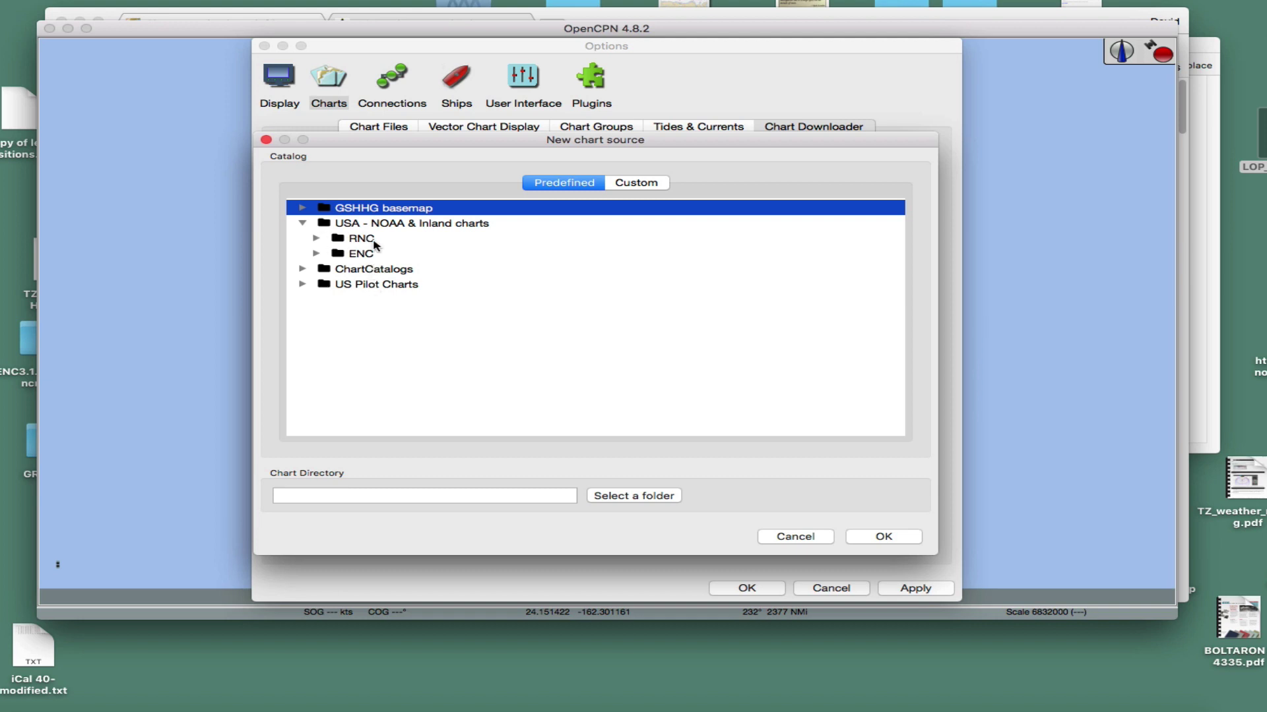
Choose the HI - Hawaii catalog among the US RNC charts by States and highlight RNC/US_HI in its chart directory path
{"action": "left_click", "coordinate": [356, 240]}
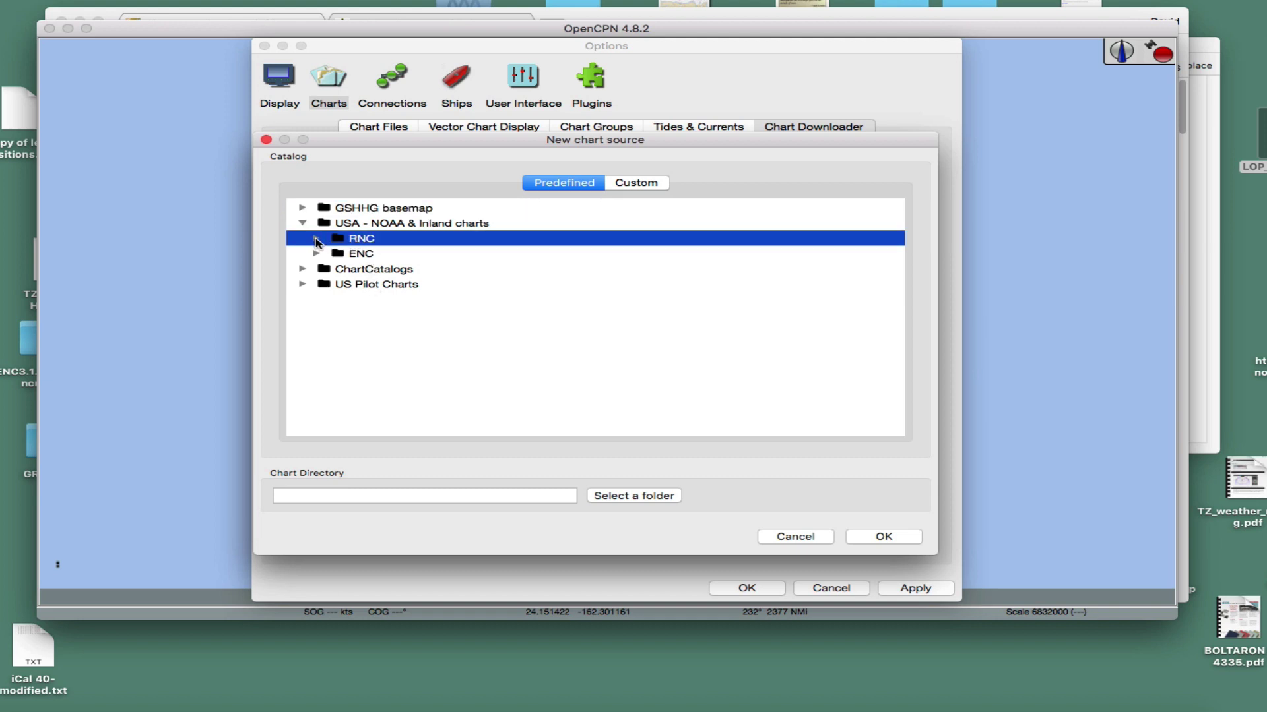
{"action": "left_click", "coordinate": [316, 239]}
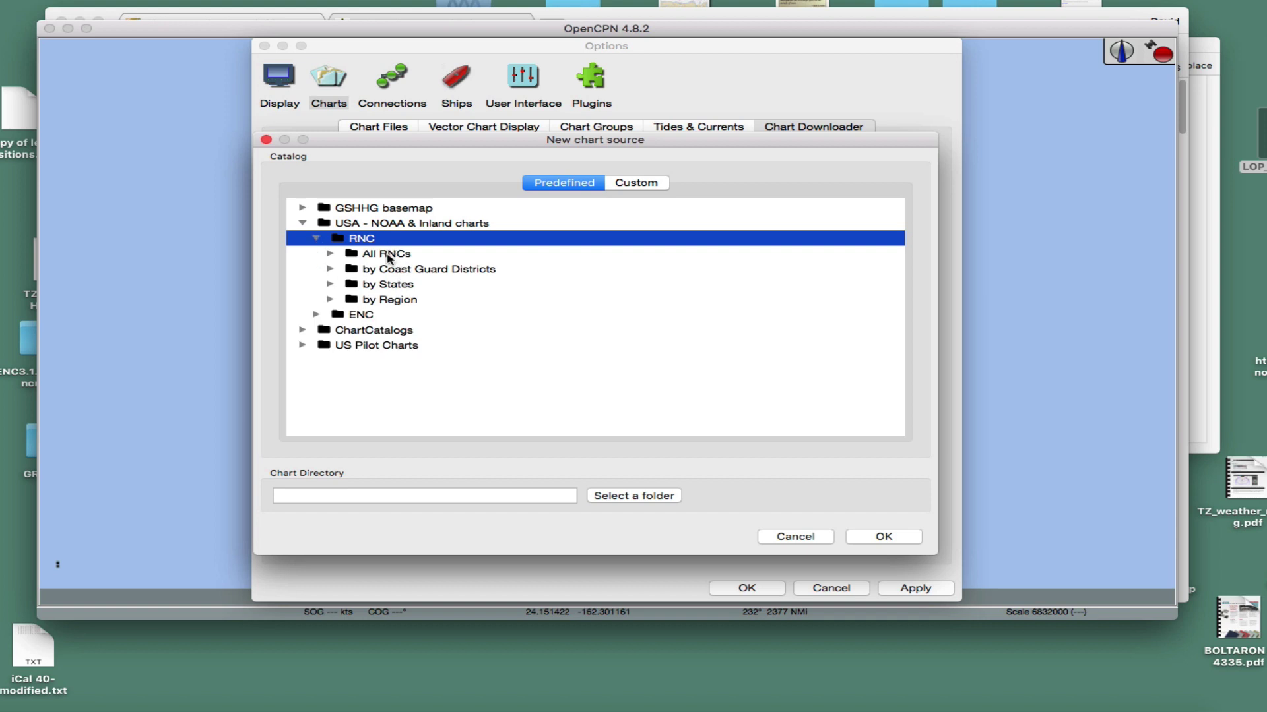
{"action": "left_click", "coordinate": [330, 285]}
{"action": "scroll", "coordinate": [564, 353], "scroll_direction": "down", "scroll_amount": 1}
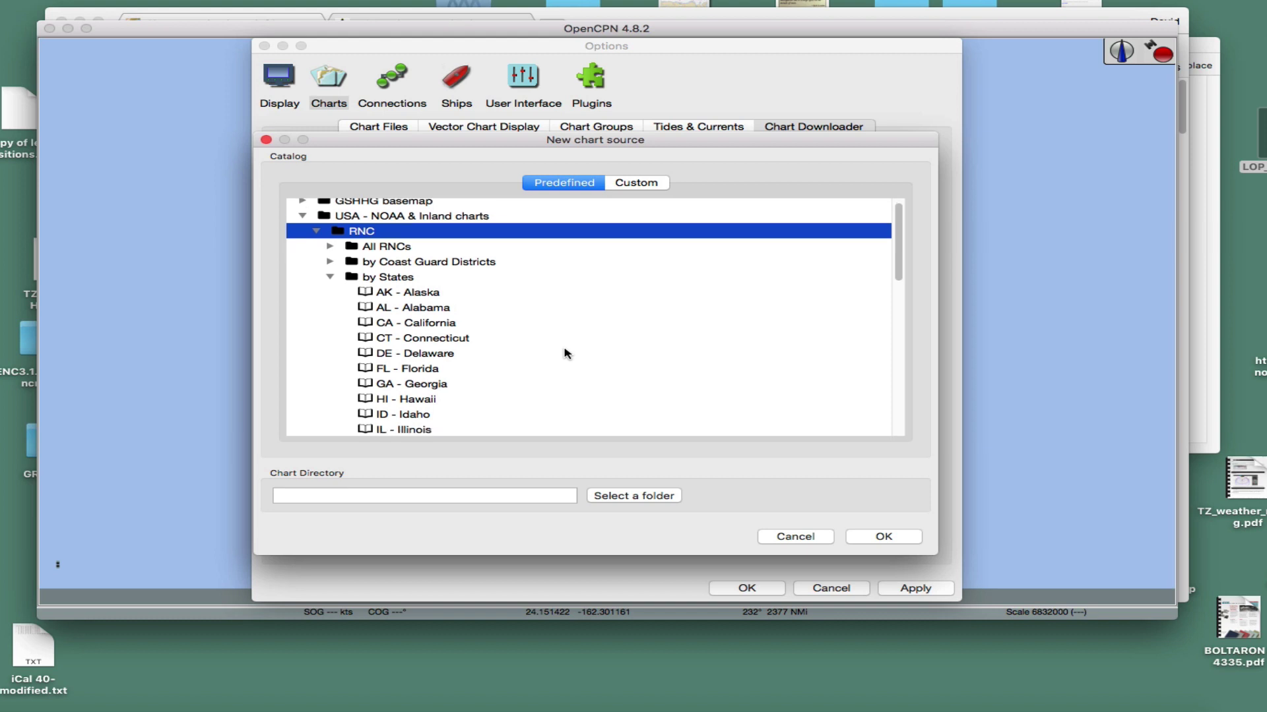
{"action": "scroll", "coordinate": [564, 354], "scroll_direction": "down", "scroll_amount": 3}
{"action": "left_click", "coordinate": [434, 357]}
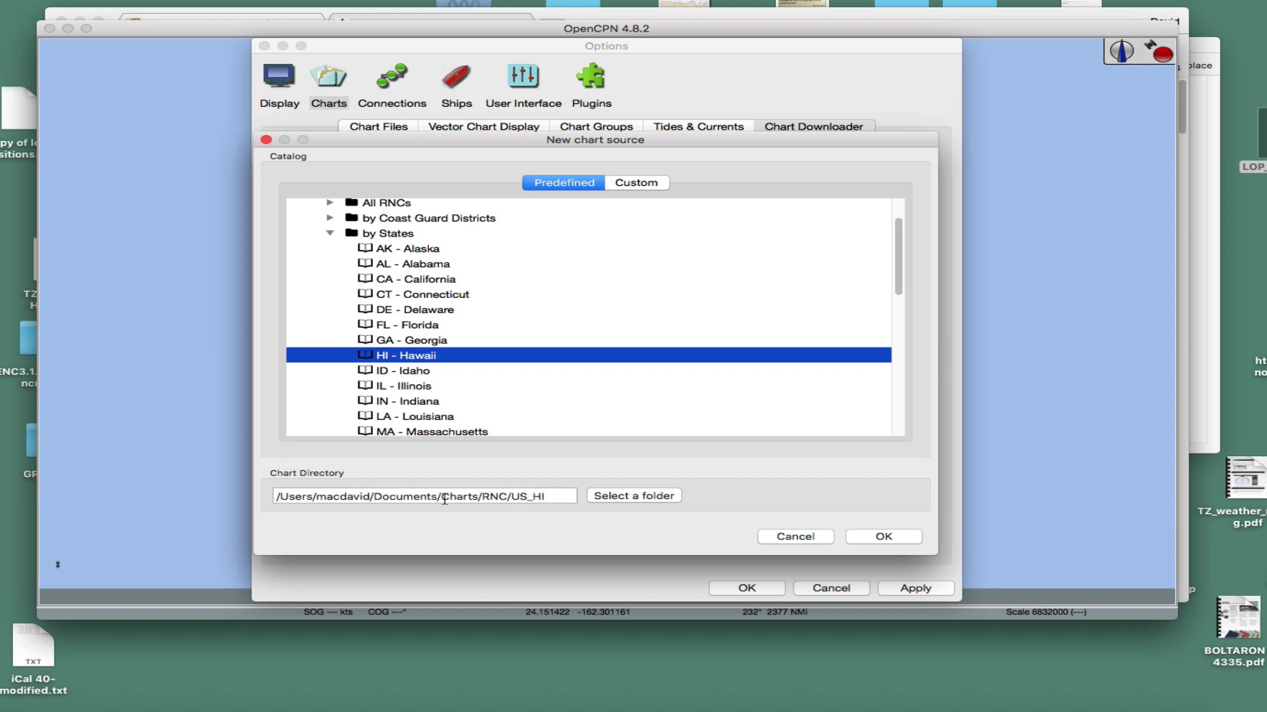
{"action": "left_click_drag", "start_coordinate": [482, 496], "coordinate": [560, 496]}
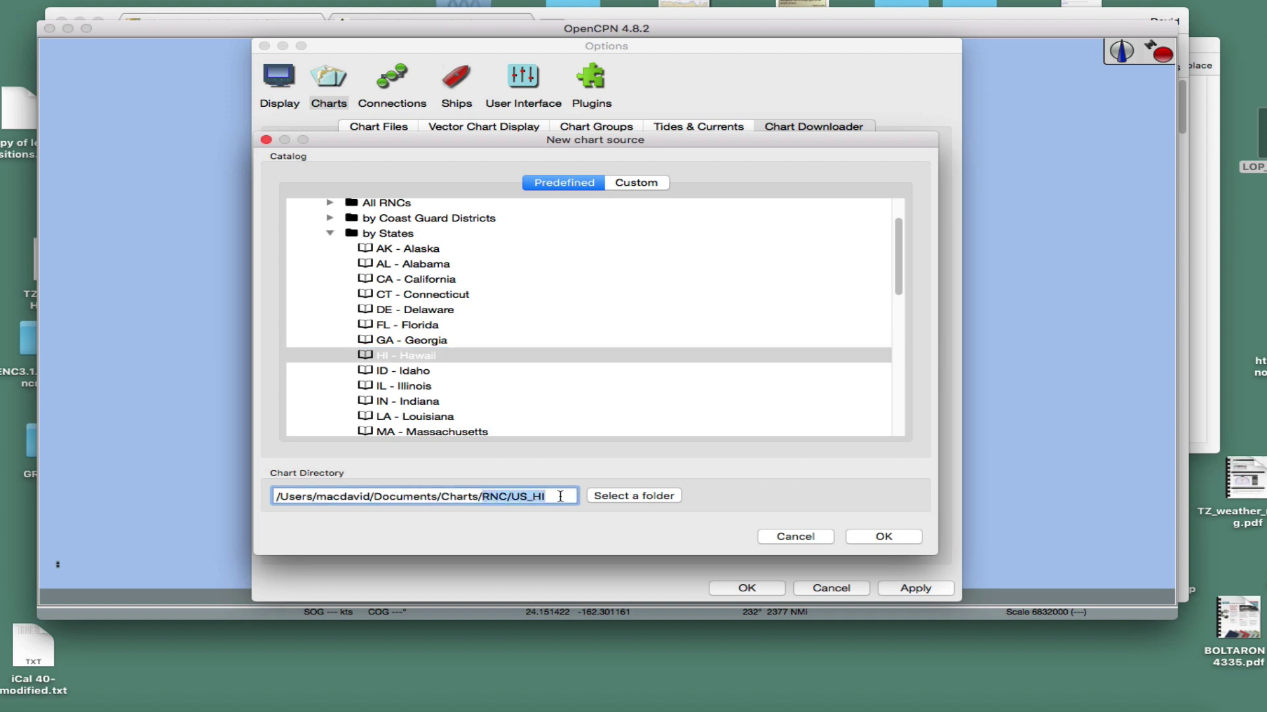
Cancel the new chart source and review the default path to charts in the ChartDownloader plugin's preferences
{"action": "left_click", "coordinate": [486, 496]}
{"action": "left_click", "coordinate": [795, 537]}
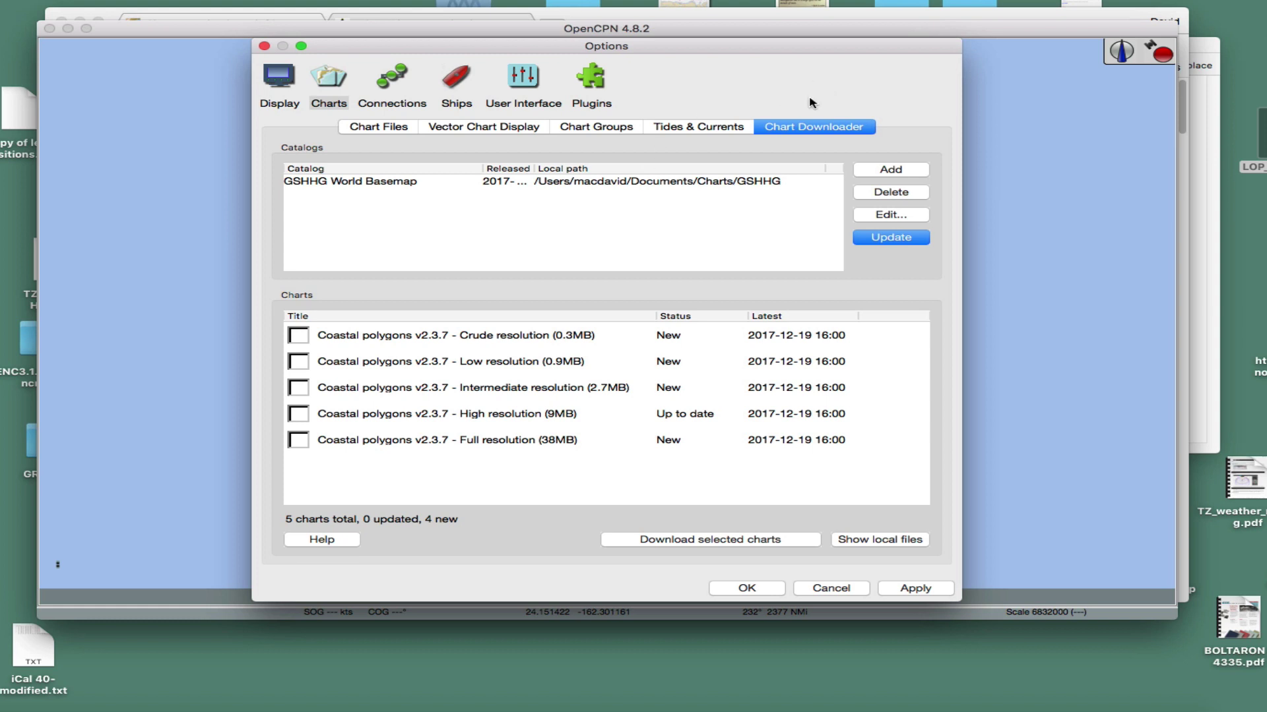
{"action": "left_click", "coordinate": [593, 79]}
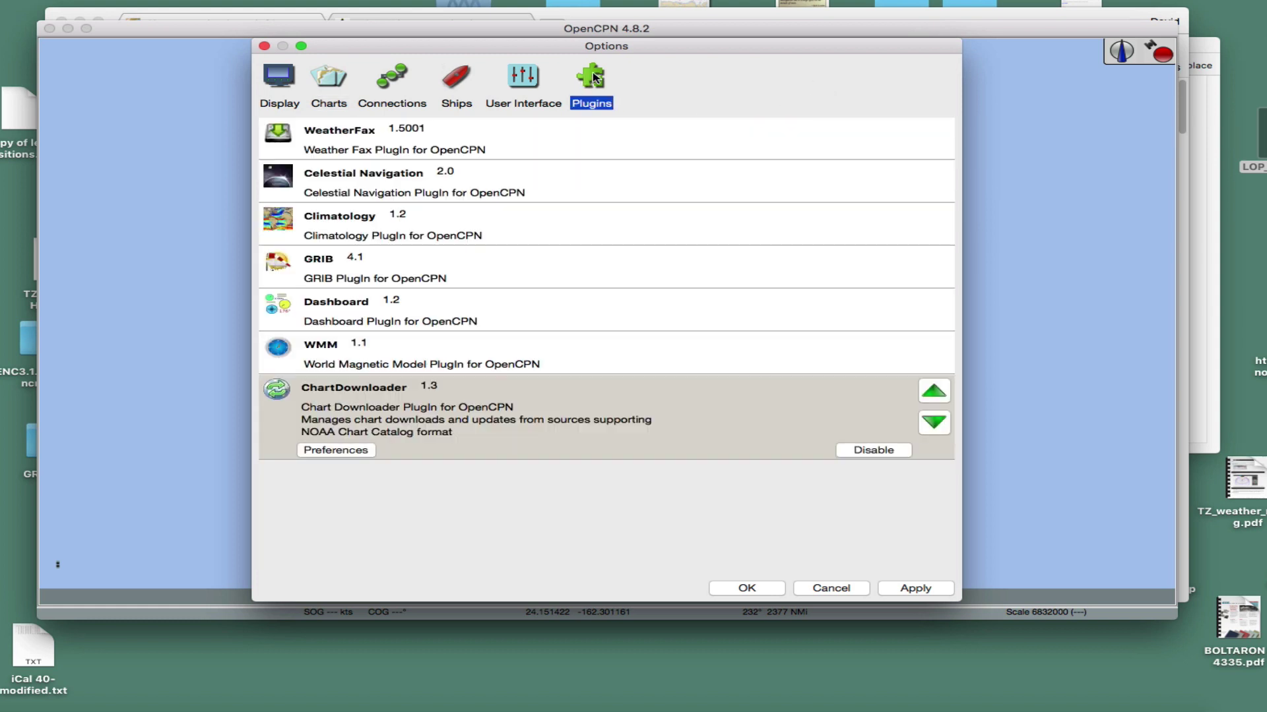
{"action": "left_click", "coordinate": [338, 451]}
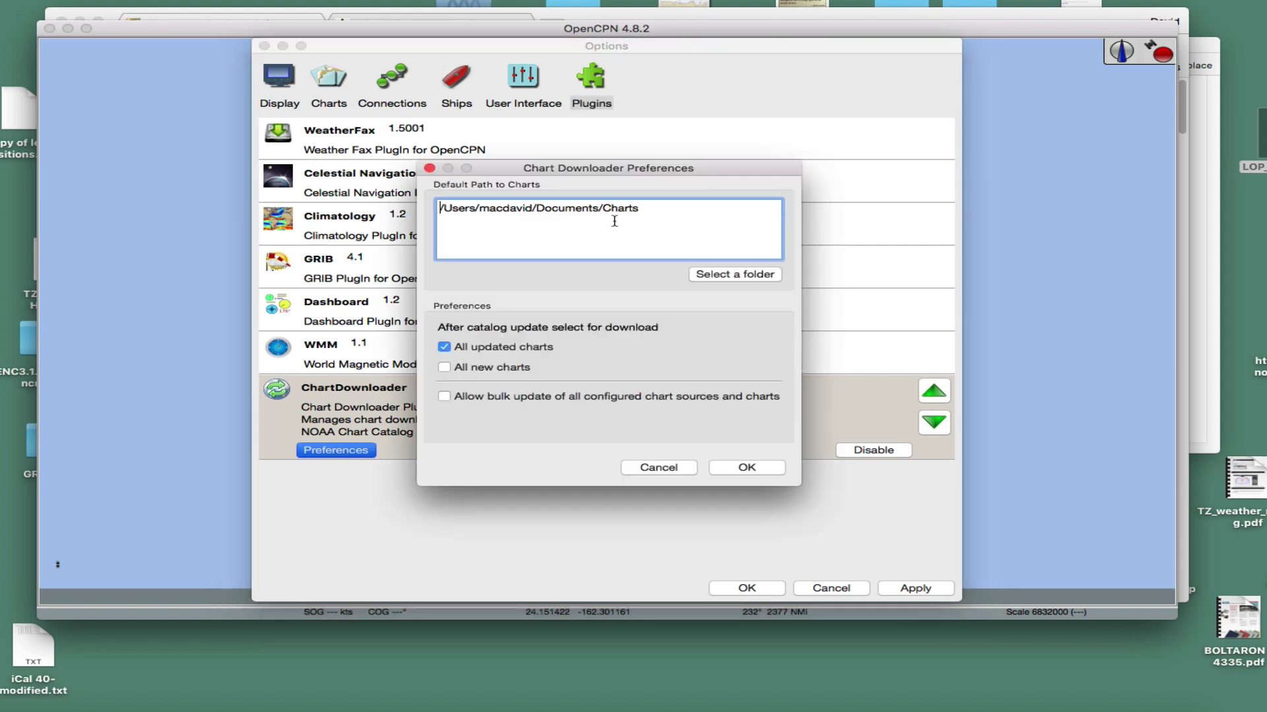
{"action": "left_click_drag", "start_coordinate": [647, 209], "coordinate": [407, 203]}
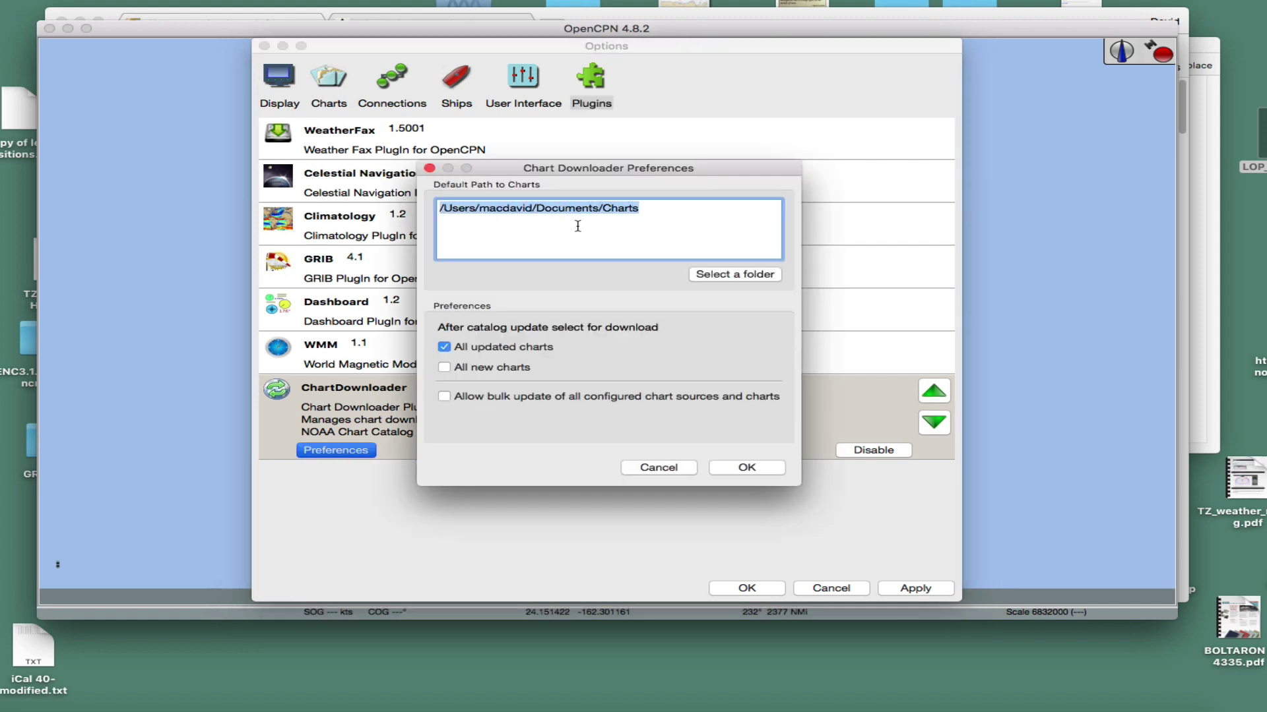
{"action": "left_click_drag", "start_coordinate": [646, 215], "coordinate": [432, 200]}
{"action": "left_click", "coordinate": [637, 215]}
{"action": "left_click_drag", "start_coordinate": [602, 208], "coordinate": [677, 209]}
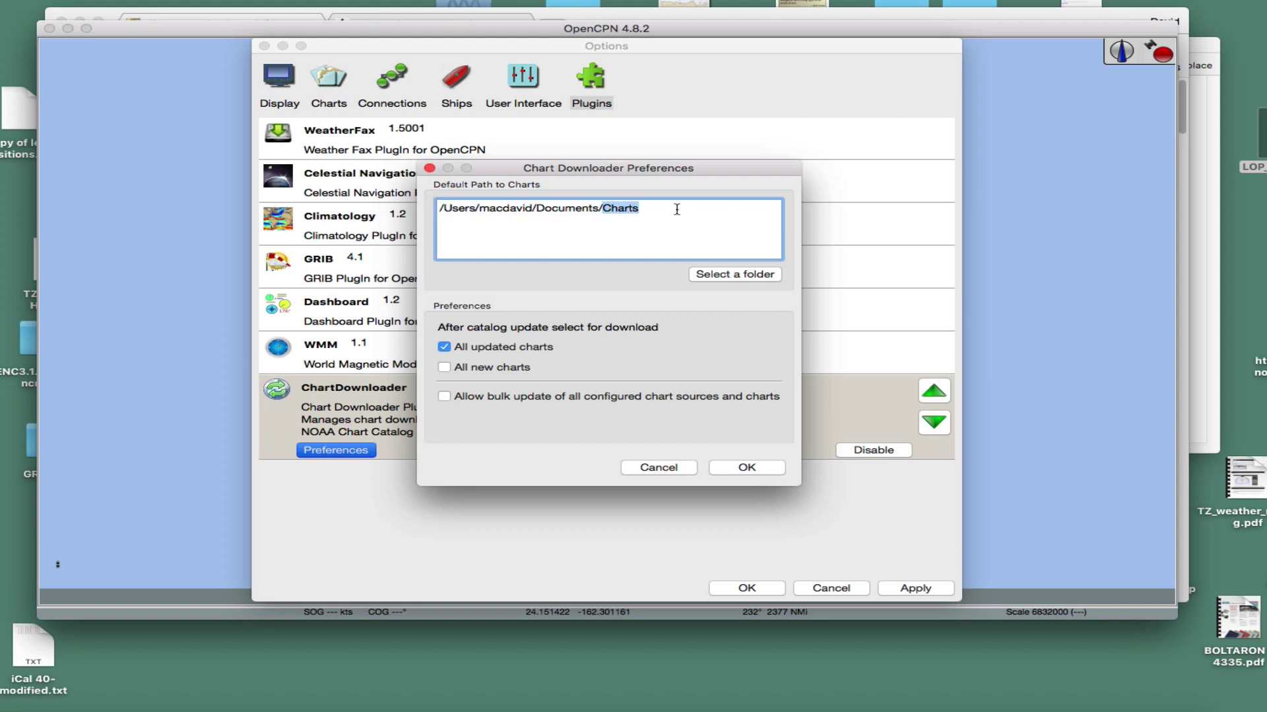
{"action": "left_click", "coordinate": [643, 229]}
{"action": "left_click_drag", "start_coordinate": [604, 209], "coordinate": [665, 211]}
{"action": "left_click", "coordinate": [654, 230]}
{"action": "left_click_drag", "start_coordinate": [603, 210], "coordinate": [656, 211]}
{"action": "left_click", "coordinate": [754, 469]}
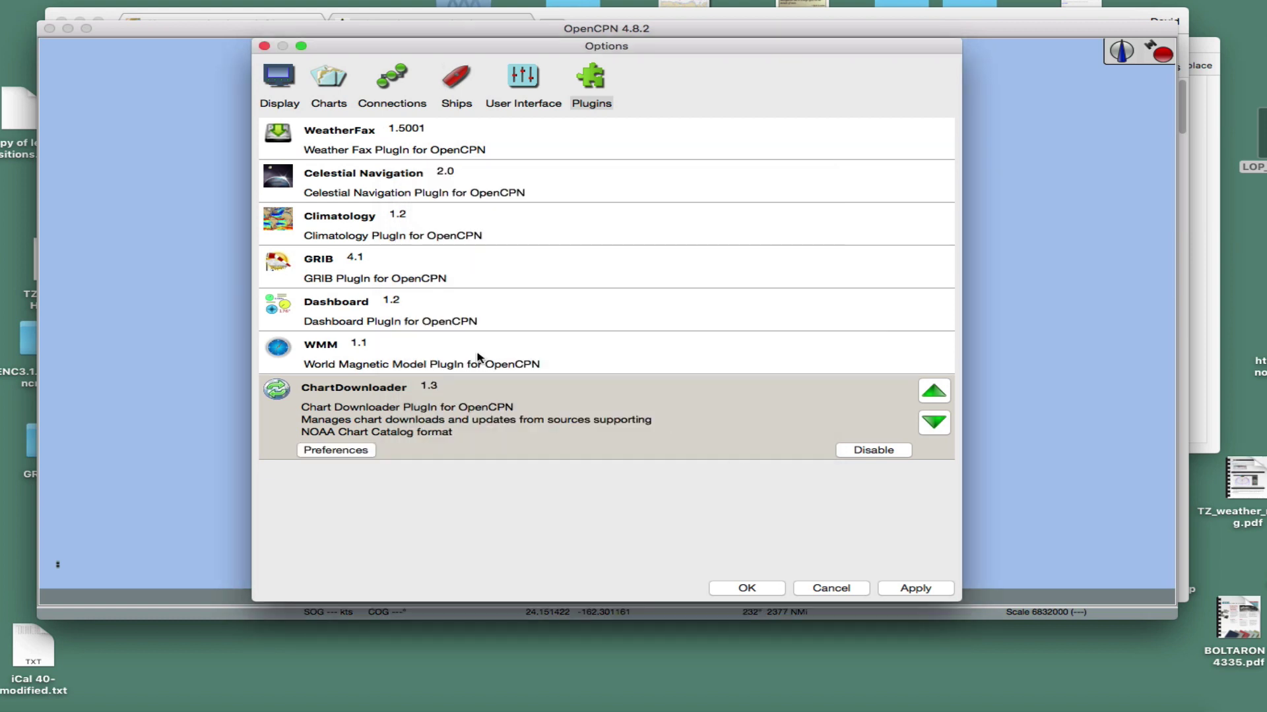
Add the HI - Hawaii catalog from the NOAA RNC charts by States as a chart source, keeping Documents/Charts/RNC/US_HI as its directory
{"action": "left_click", "coordinate": [328, 80]}
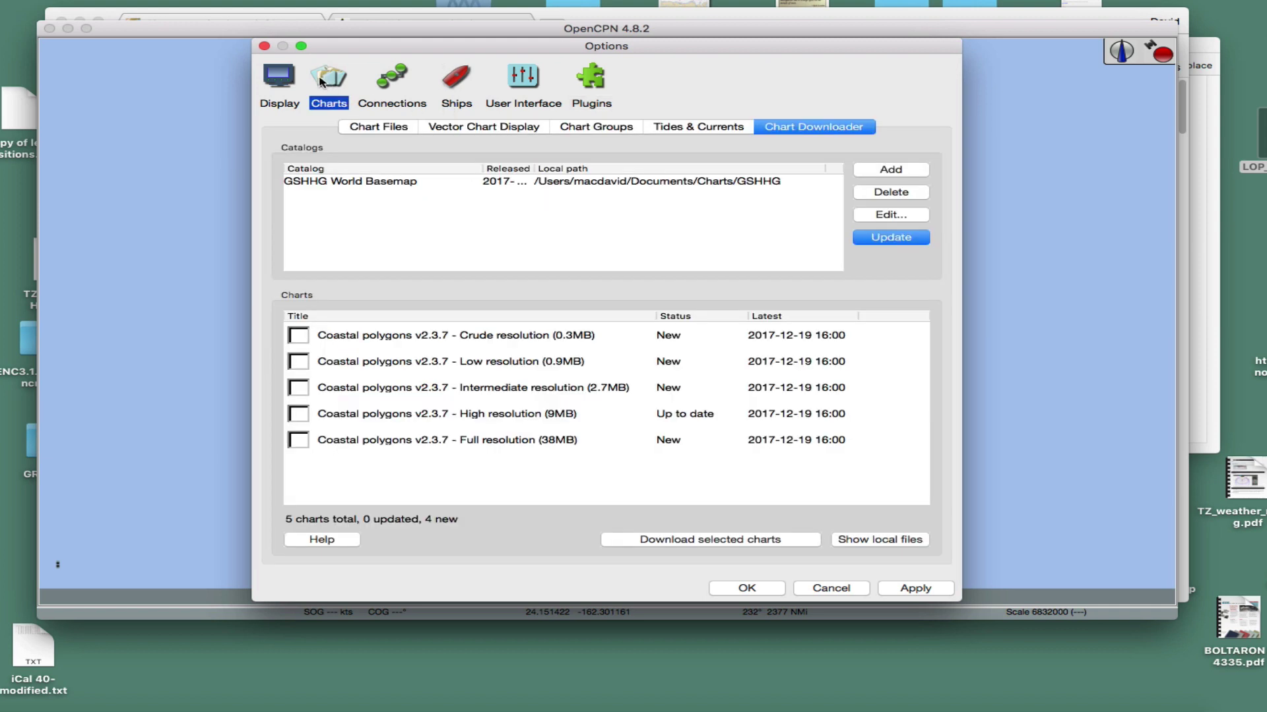
{"action": "left_click", "coordinate": [887, 172]}
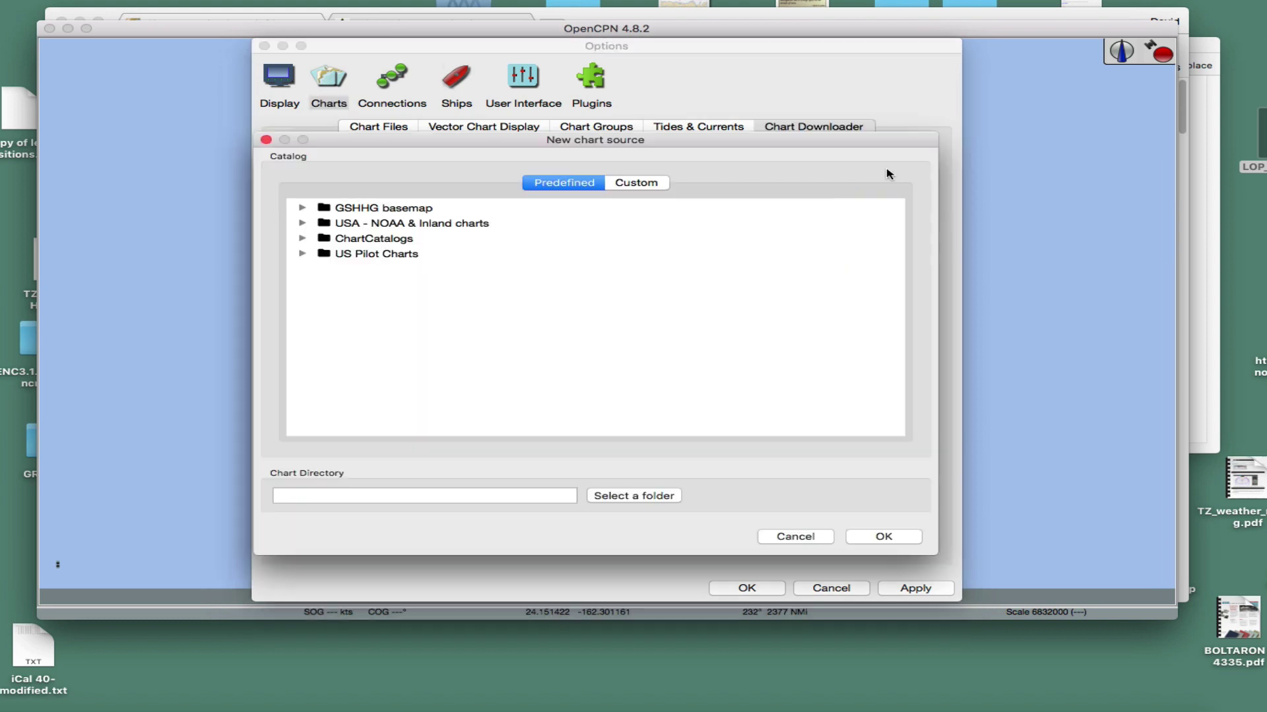
{"action": "left_click", "coordinate": [303, 223]}
{"action": "left_click", "coordinate": [316, 239]}
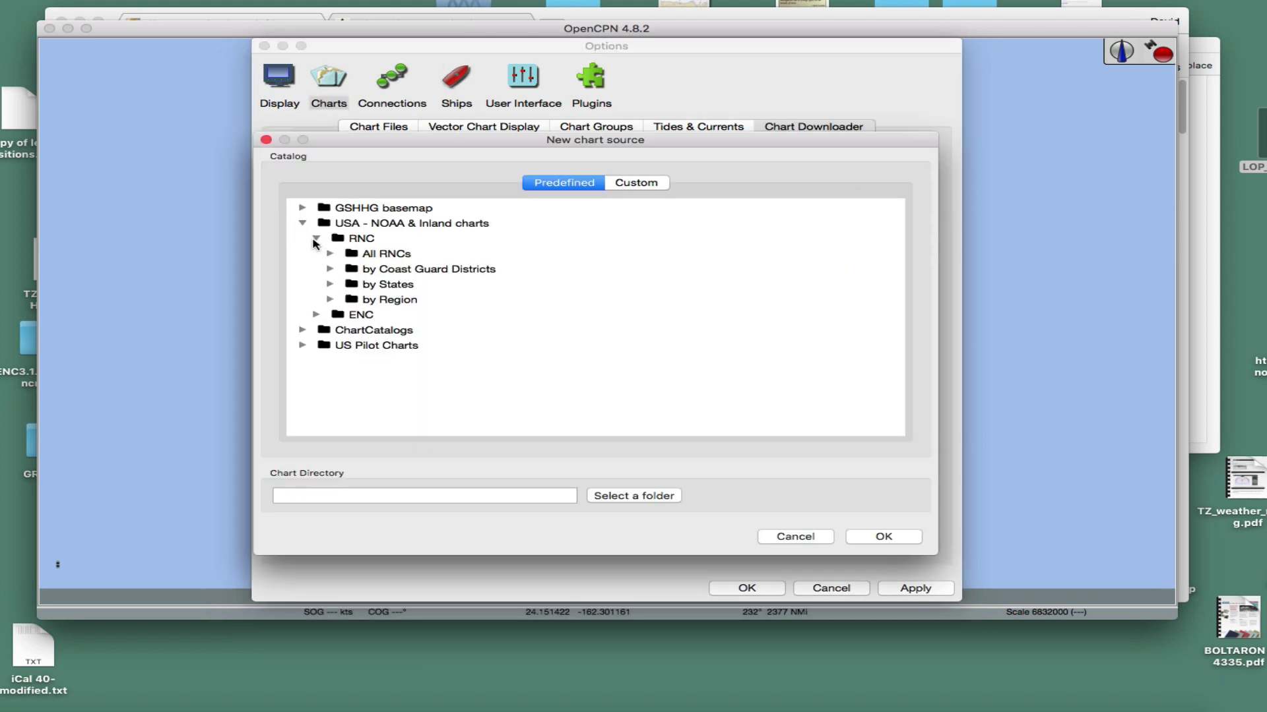
{"action": "left_click", "coordinate": [337, 286]}
{"action": "left_click", "coordinate": [331, 285]}
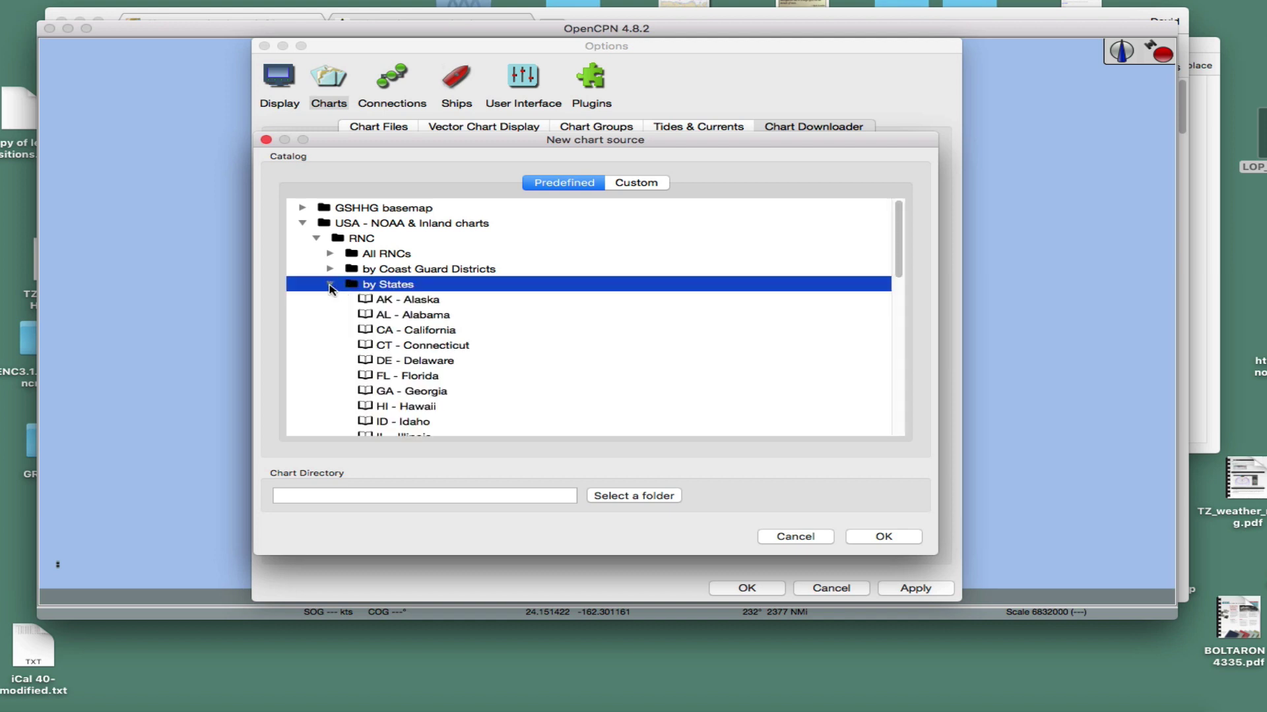
{"action": "left_click", "coordinate": [413, 407]}
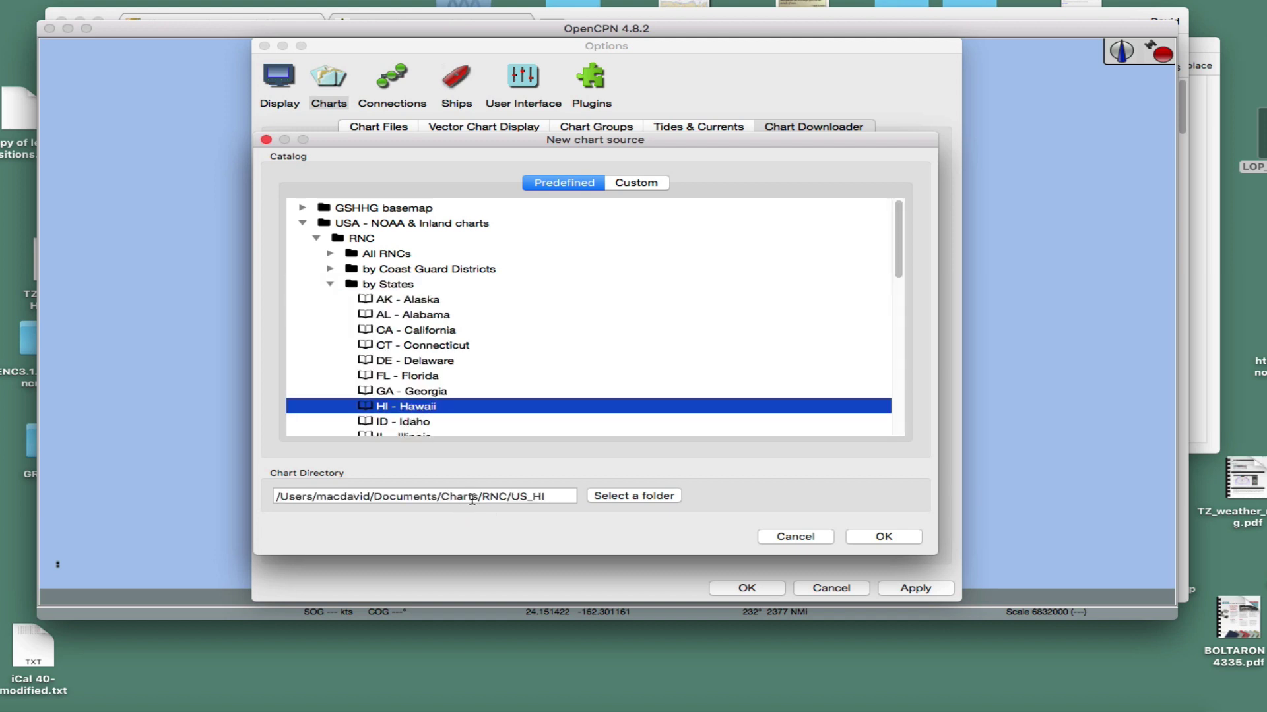
{"action": "left_click_drag", "start_coordinate": [478, 496], "coordinate": [335, 493]}
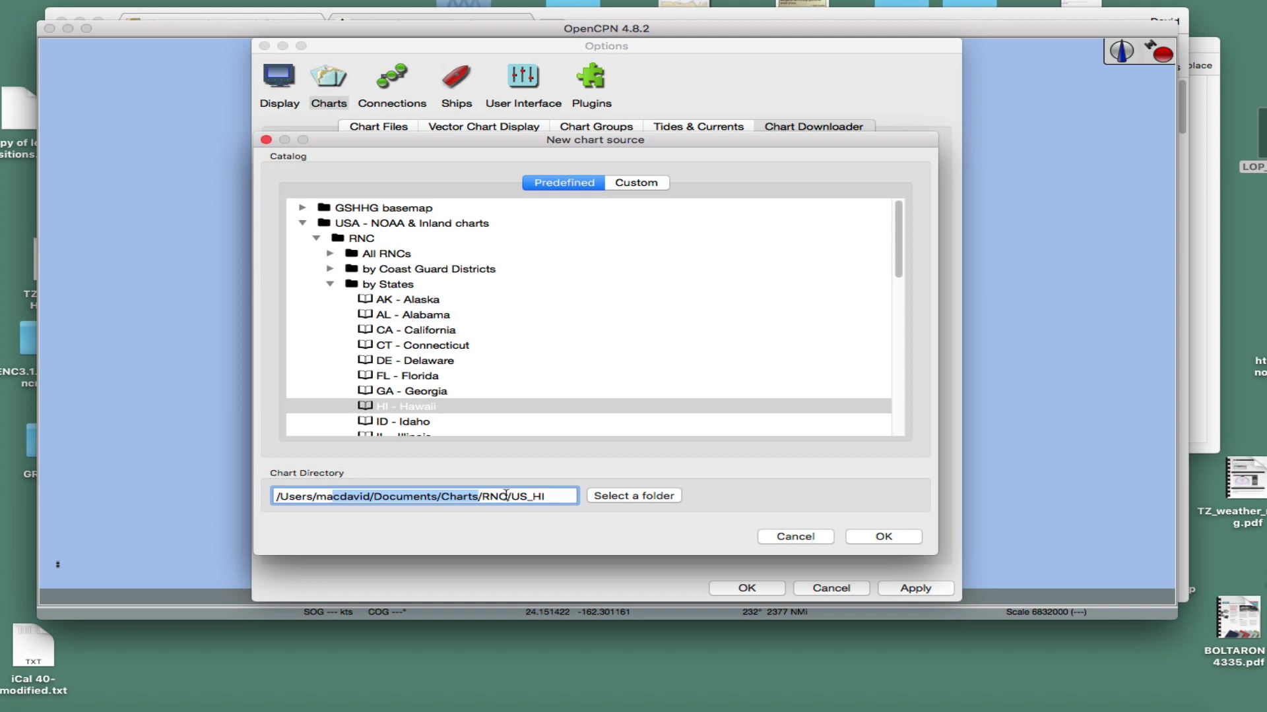
{"action": "left_click_drag", "start_coordinate": [511, 495], "coordinate": [556, 496]}
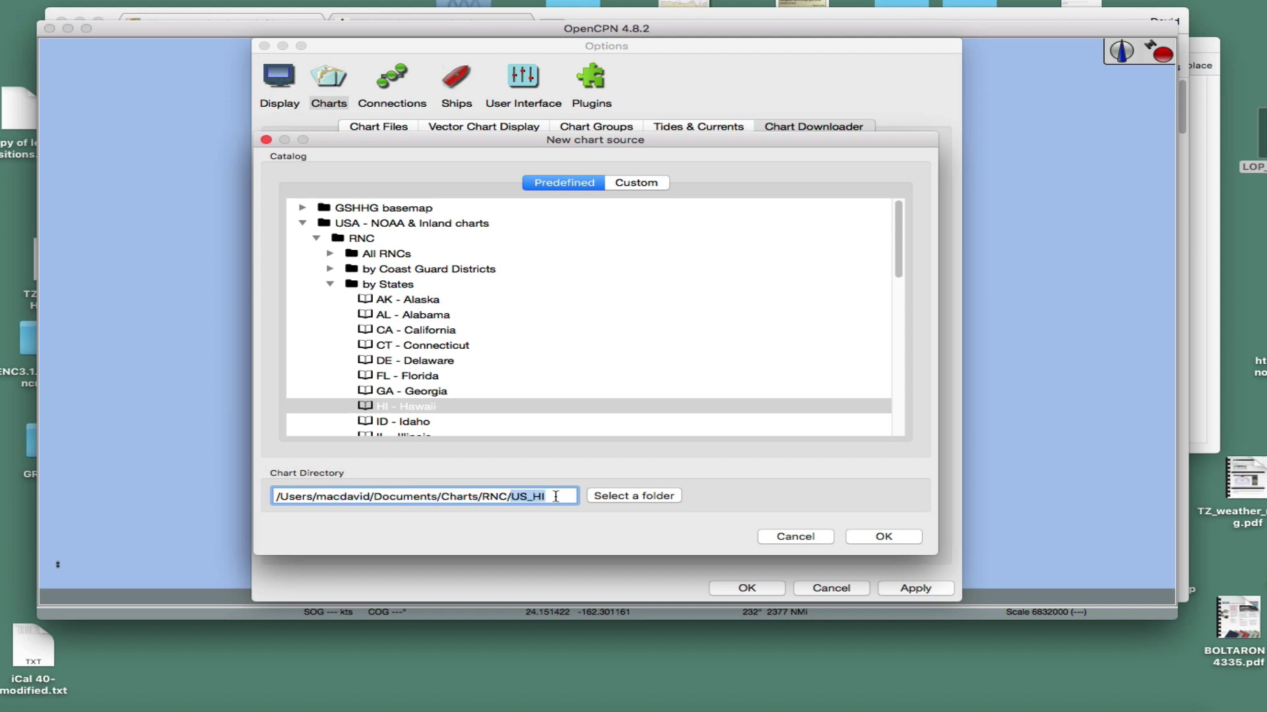
{"action": "left_click", "coordinate": [559, 496]}
{"action": "left_click", "coordinate": [887, 540]}
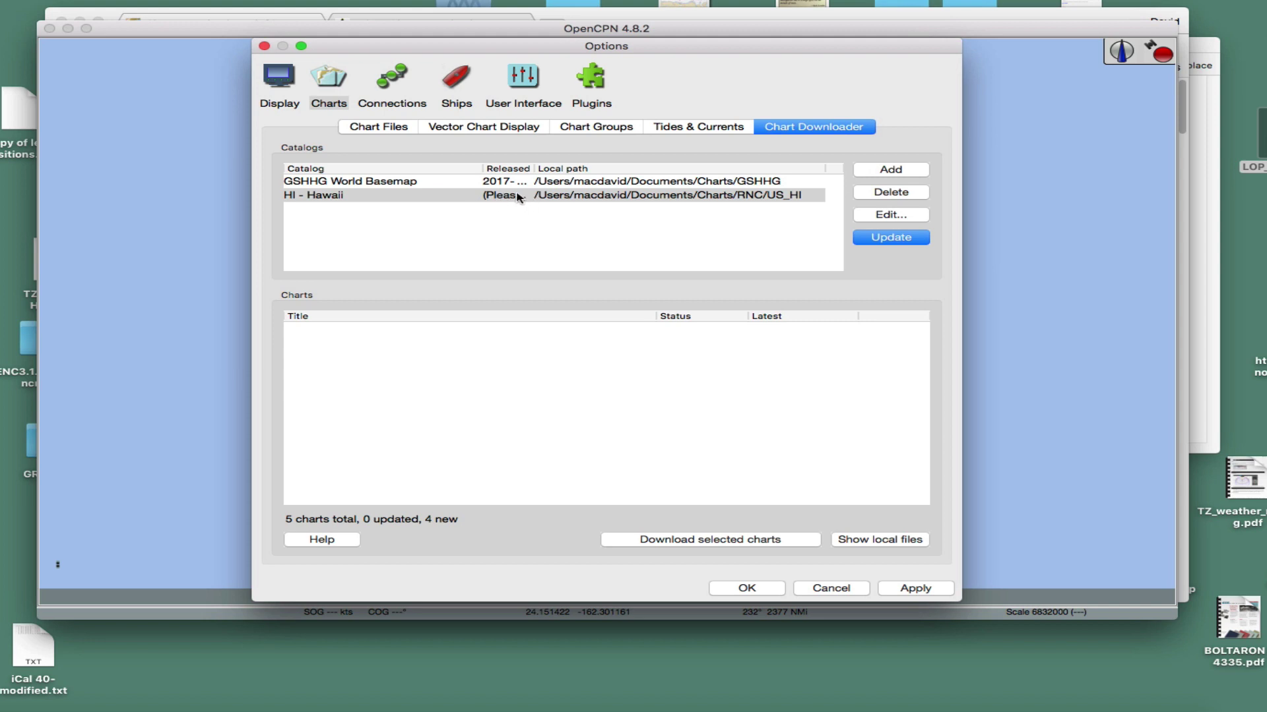
Widen the Released column, update the HI - Hawaii catalog and browse its list of available charts
{"action": "left_click_drag", "start_coordinate": [536, 170], "coordinate": [607, 172]}
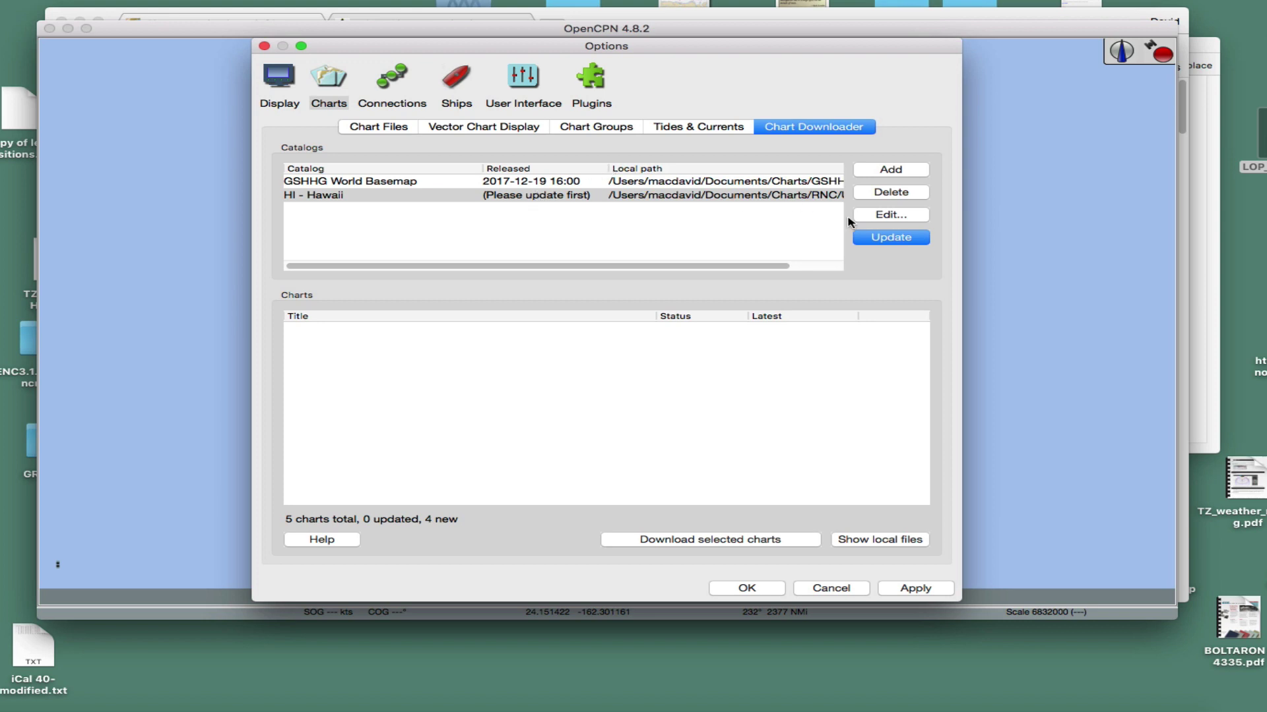
{"action": "left_click", "coordinate": [890, 240]}
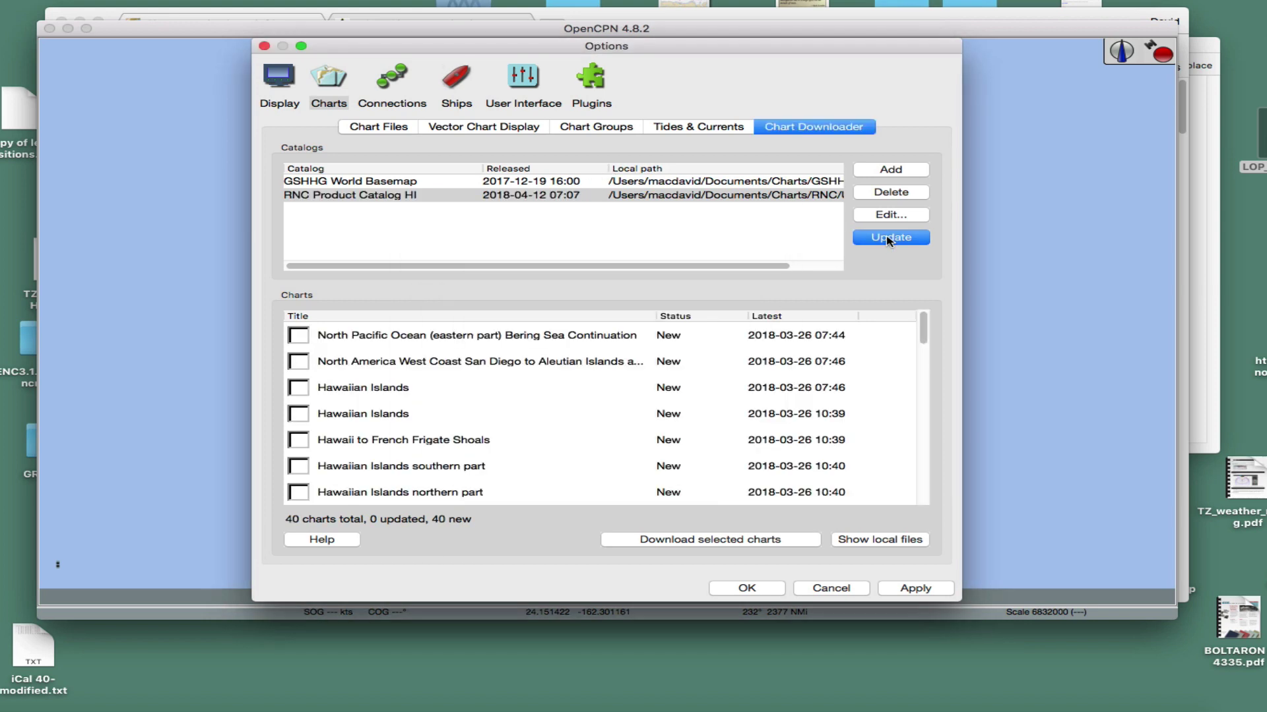
{"action": "scroll", "coordinate": [544, 423], "scroll_direction": "down", "scroll_amount": 4}
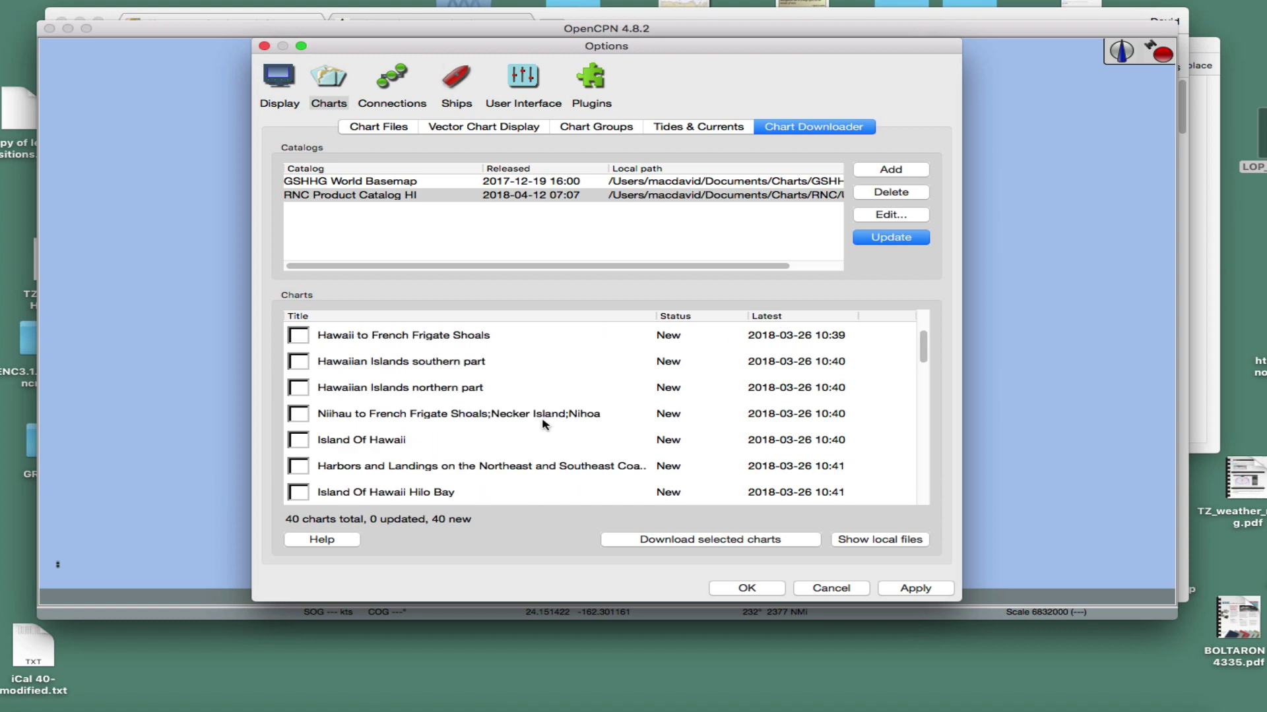
{"action": "scroll", "coordinate": [544, 423], "scroll_direction": "down", "scroll_amount": 15}
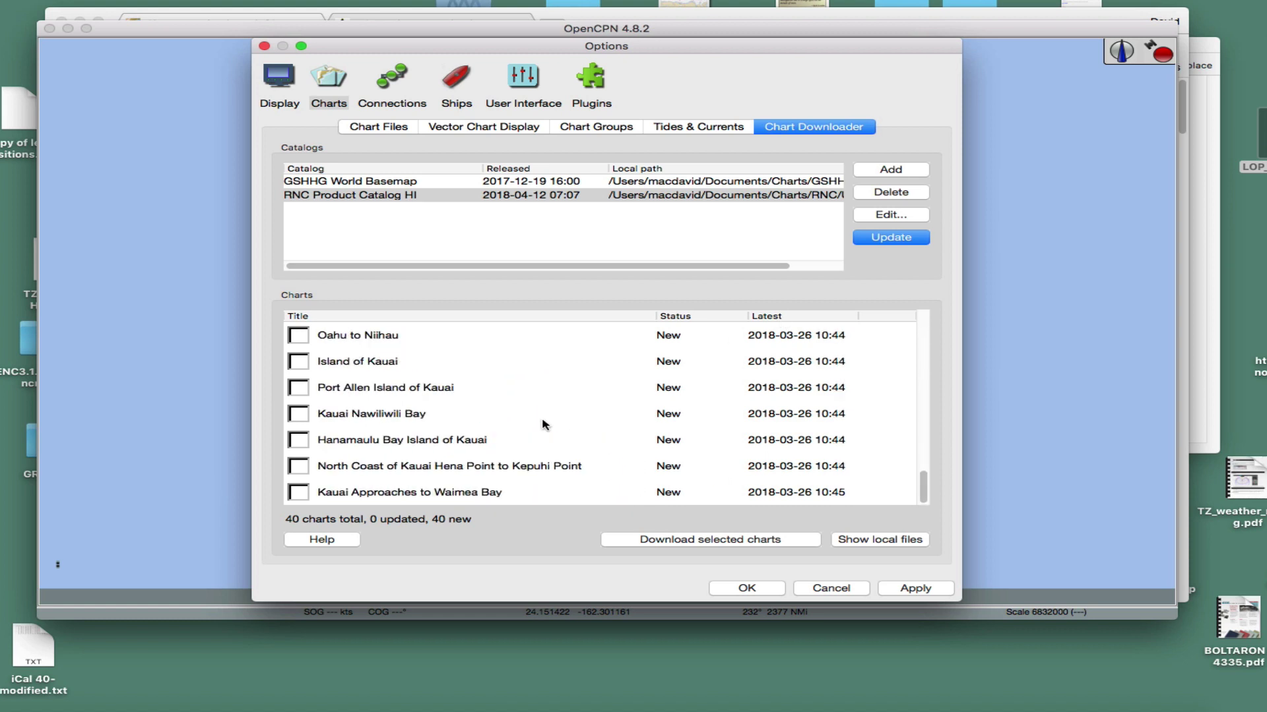
{"action": "scroll", "coordinate": [545, 421], "scroll_direction": "up", "scroll_amount": 5}
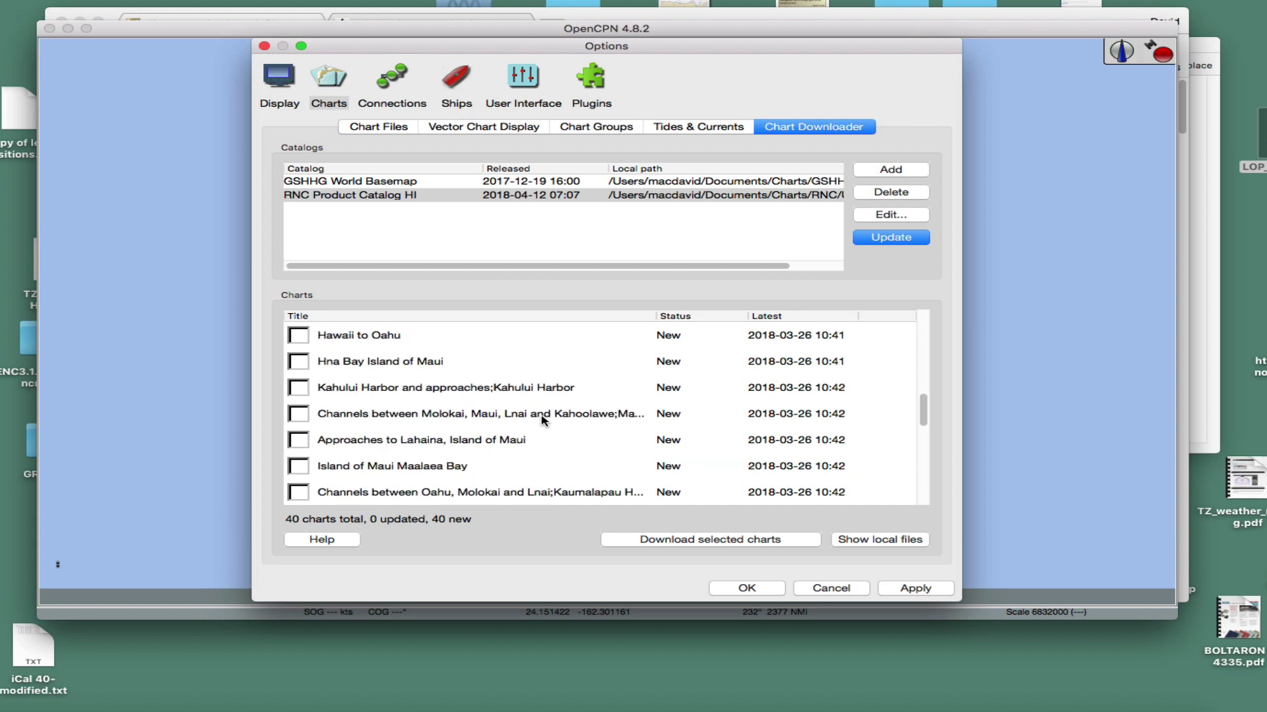
Download only the Hna Bay Island of Maui chart from the Hawaii catalog and apply the options
{"action": "left_click", "coordinate": [308, 362]}
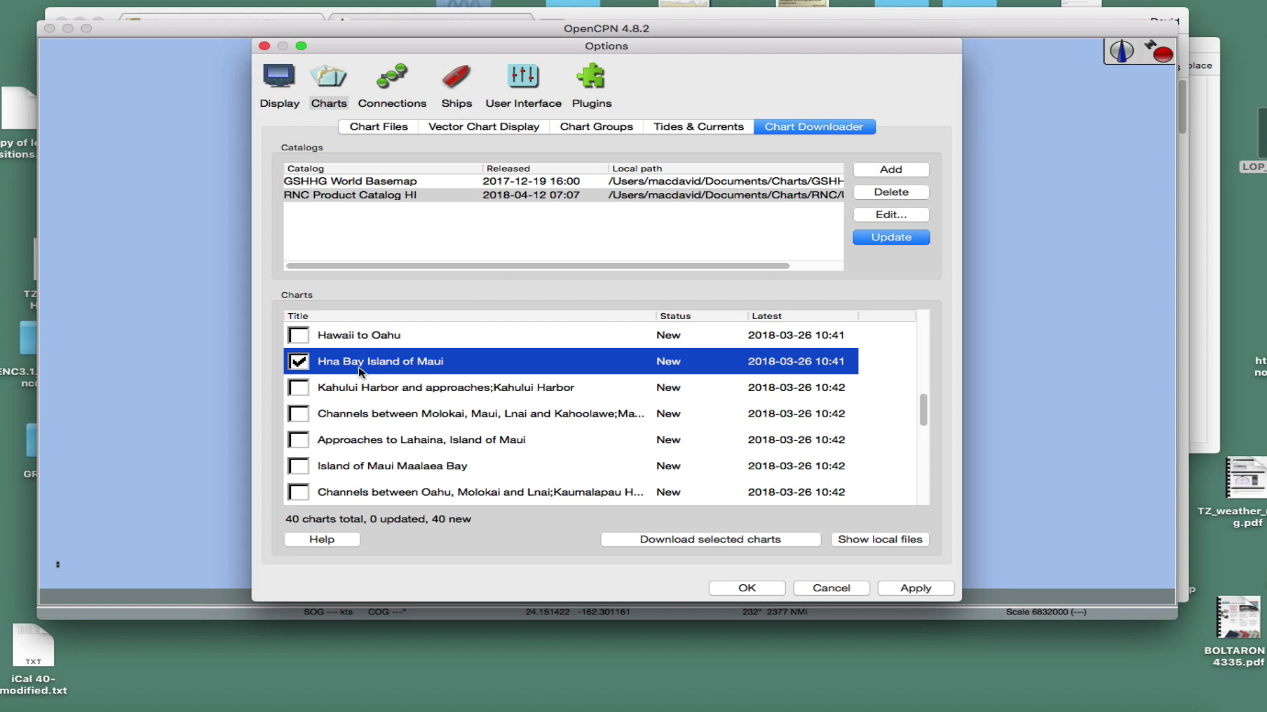
{"action": "left_click", "coordinate": [299, 388]}
{"action": "left_click", "coordinate": [306, 365]}
{"action": "left_click", "coordinate": [299, 389]}
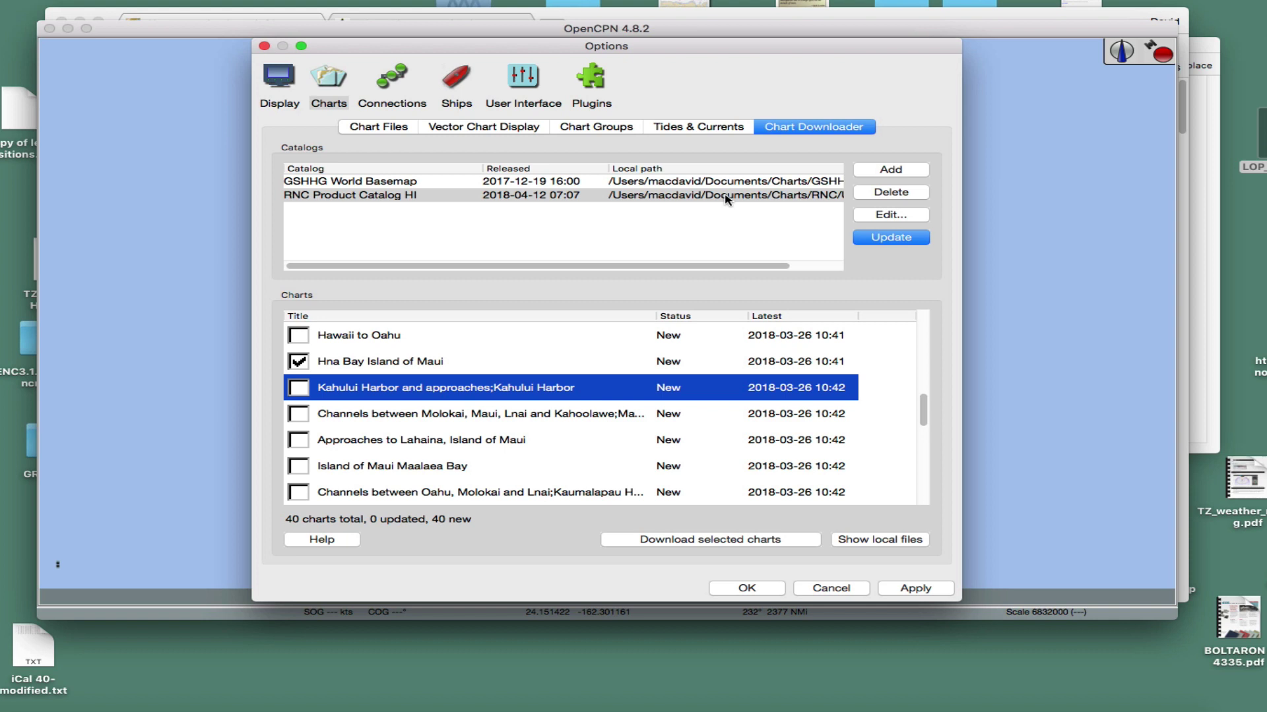
{"action": "scroll", "coordinate": [788, 267], "scroll_direction": "right", "scroll_amount": 3}
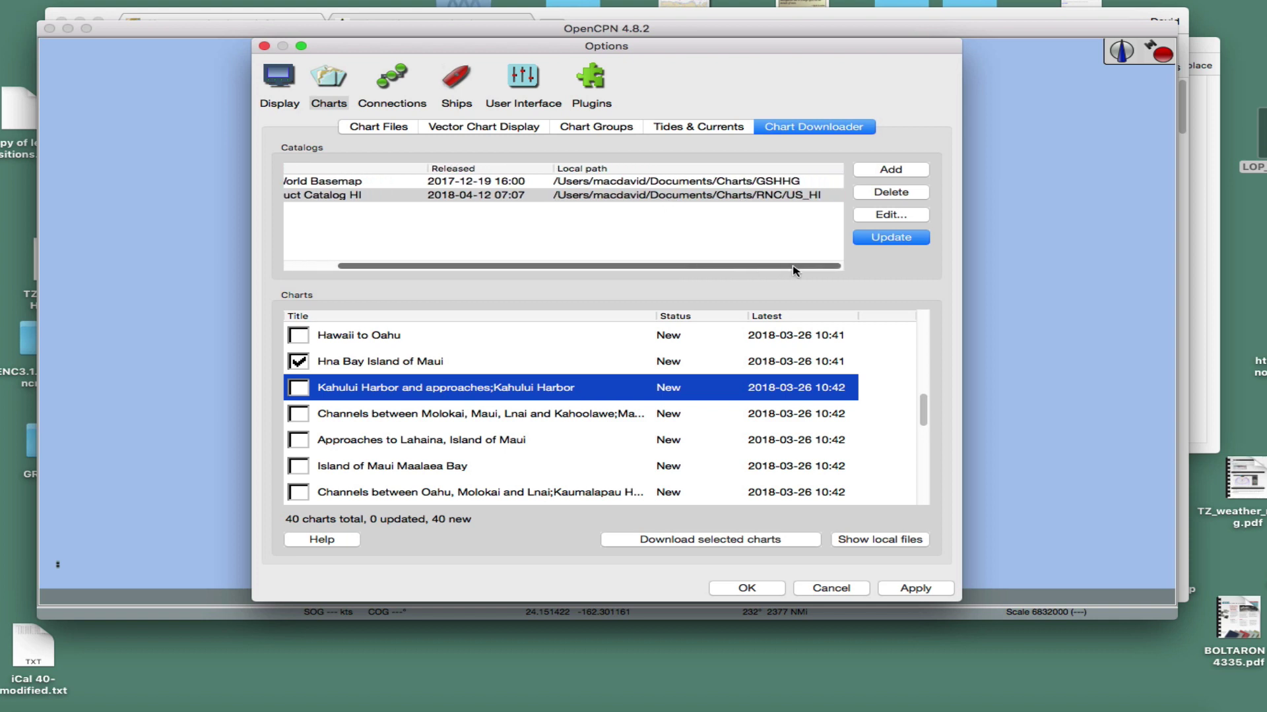
{"action": "scroll", "coordinate": [785, 267], "scroll_direction": "left", "scroll_amount": 3}
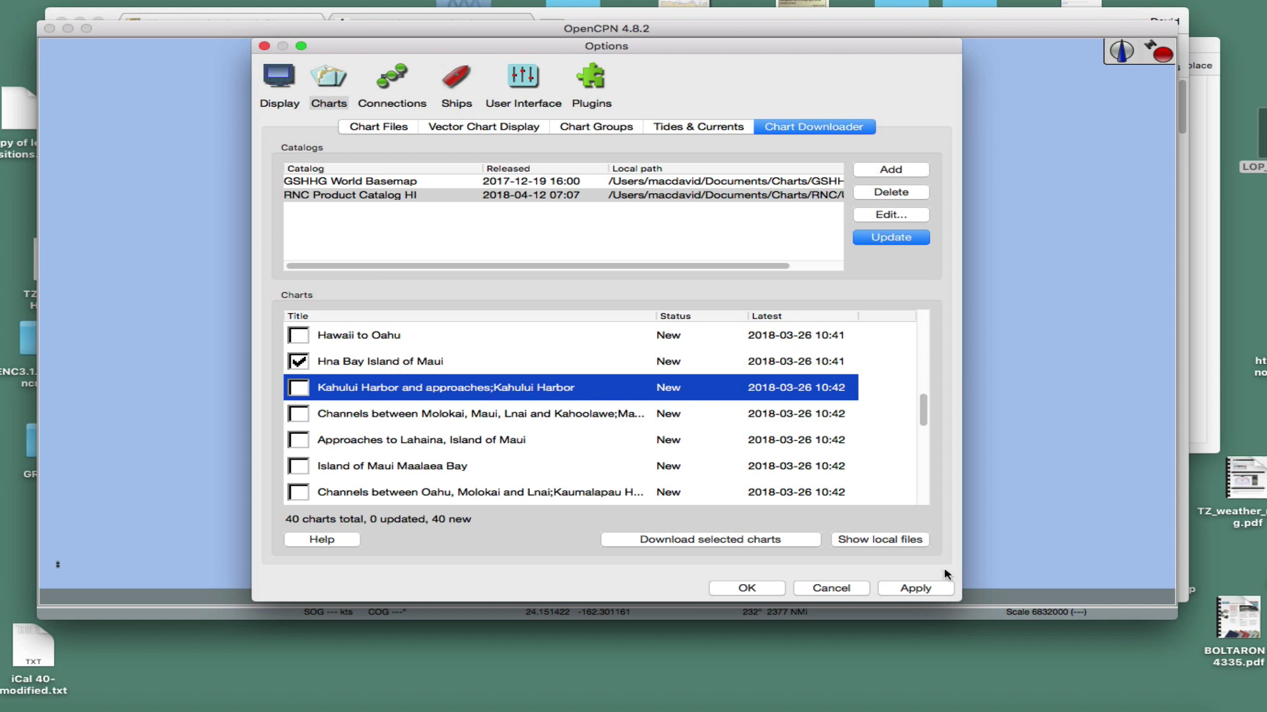
{"action": "left_click", "coordinate": [713, 545]}
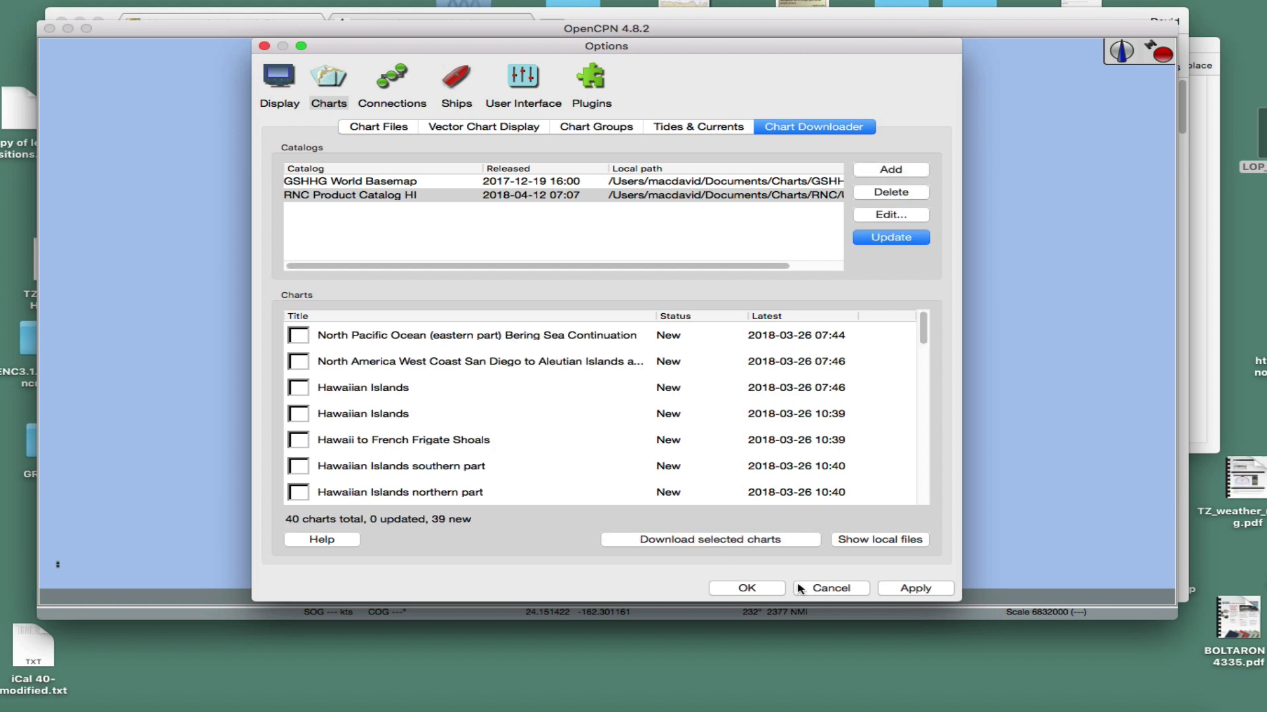
{"action": "left_click", "coordinate": [915, 588]}
{"action": "left_click", "coordinate": [759, 588]}
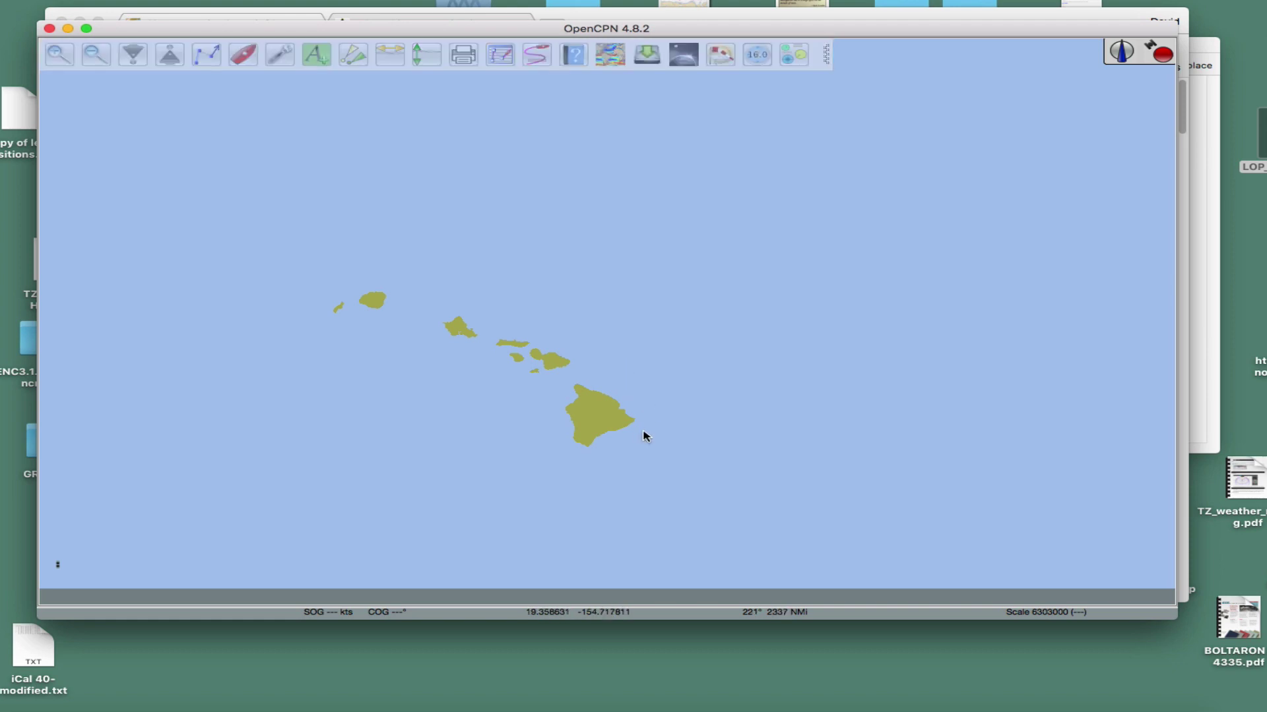
Check the map around the Hawaiian Islands, and rescan the charts to update the chart database through the options
{"action": "scroll", "coordinate": [571, 394], "scroll_direction": "up", "scroll_amount": 1}
{"action": "scroll", "coordinate": [570, 394], "scroll_direction": "up", "scroll_amount": 2}
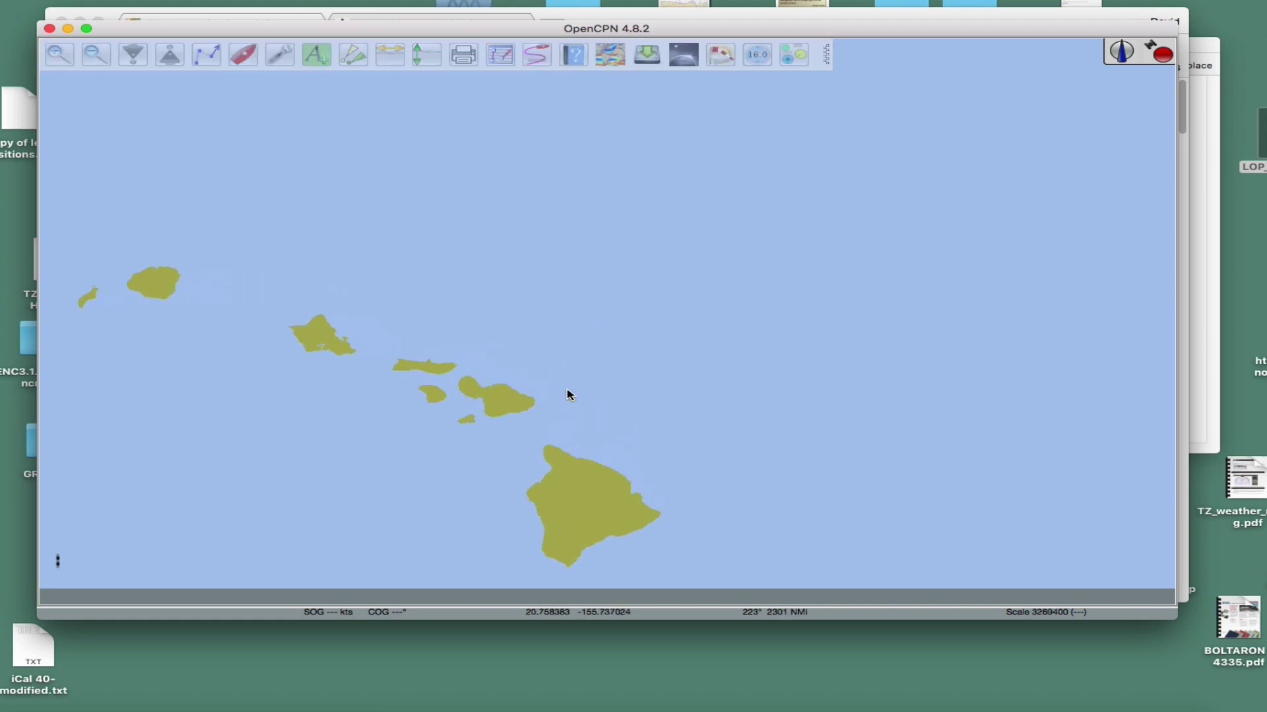
{"action": "scroll", "coordinate": [568, 395], "scroll_direction": "down", "scroll_amount": 2}
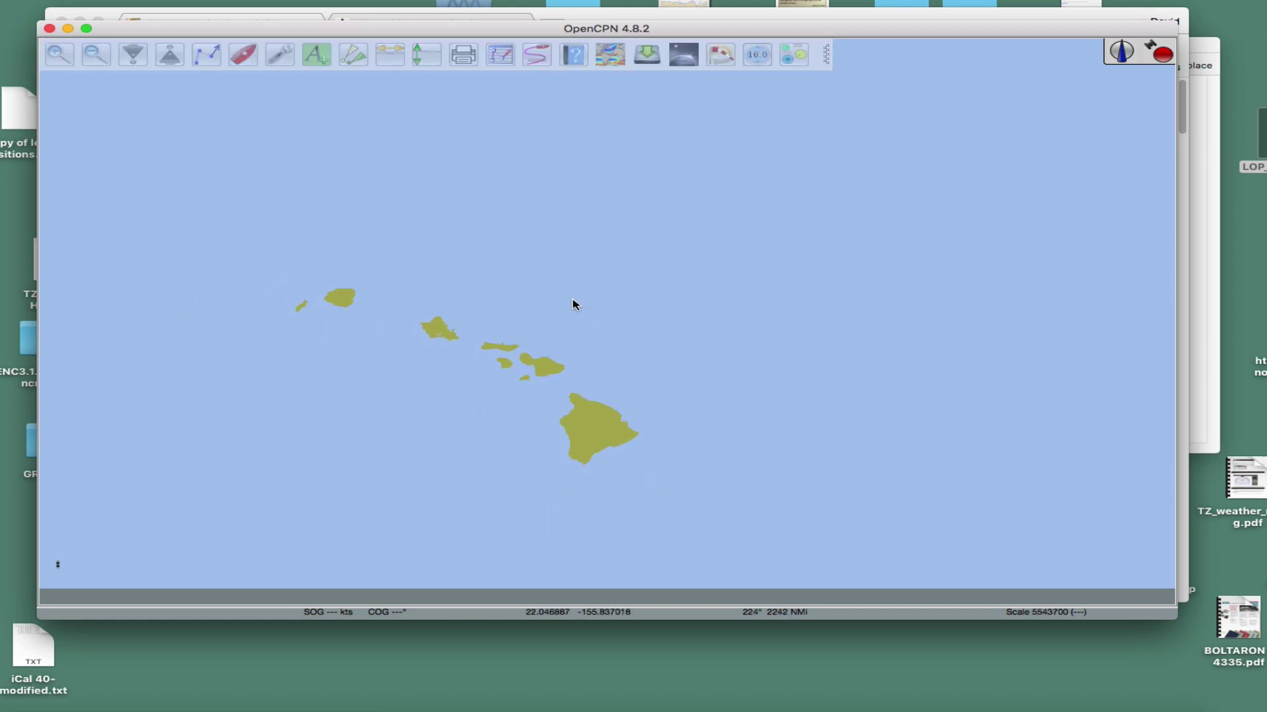
{"action": "scroll", "coordinate": [571, 305], "scroll_direction": "up", "scroll_amount": 1}
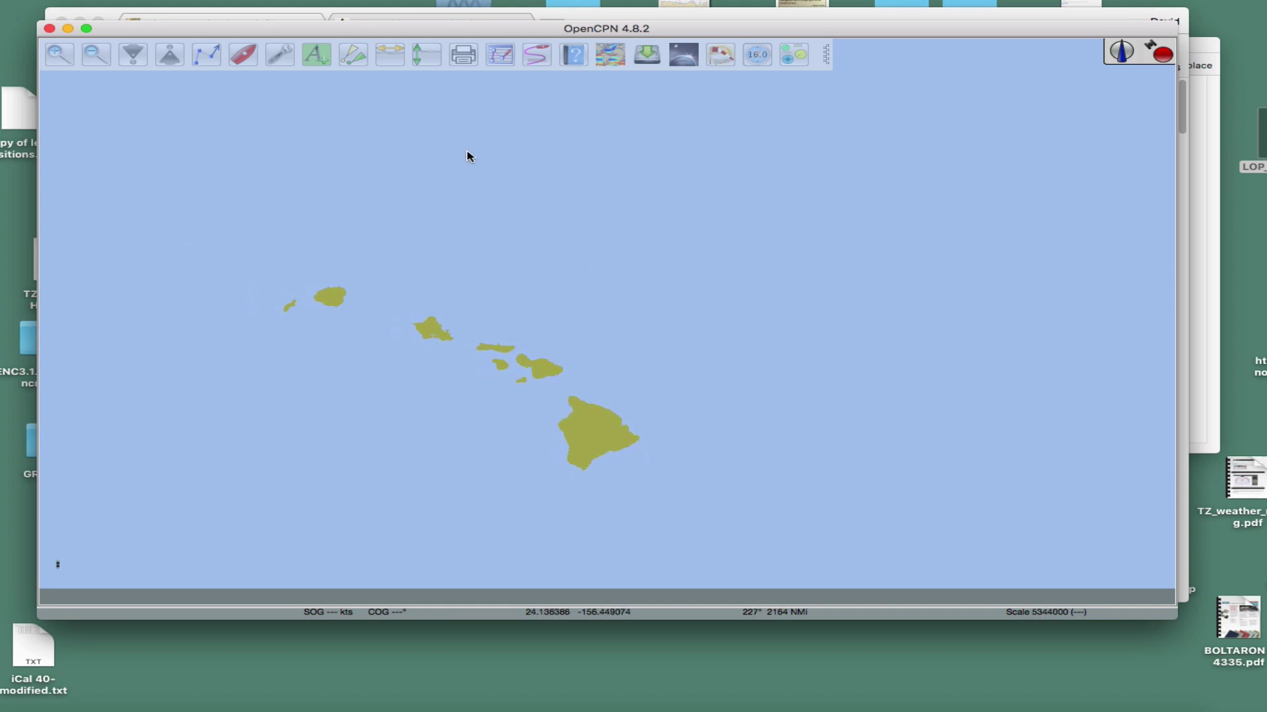
{"action": "left_click", "coordinate": [280, 57]}
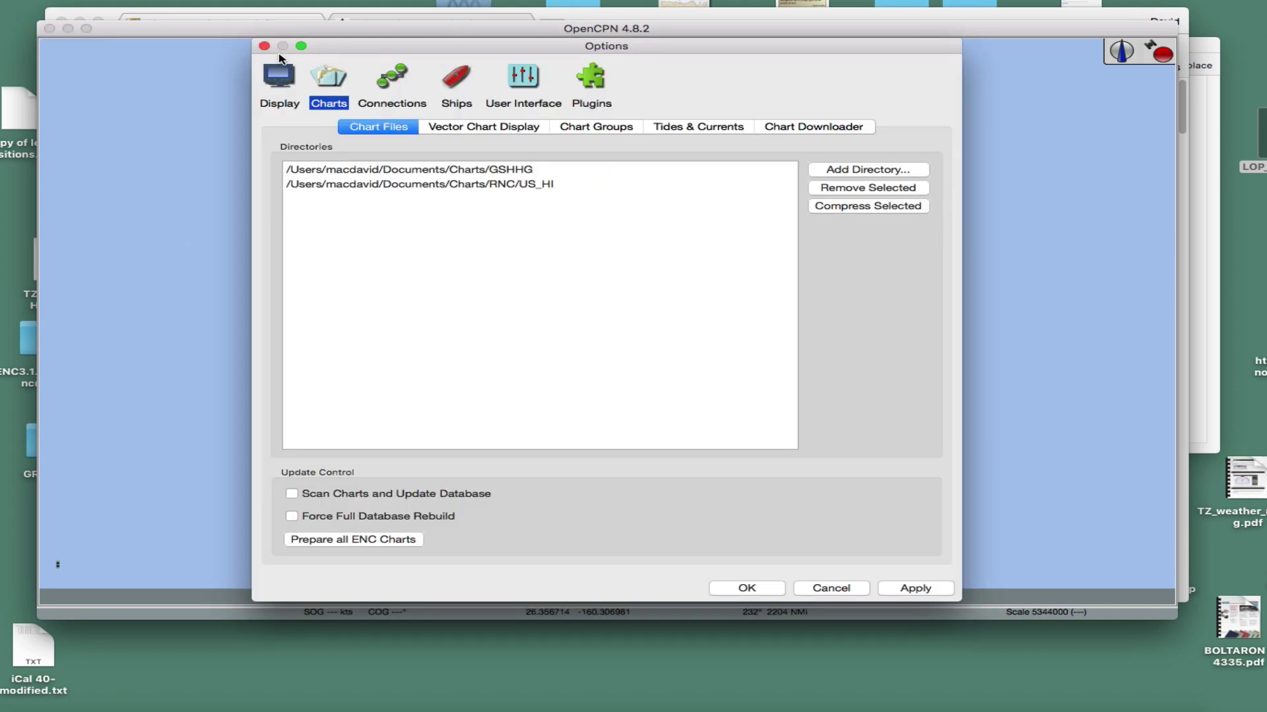
{"action": "left_click", "coordinate": [409, 184]}
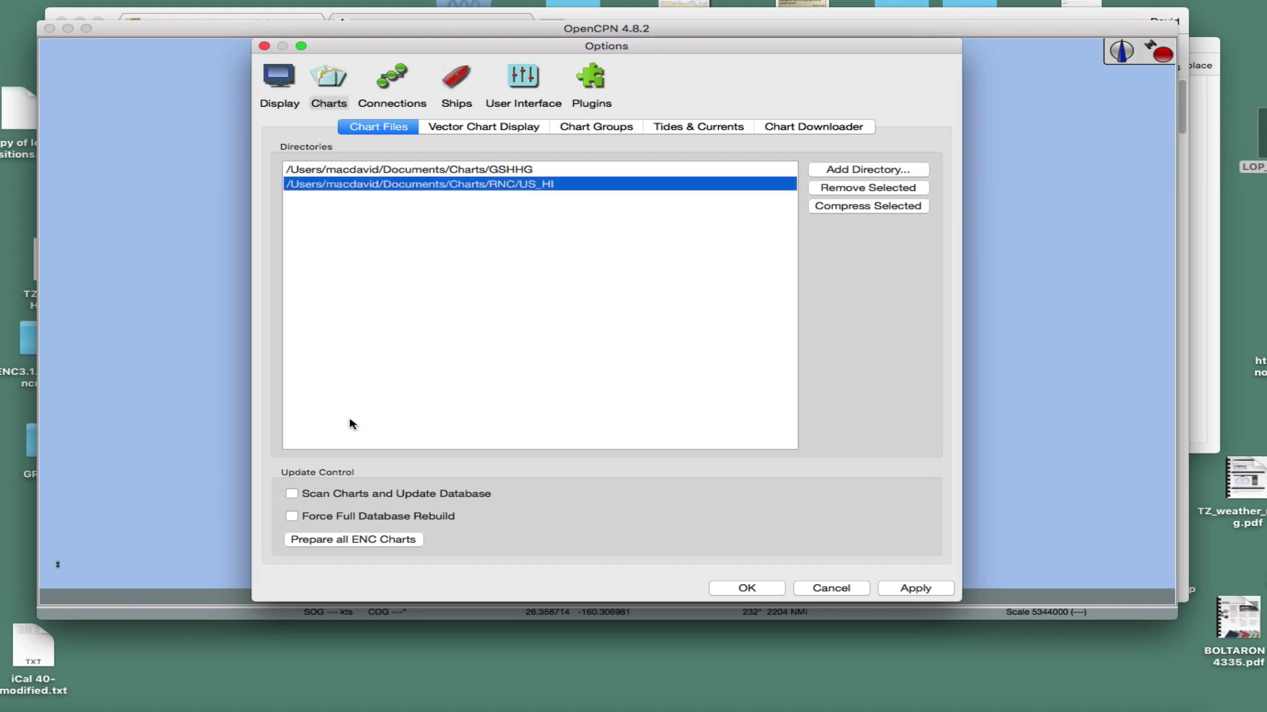
{"action": "left_click", "coordinate": [292, 495]}
{"action": "left_click", "coordinate": [931, 590]}
{"action": "left_click", "coordinate": [756, 589]}
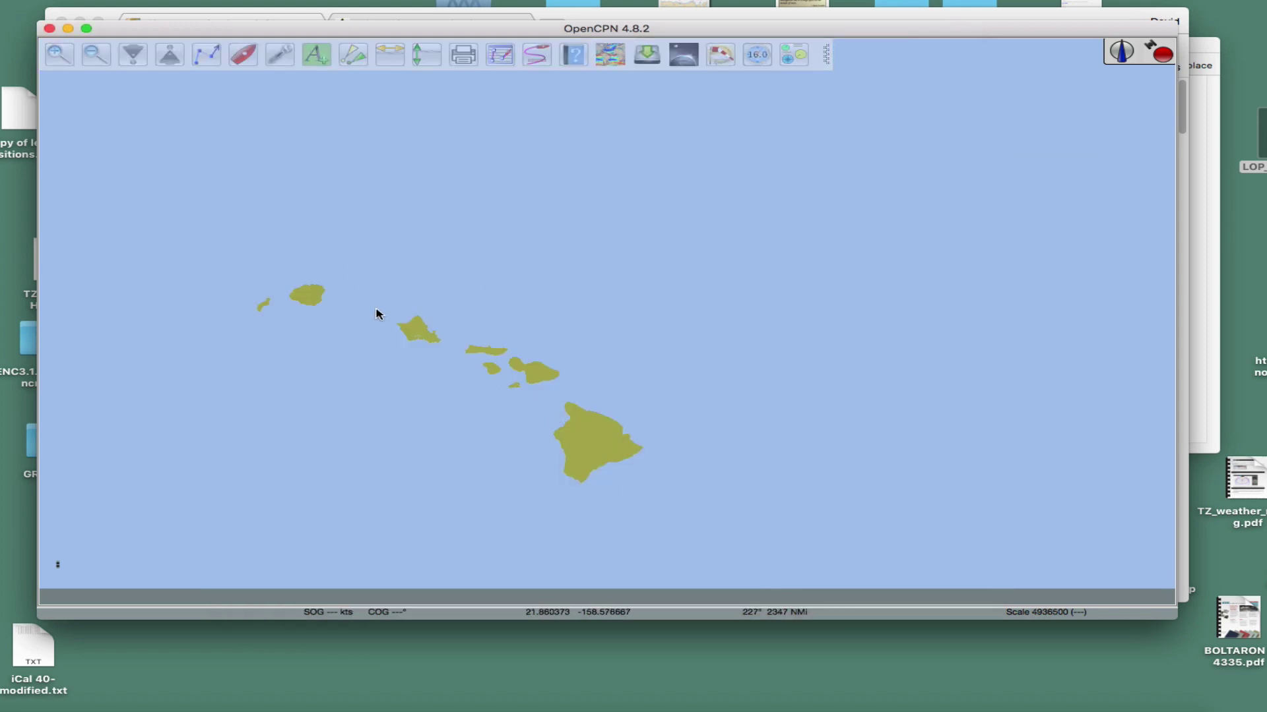
Turn on Show Chart Outlines in the general display settings and accept the options
{"action": "scroll", "coordinate": [376, 316], "scroll_direction": "up", "scroll_amount": 2}
{"action": "scroll", "coordinate": [376, 316], "scroll_direction": "down", "scroll_amount": 3}
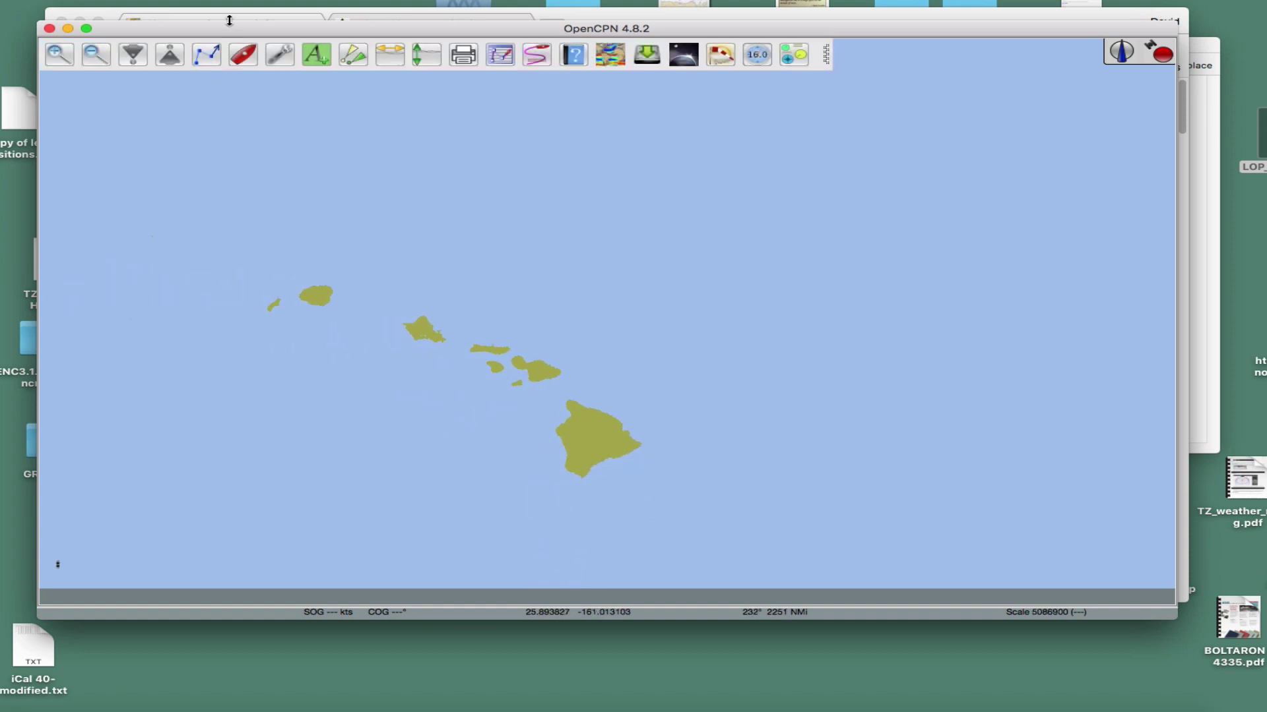
{"action": "left_click", "coordinate": [288, 59]}
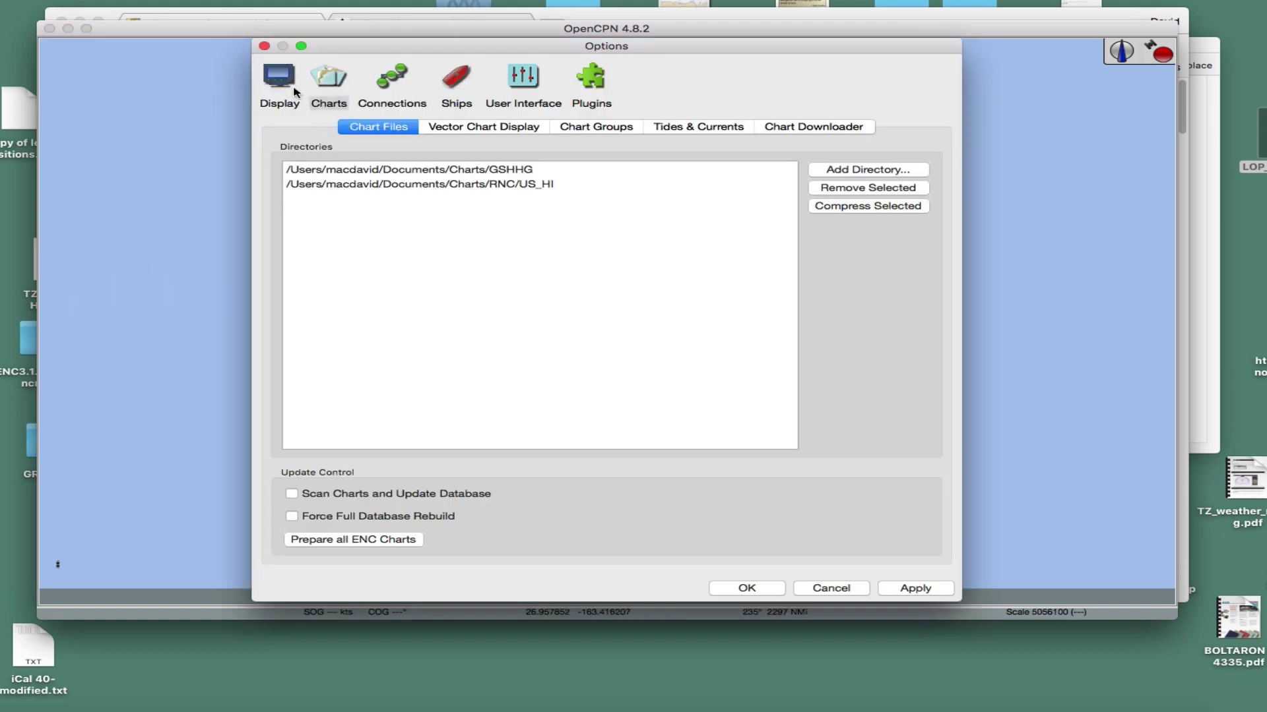
{"action": "left_click", "coordinate": [280, 89]}
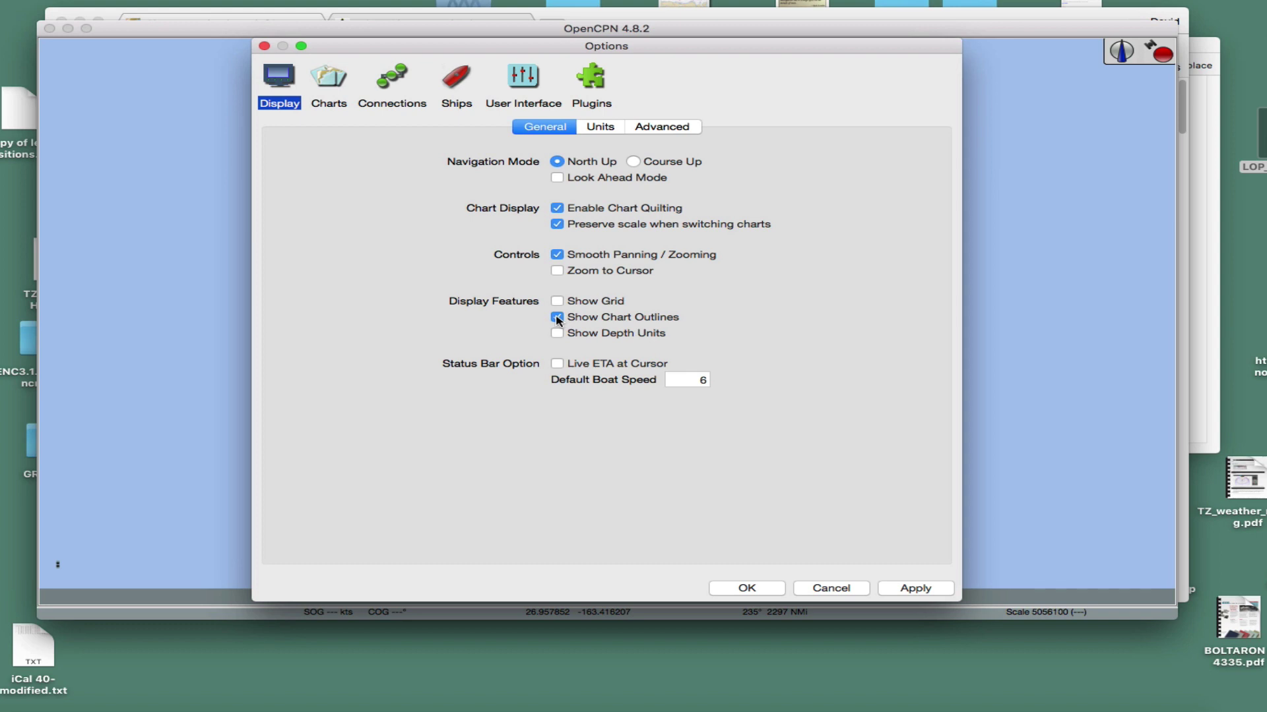
{"action": "left_click", "coordinate": [750, 592]}
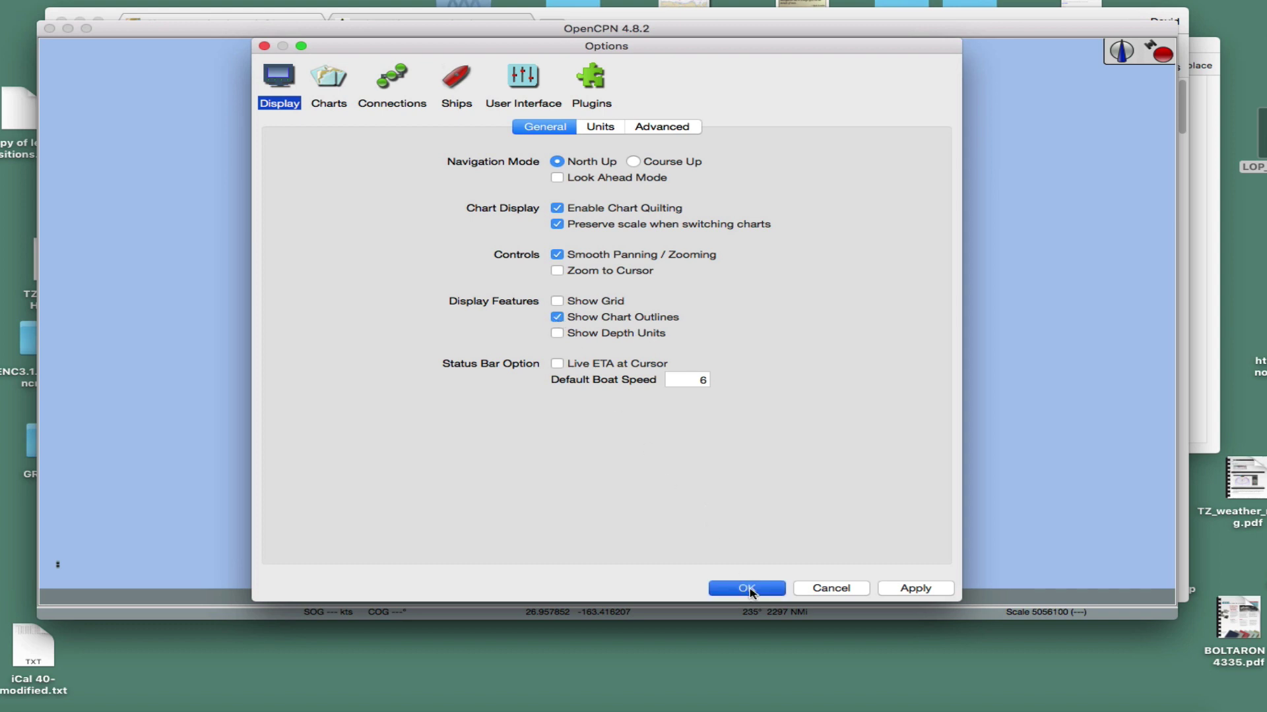
Apply and accept the display options, and locate the red chart outline at the eastern tip of Maui
{"action": "left_click", "coordinate": [923, 593]}
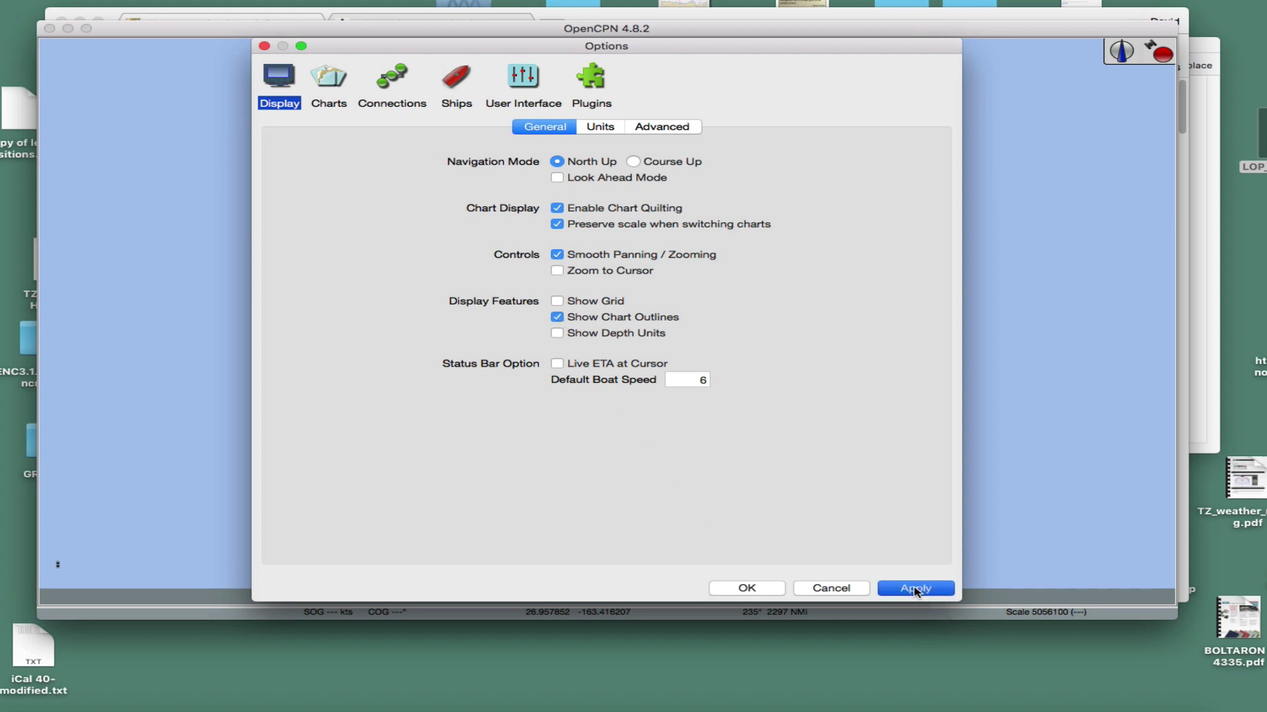
{"action": "left_click", "coordinate": [744, 591]}
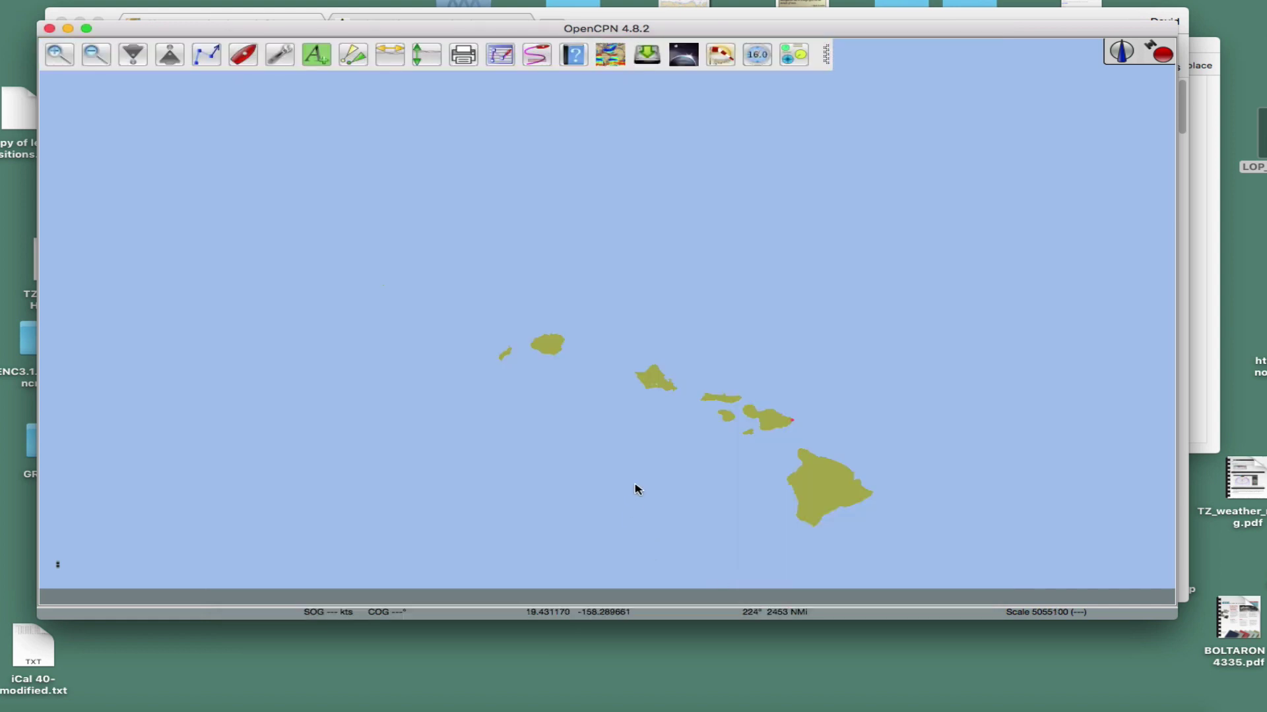
{"action": "scroll", "coordinate": [666, 477], "scroll_direction": "up", "scroll_amount": 1}
{"action": "left_click_drag", "start_coordinate": [697, 472], "coordinate": [401, 393]}
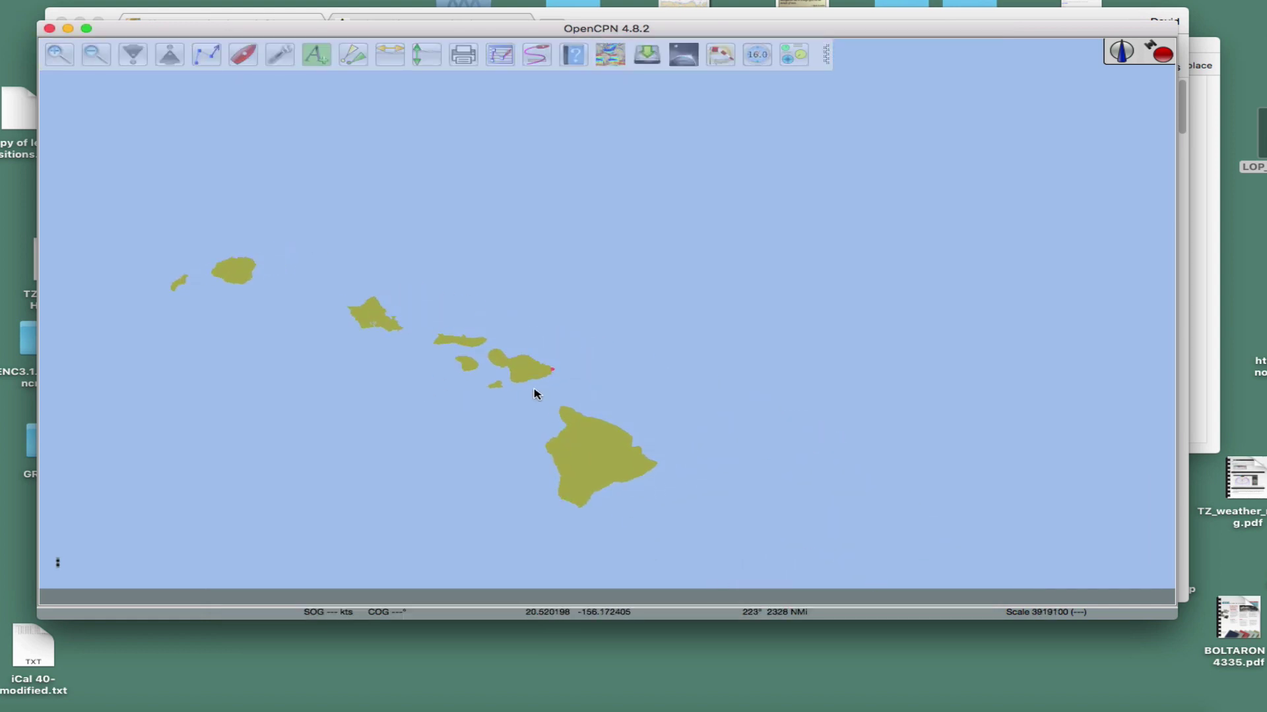
{"action": "scroll", "coordinate": [537, 396], "scroll_direction": "up", "scroll_amount": 4}
{"action": "left_click_drag", "start_coordinate": [647, 488], "coordinate": [770, 249]}
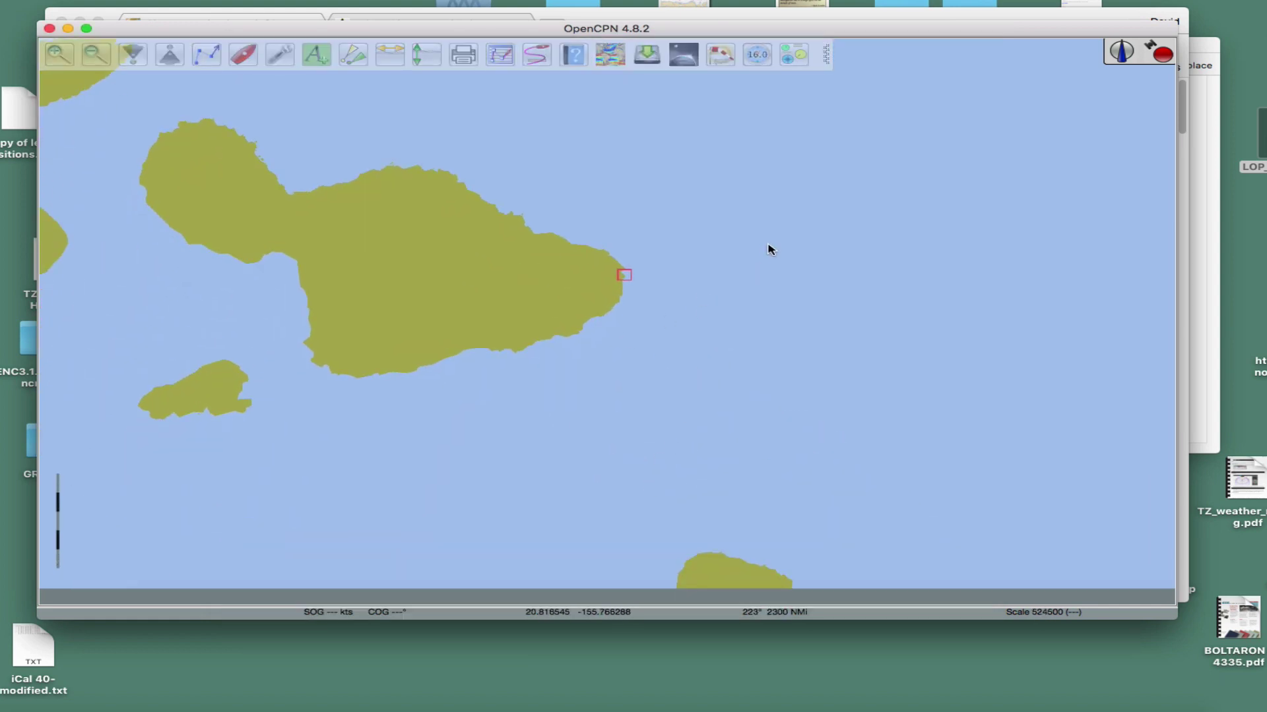
Examine the outlined chart area at Maui's eastern tip at closer and wider map scales
{"action": "scroll", "coordinate": [622, 334], "scroll_direction": "up", "scroll_amount": 2}
{"action": "scroll", "coordinate": [622, 334], "scroll_direction": "up", "scroll_amount": 2}
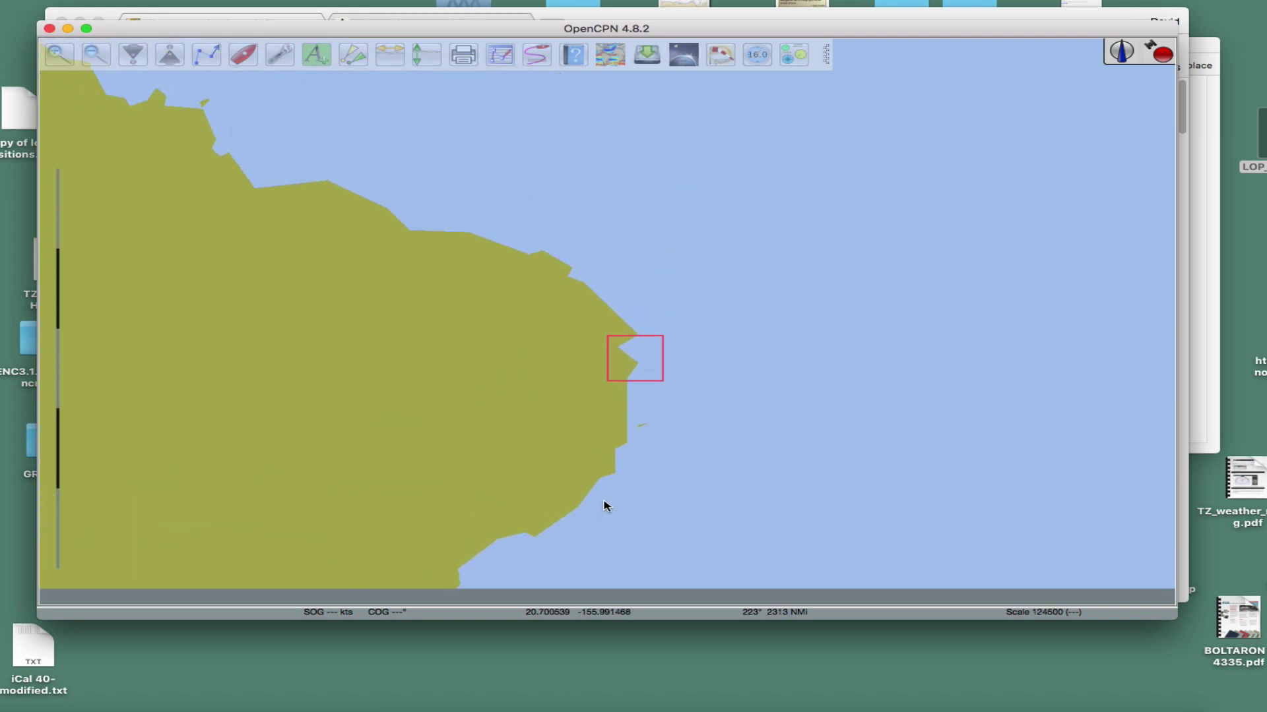
{"action": "scroll", "coordinate": [648, 429], "scroll_direction": "up", "scroll_amount": 1}
{"action": "scroll", "coordinate": [647, 432], "scroll_direction": "up", "scroll_amount": 3}
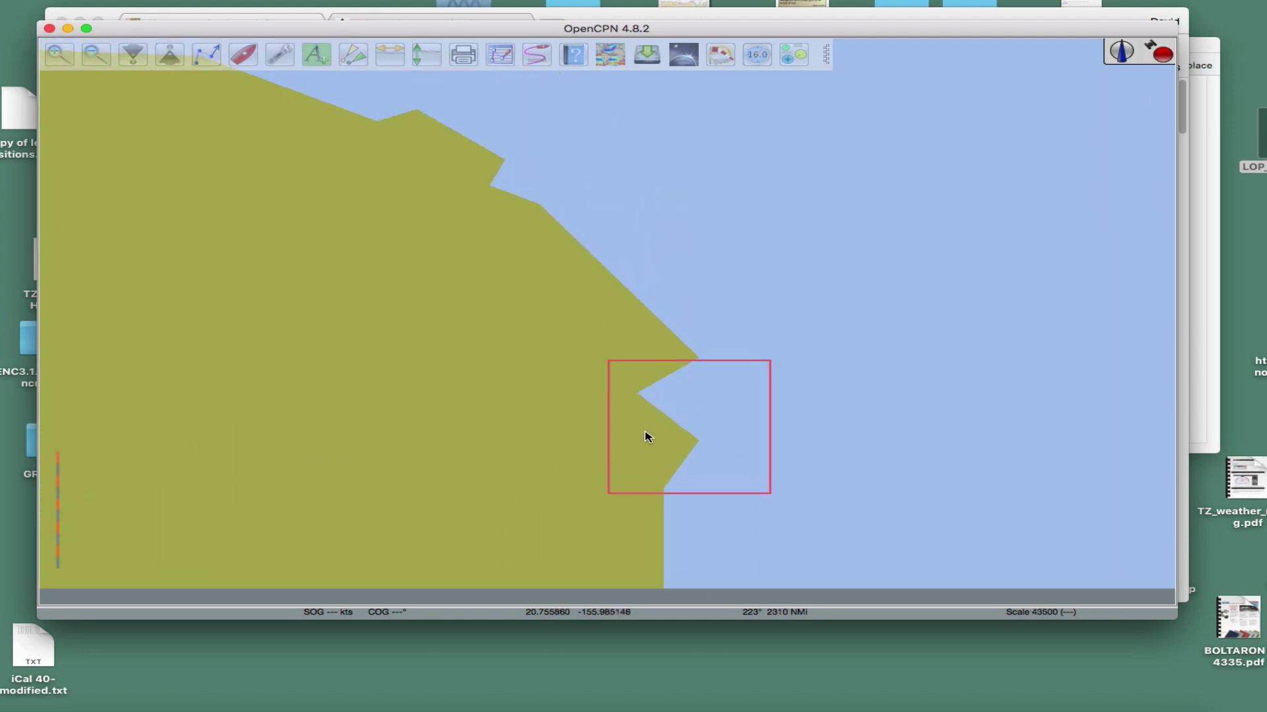
{"action": "scroll", "coordinate": [660, 436], "scroll_direction": "down", "scroll_amount": 2}
{"action": "left_click_drag", "start_coordinate": [673, 439], "coordinate": [431, 320]}
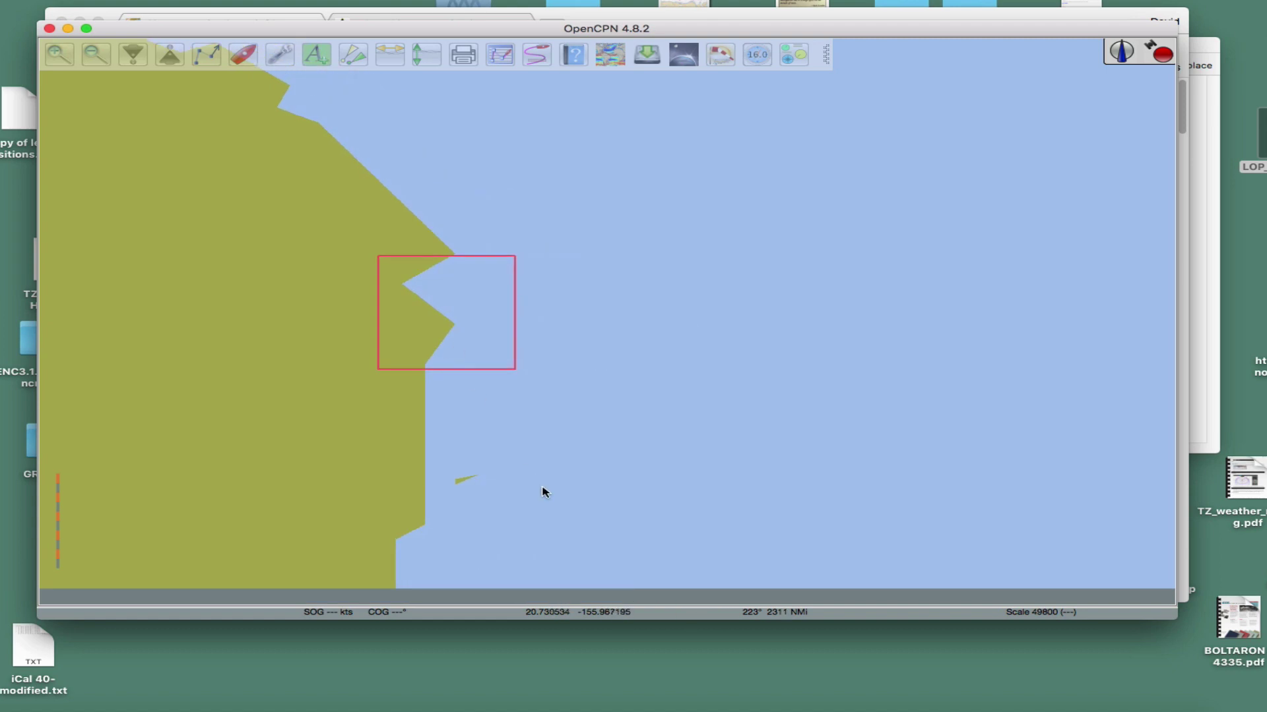
{"action": "scroll", "coordinate": [543, 492], "scroll_direction": "down", "scroll_amount": 1}
{"action": "scroll", "coordinate": [543, 492], "scroll_direction": "down", "scroll_amount": 2}
{"action": "right_click", "coordinate": [546, 363]}
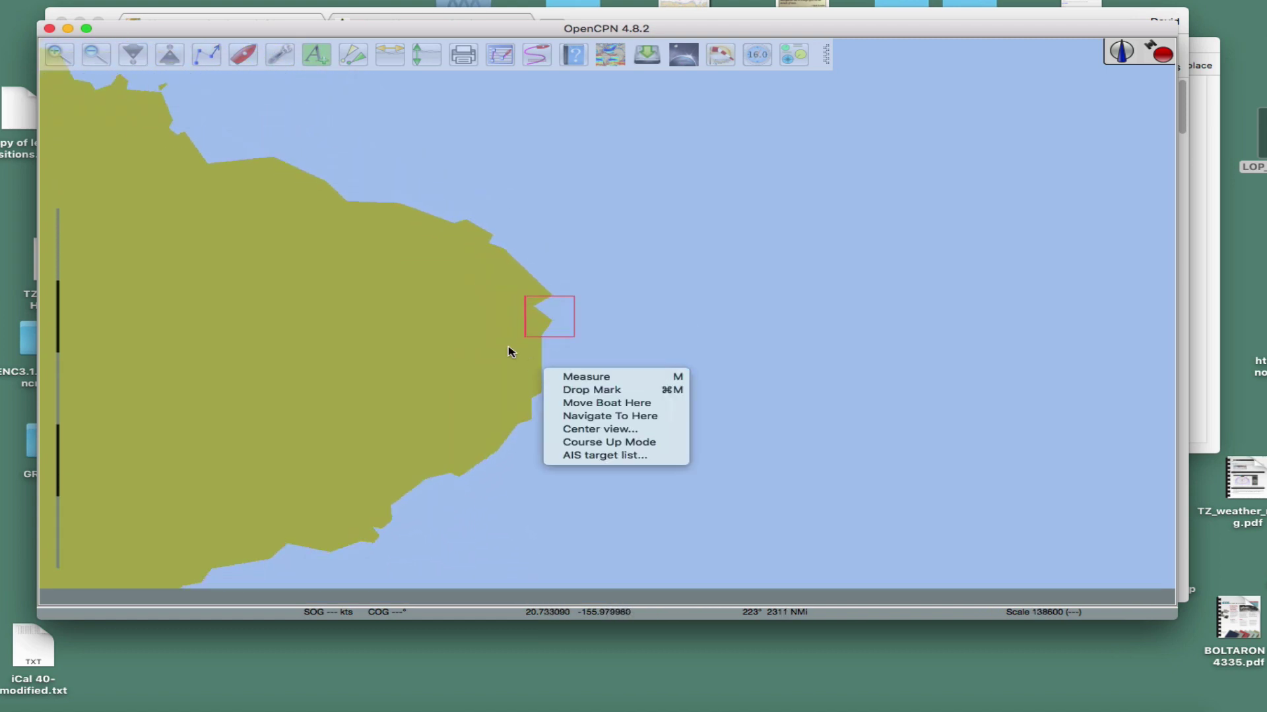
{"action": "left_click", "coordinate": [478, 343]}
{"action": "scroll", "coordinate": [554, 338], "scroll_direction": "down", "scroll_amount": 1}
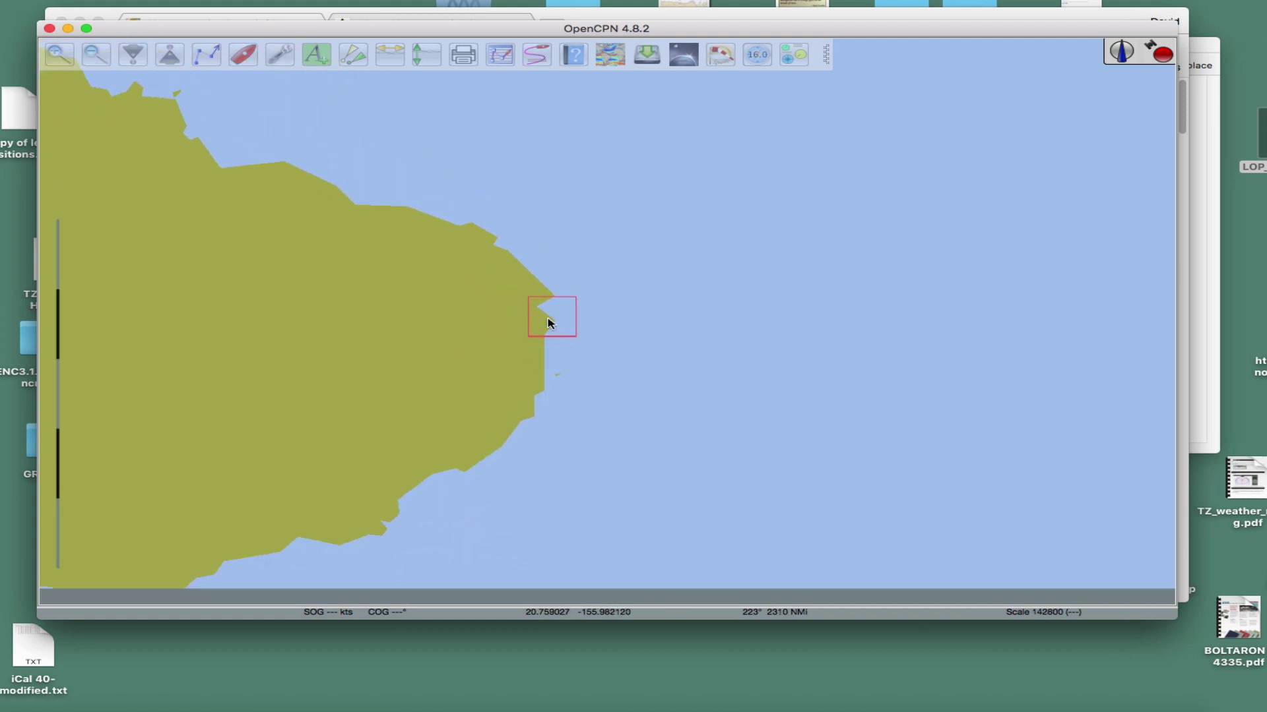
{"action": "scroll", "coordinate": [547, 347], "scroll_direction": "up", "scroll_amount": 2}
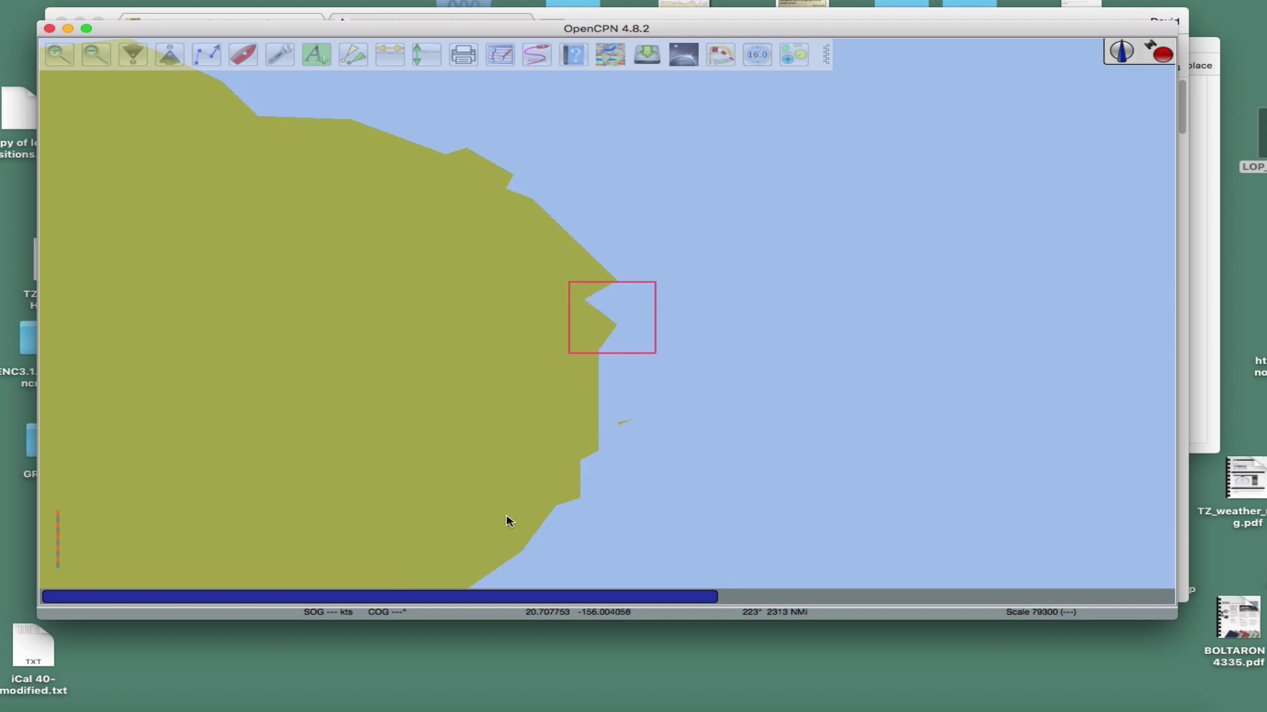
Check the outlined chart's file, scale and projection, and move in until the chart image is drawn
{"action": "mouse_move", "coordinate": [517, 599]}
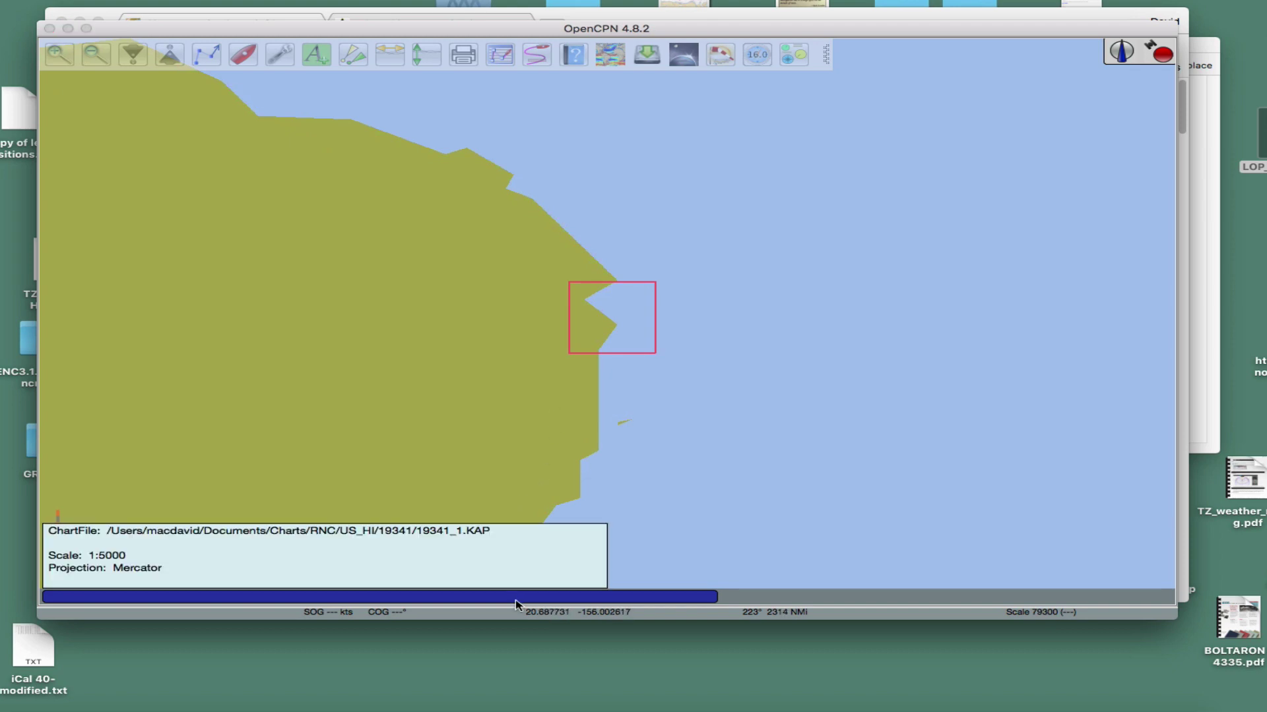
{"action": "left_click_drag", "start_coordinate": [379, 376], "coordinate": [455, 365]}
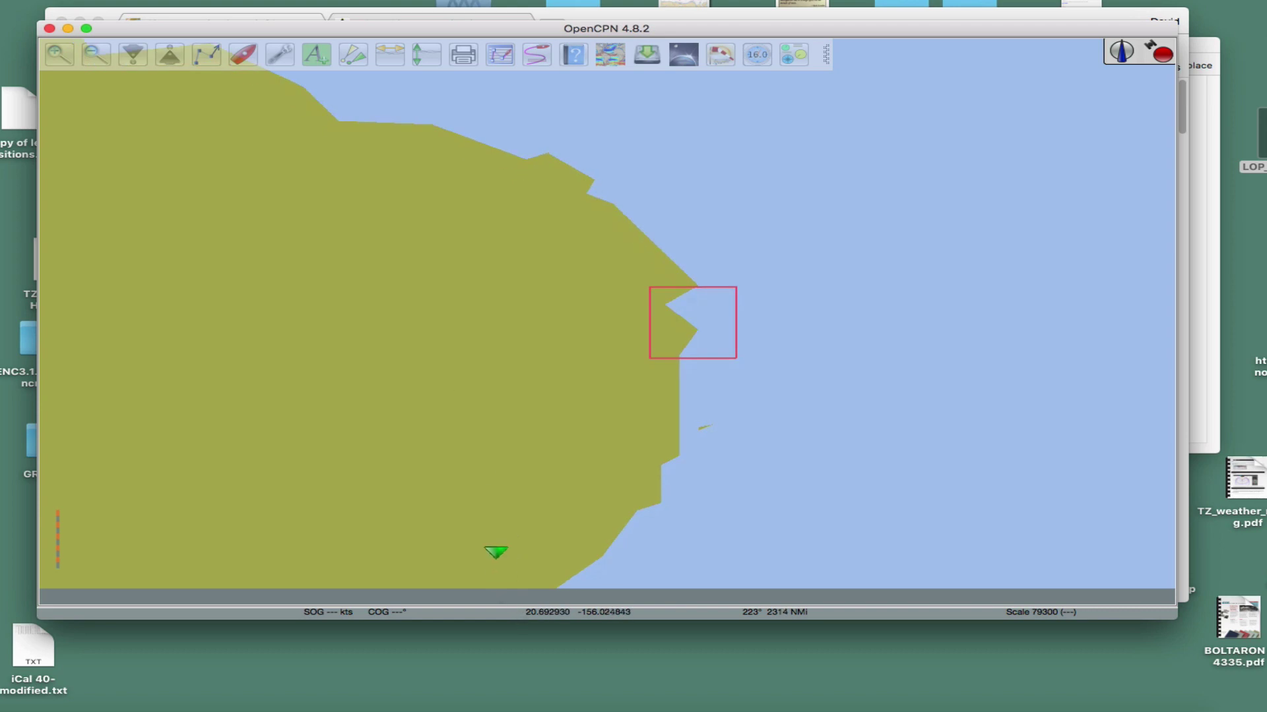
{"action": "scroll", "coordinate": [627, 430], "scroll_direction": "up", "scroll_amount": 1}
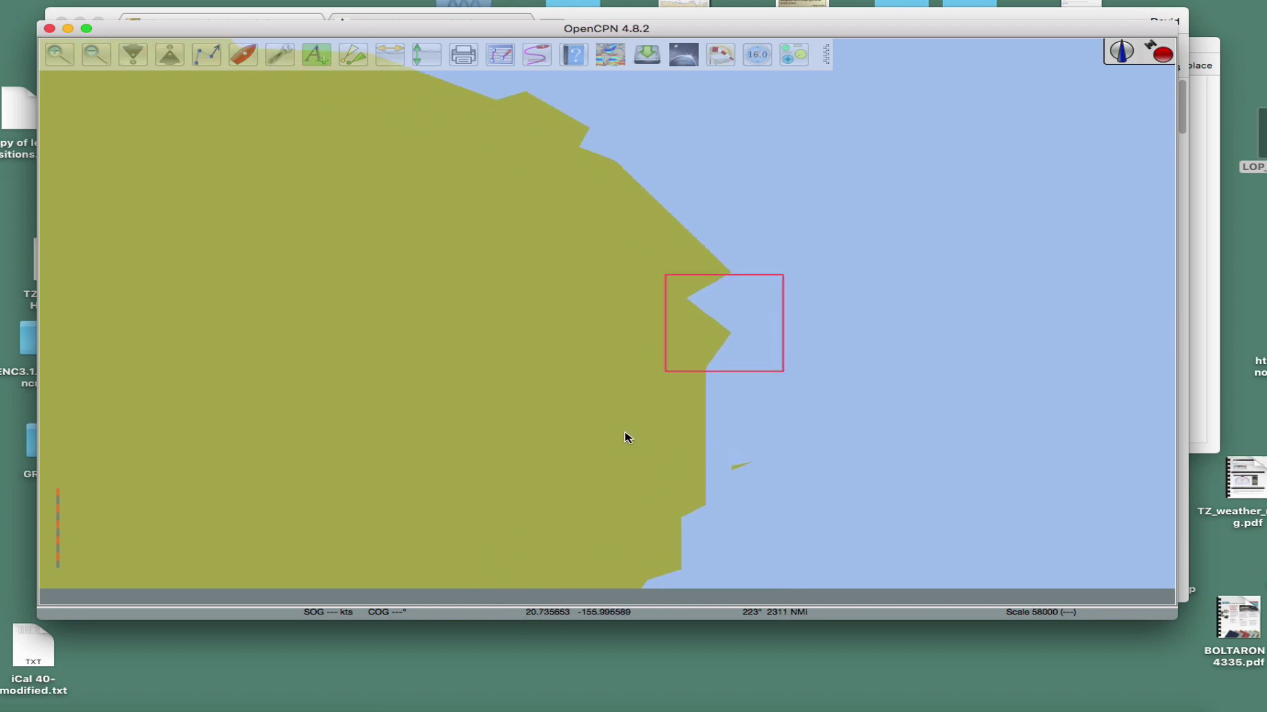
{"action": "left_click_drag", "start_coordinate": [630, 410], "coordinate": [396, 412]}
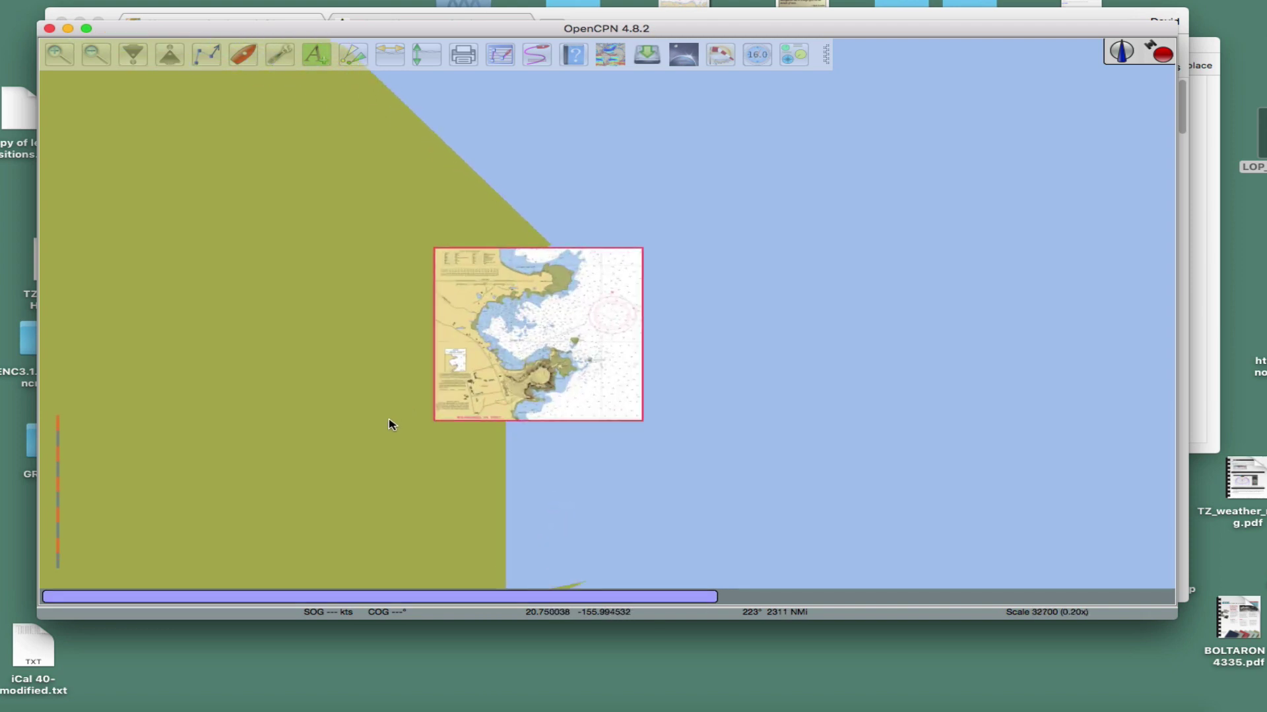
Compare a wide view of the Hana Bay chart outline with a close view that draws the chart itself
{"action": "key", "text": "minus"}
{"action": "key", "text": "minus"}
{"action": "key", "text": "minus"}
{"action": "key", "text": "minus"}
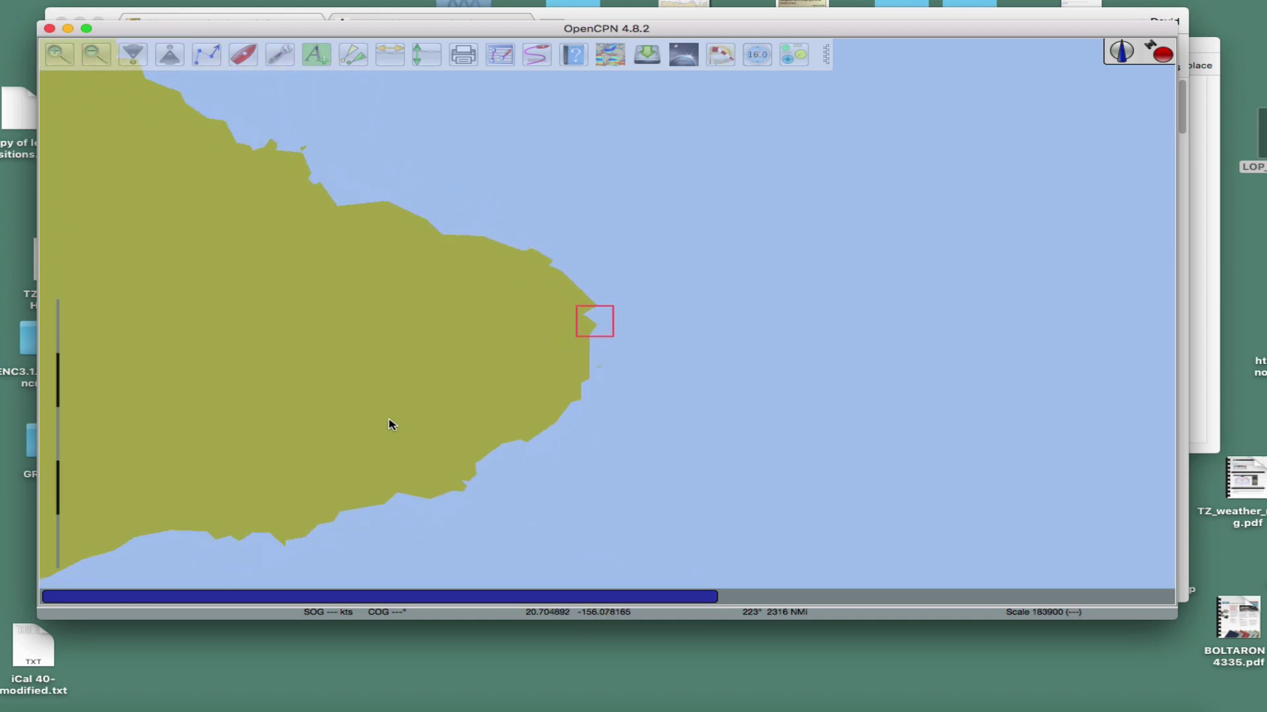
{"action": "key", "text": "plus"}
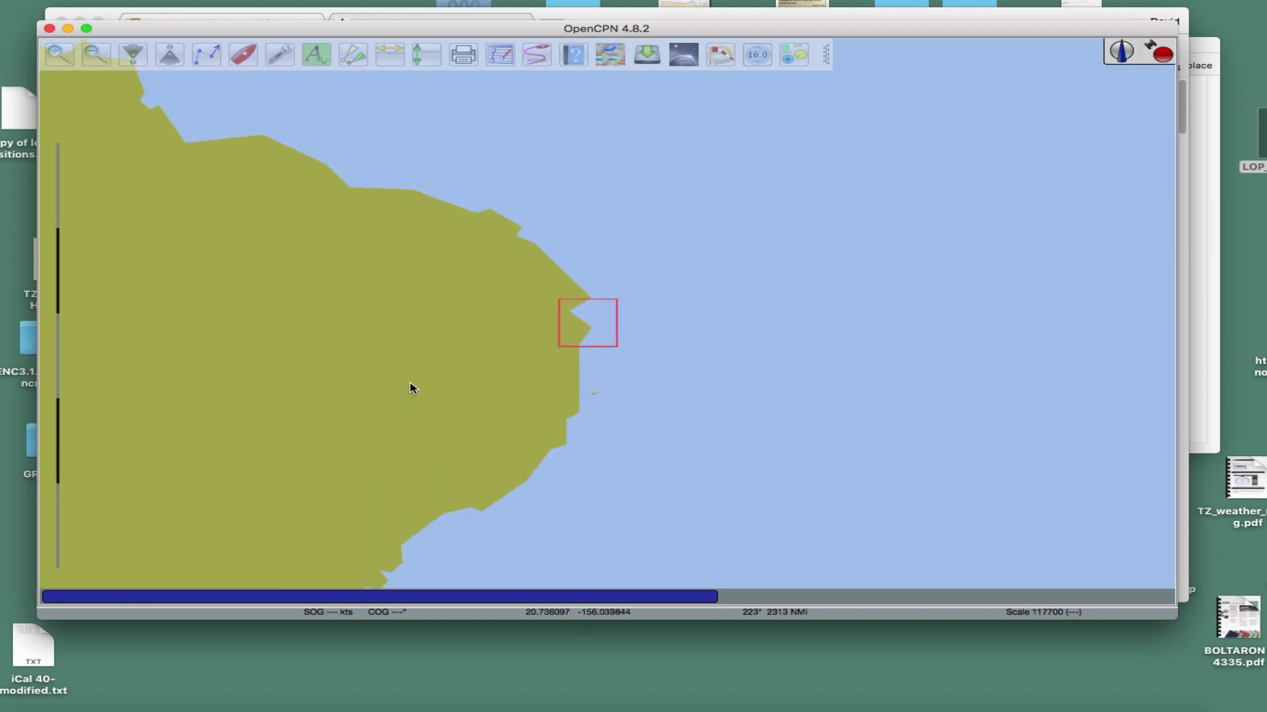
{"action": "key", "text": "plus"}
{"action": "key", "text": "plus"}
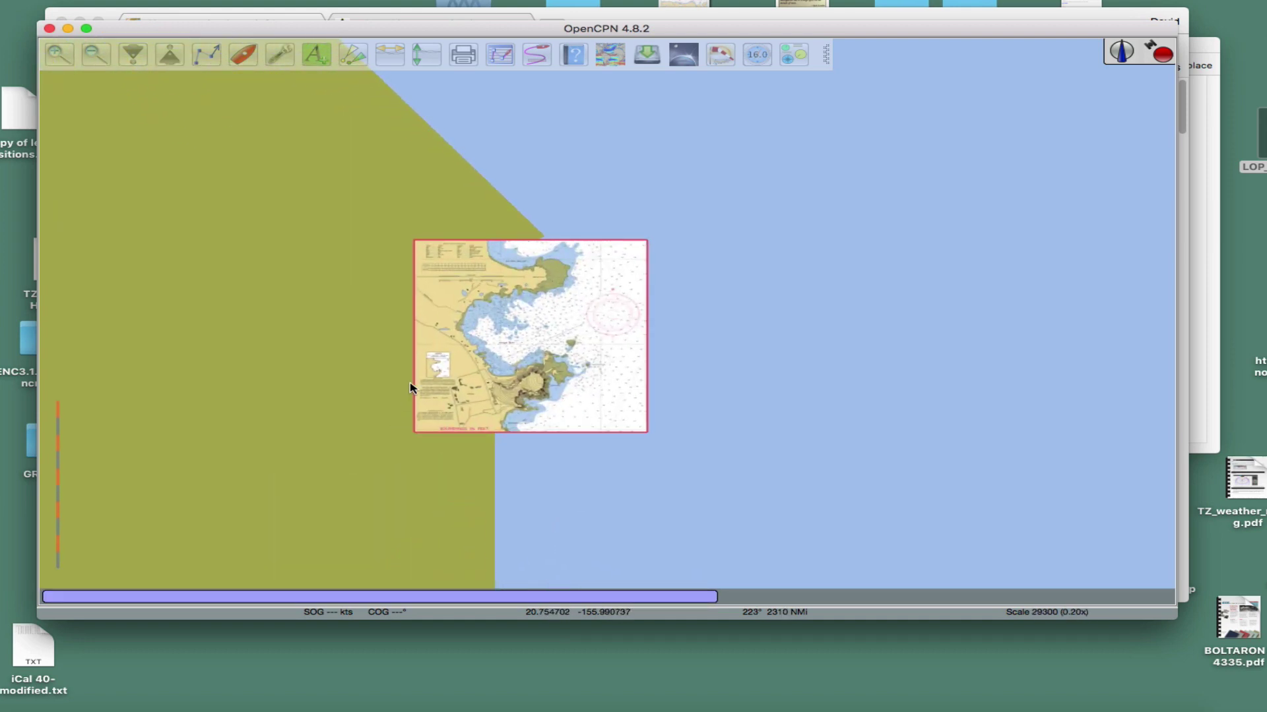
{"action": "key", "text": "plus"}
Center the Hana Bay chart in the view and inspect its entry in the chart bar
{"action": "left_click_drag", "start_coordinate": [410, 387], "coordinate": [679, 399]}
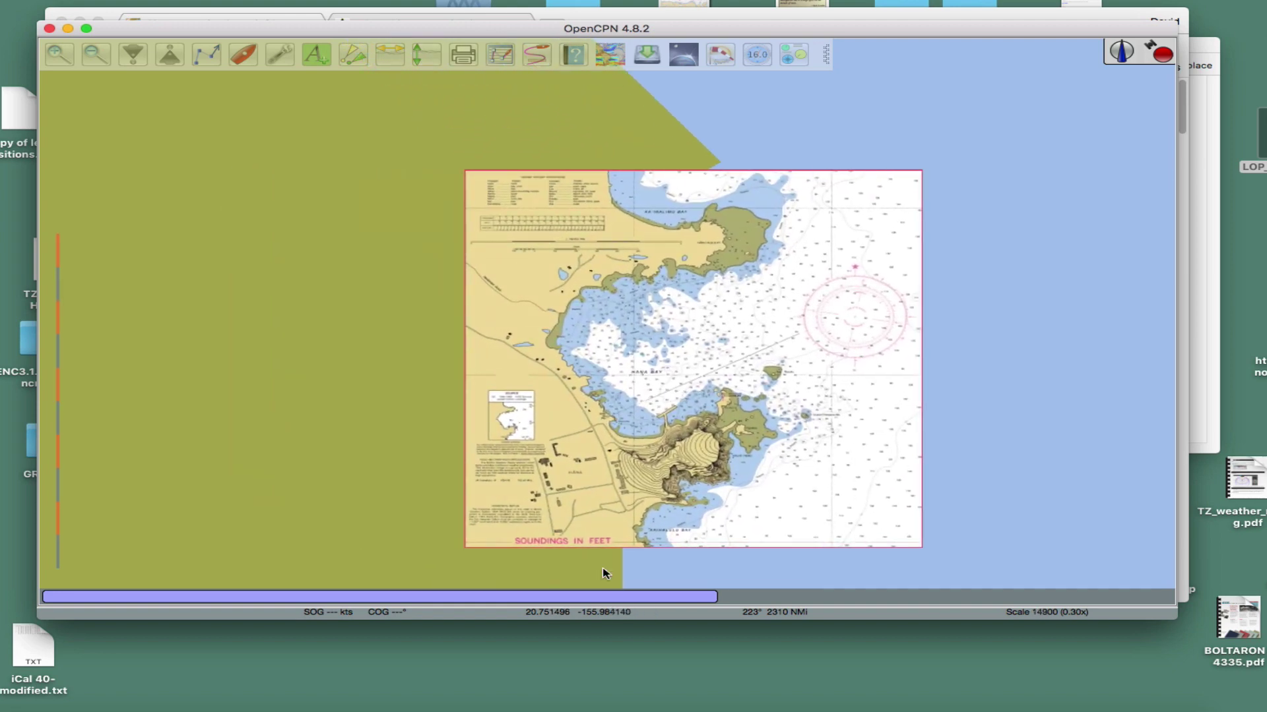
{"action": "mouse_move", "coordinate": [573, 597]}
{"action": "left_click", "coordinate": [645, 465]}
{"action": "mouse_move", "coordinate": [587, 604]}
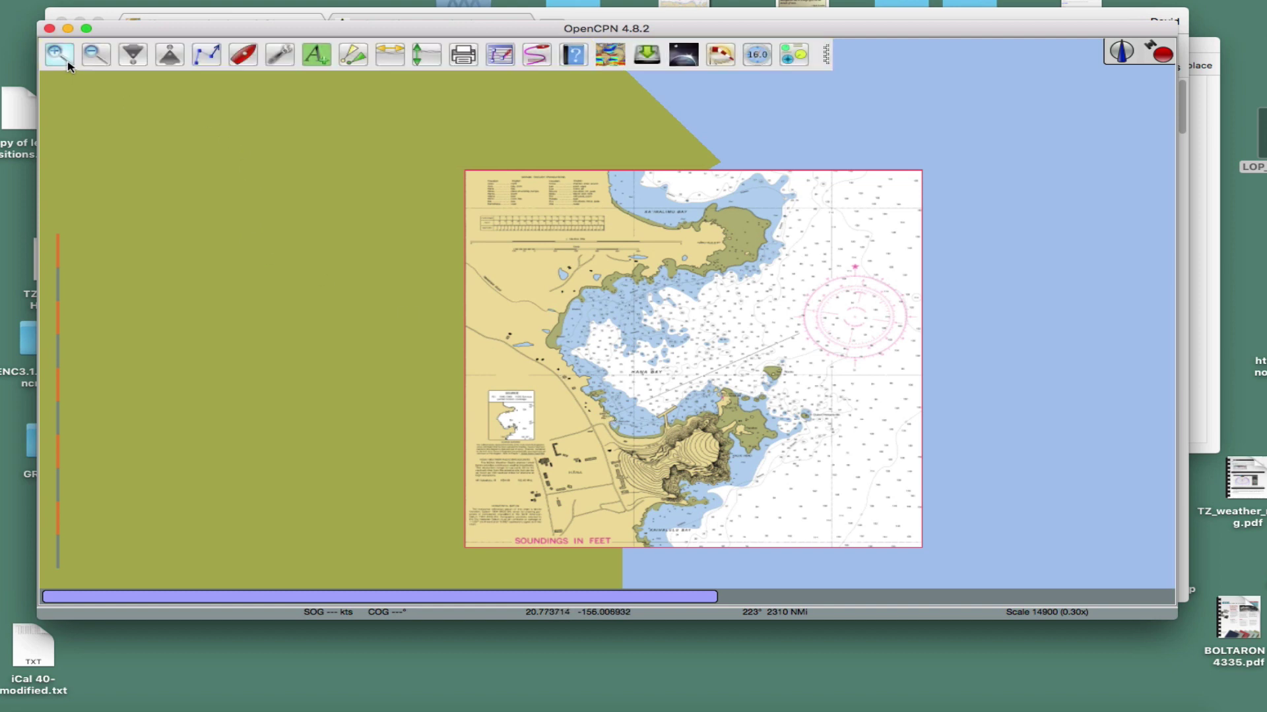
Turn off Enable Chart Quilting in the general display settings and accept the options
{"action": "left_click", "coordinate": [279, 54]}
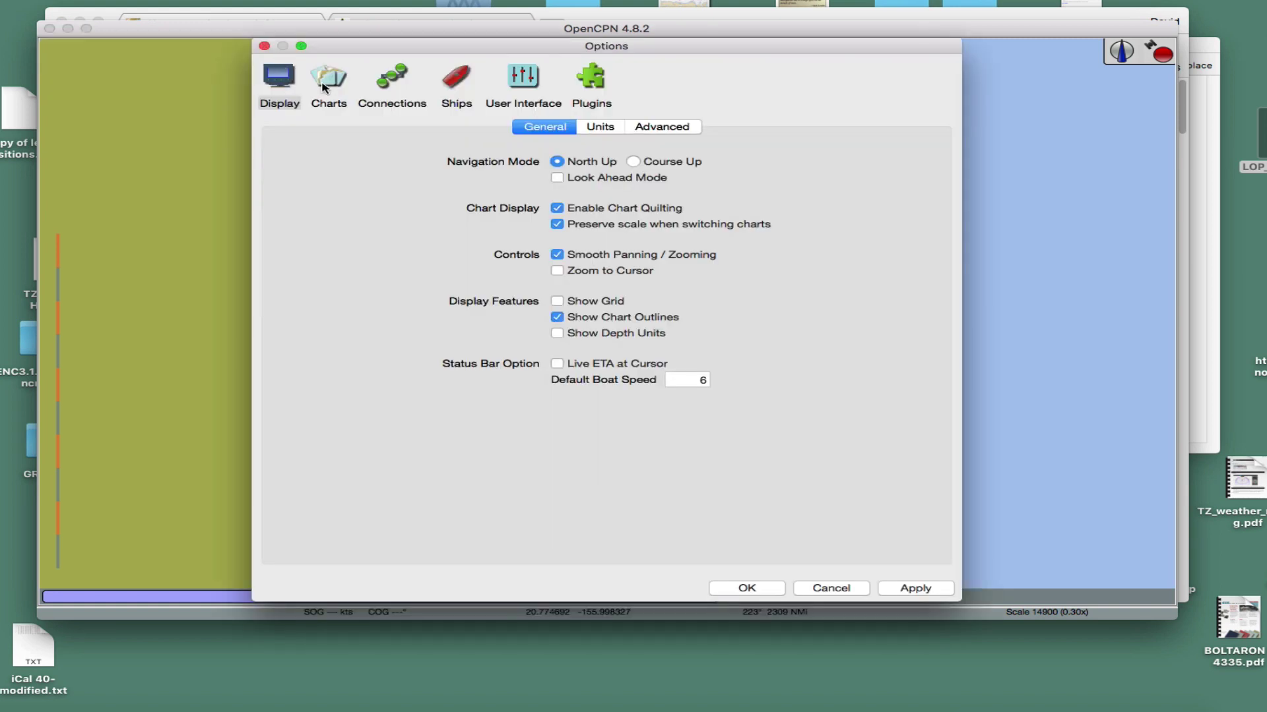
{"action": "left_click", "coordinate": [291, 89]}
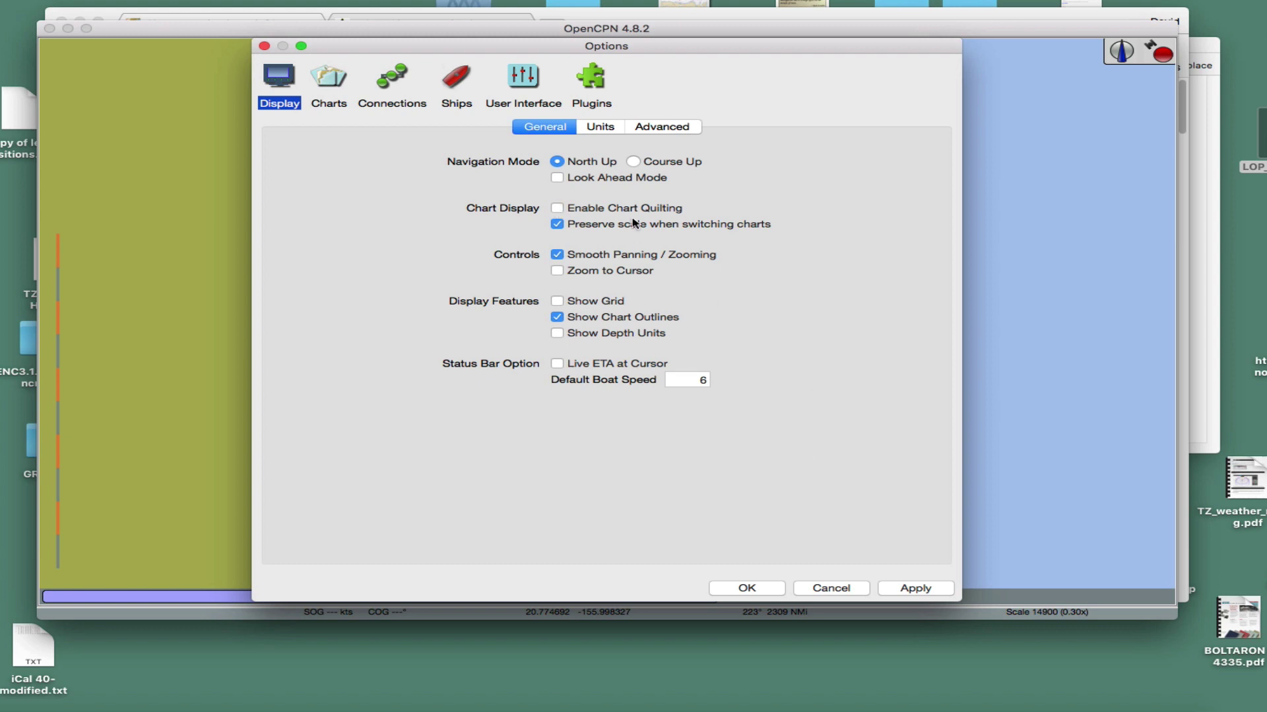
{"action": "left_click", "coordinate": [752, 592]}
Examine the whole unquilted Hana Bay chart, including its title block, margins and bay details, at several scales
{"action": "mouse_move", "coordinate": [551, 601]}
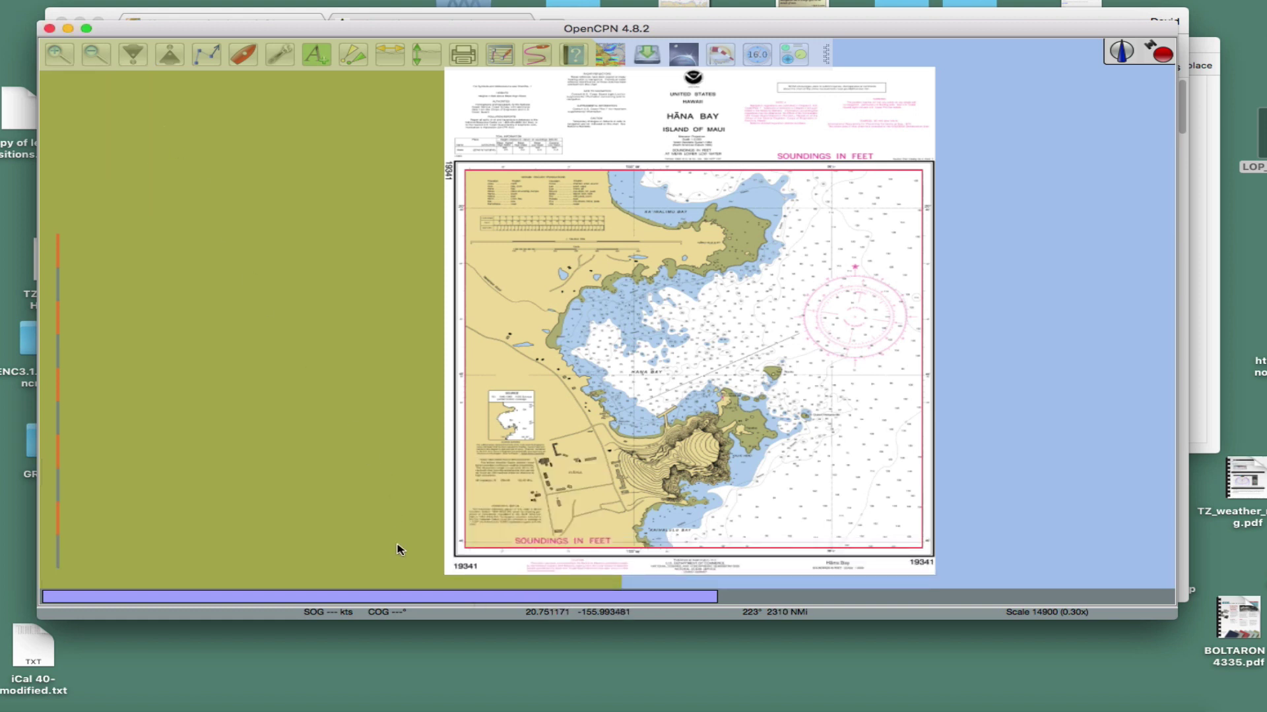
{"action": "mouse_move", "coordinate": [405, 607]}
{"action": "scroll", "coordinate": [639, 317], "scroll_direction": "up", "scroll_amount": 2}
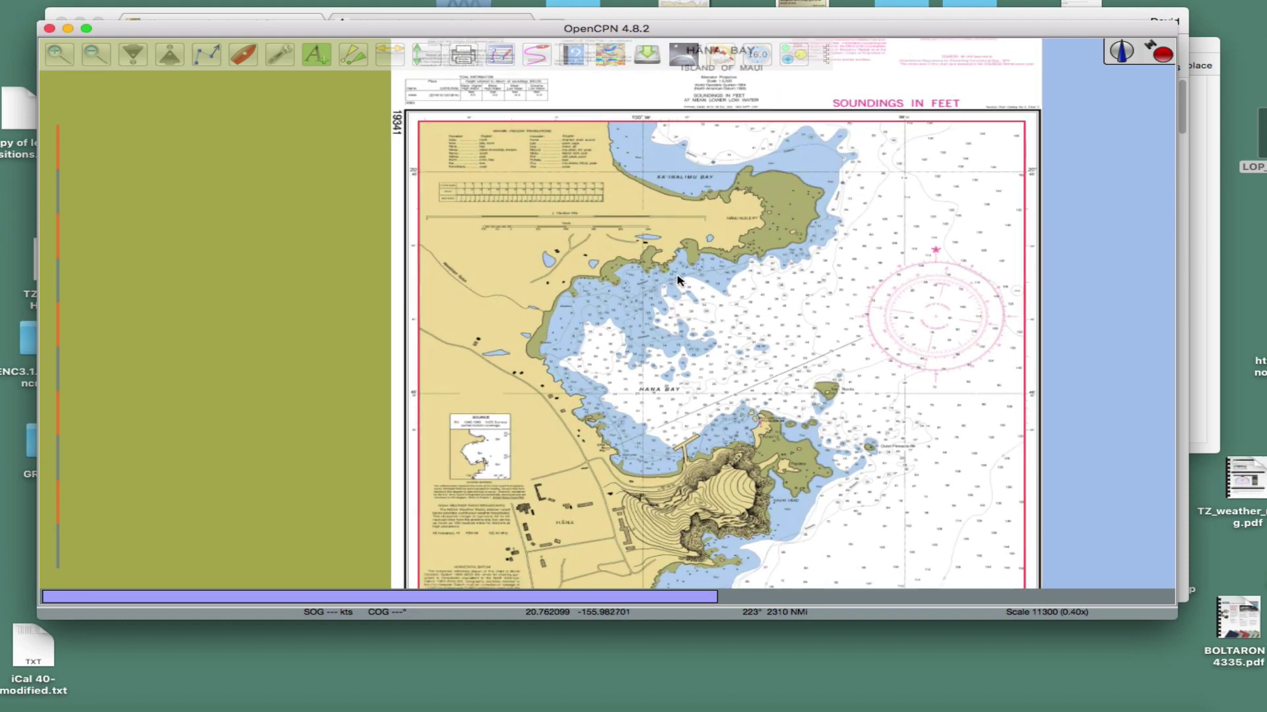
{"action": "scroll", "coordinate": [693, 251], "scroll_direction": "up", "scroll_amount": 3}
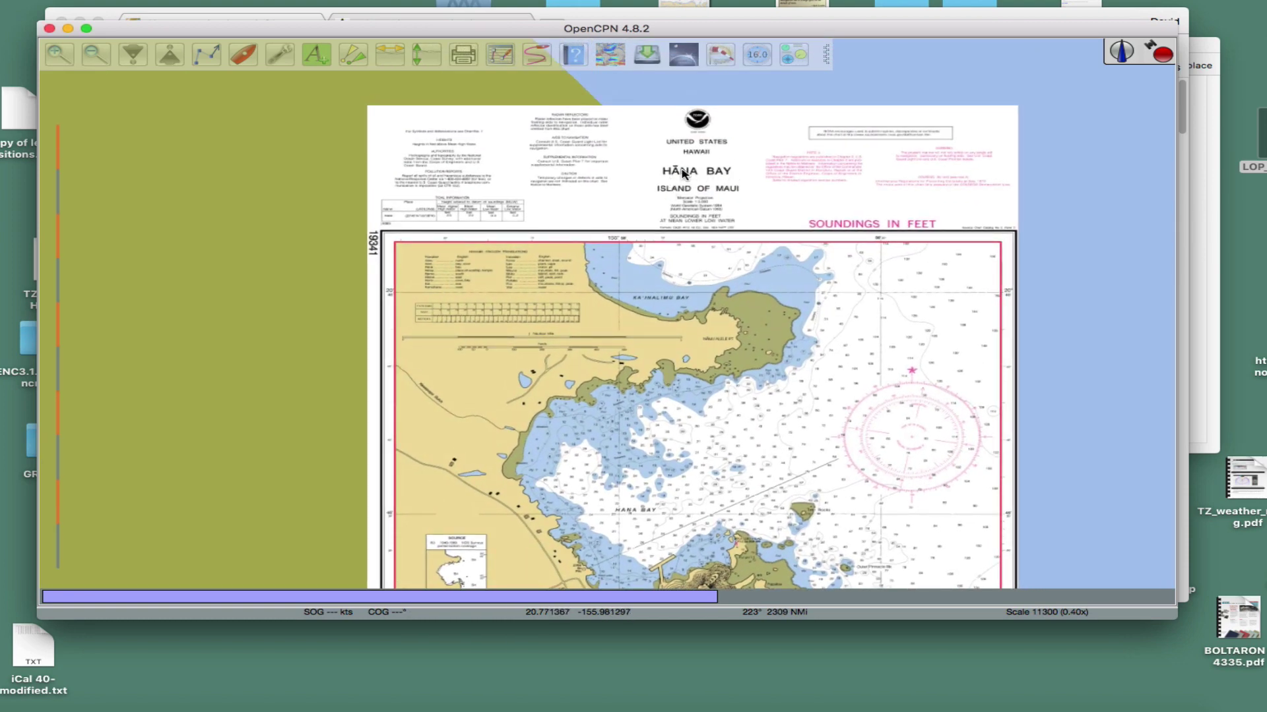
{"action": "scroll", "coordinate": [677, 175], "scroll_direction": "up", "scroll_amount": 2}
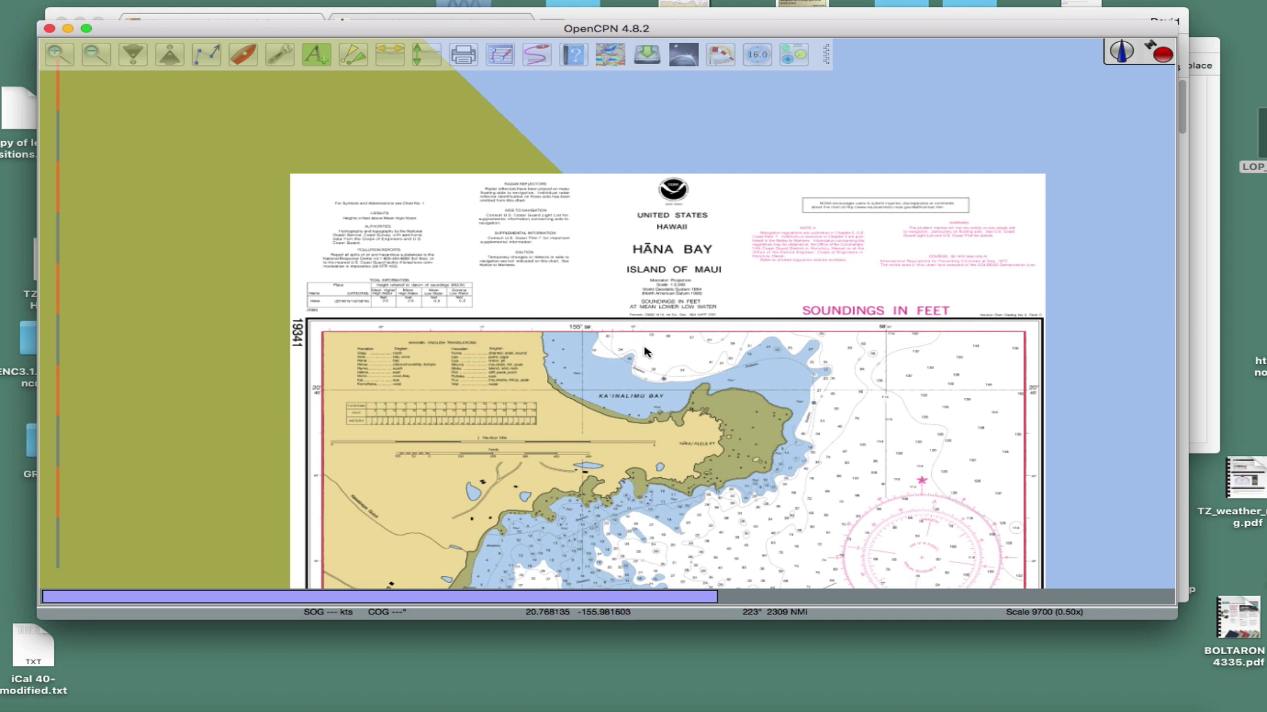
{"action": "scroll", "coordinate": [644, 356], "scroll_direction": "down", "scroll_amount": 3}
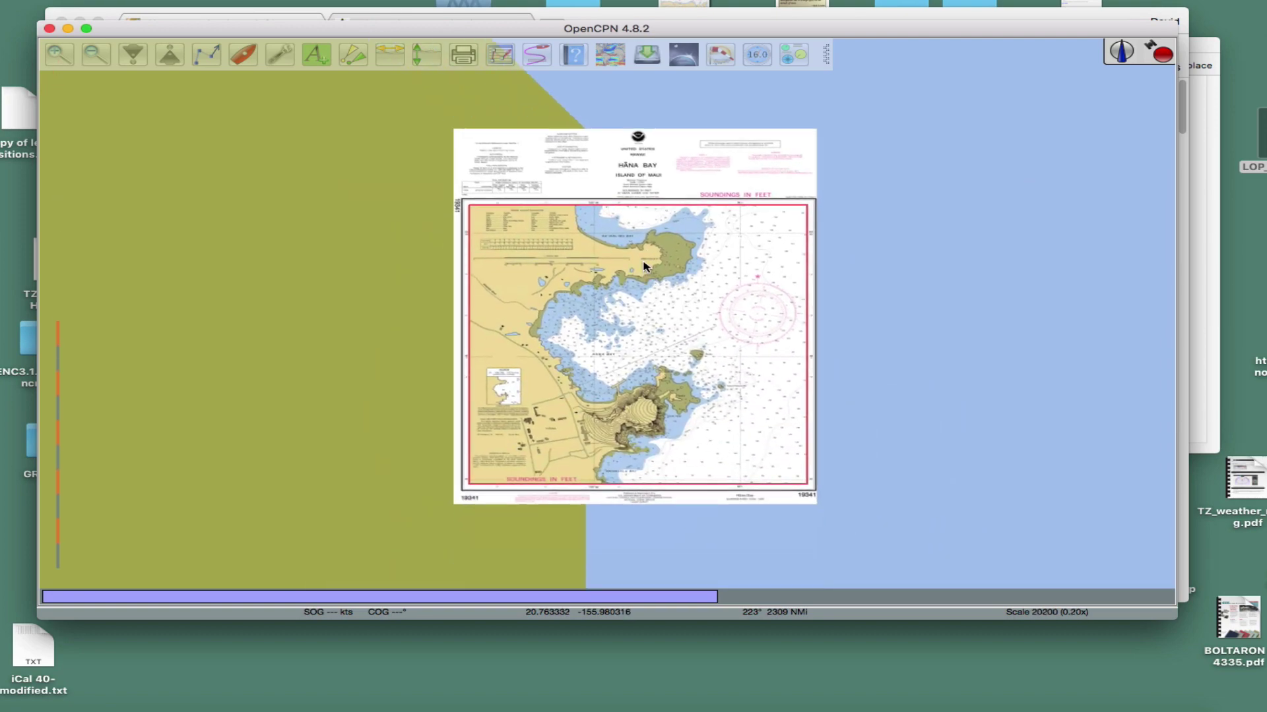
{"action": "scroll", "coordinate": [594, 337], "scroll_direction": "up", "scroll_amount": 2}
{"action": "scroll", "coordinate": [594, 340], "scroll_direction": "up", "scroll_amount": 2}
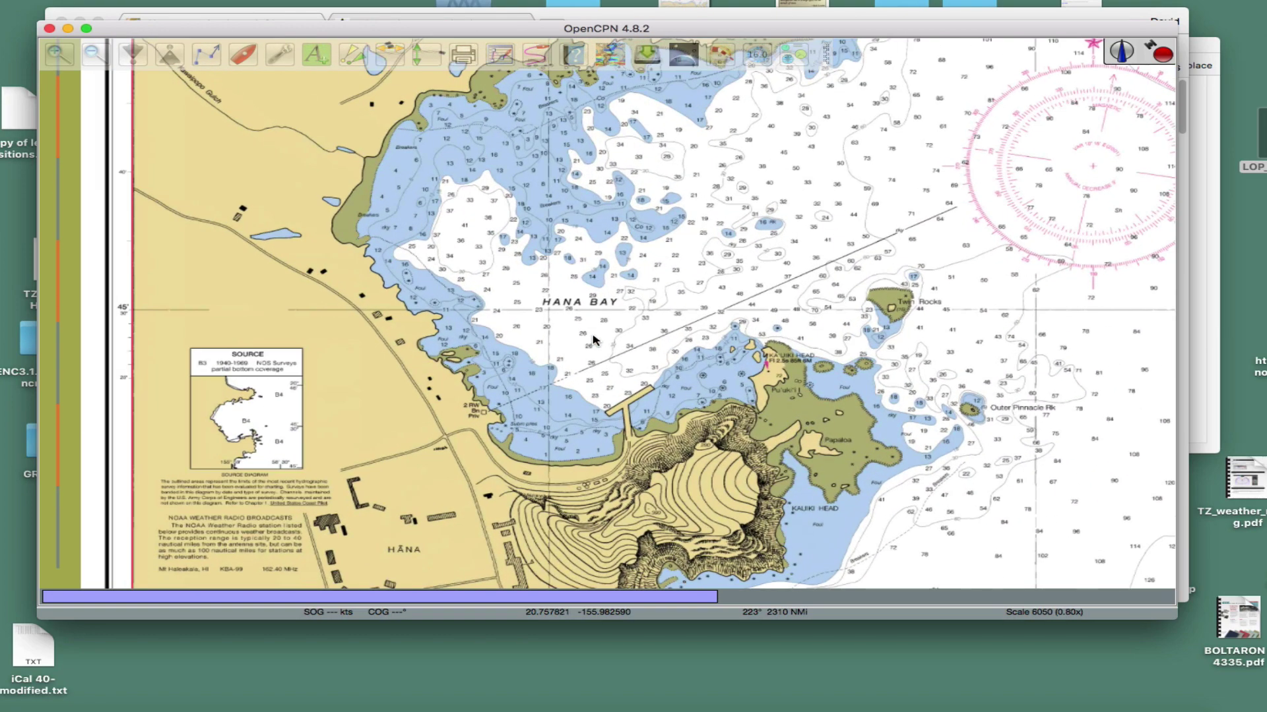
{"action": "scroll", "coordinate": [593, 339], "scroll_direction": "down", "scroll_amount": 3}
{"action": "scroll", "coordinate": [593, 340], "scroll_direction": "down", "scroll_amount": 1}
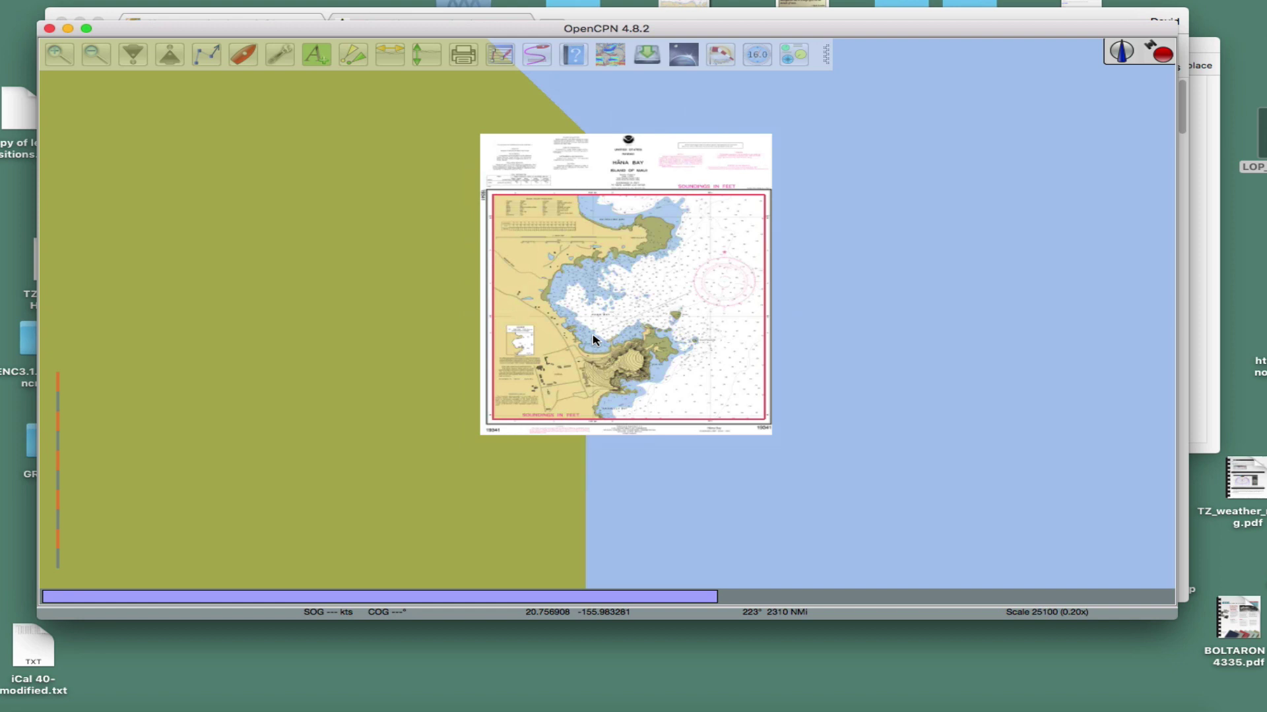
{"action": "left_click_drag", "start_coordinate": [118, 77], "coordinate": [441, 229]}
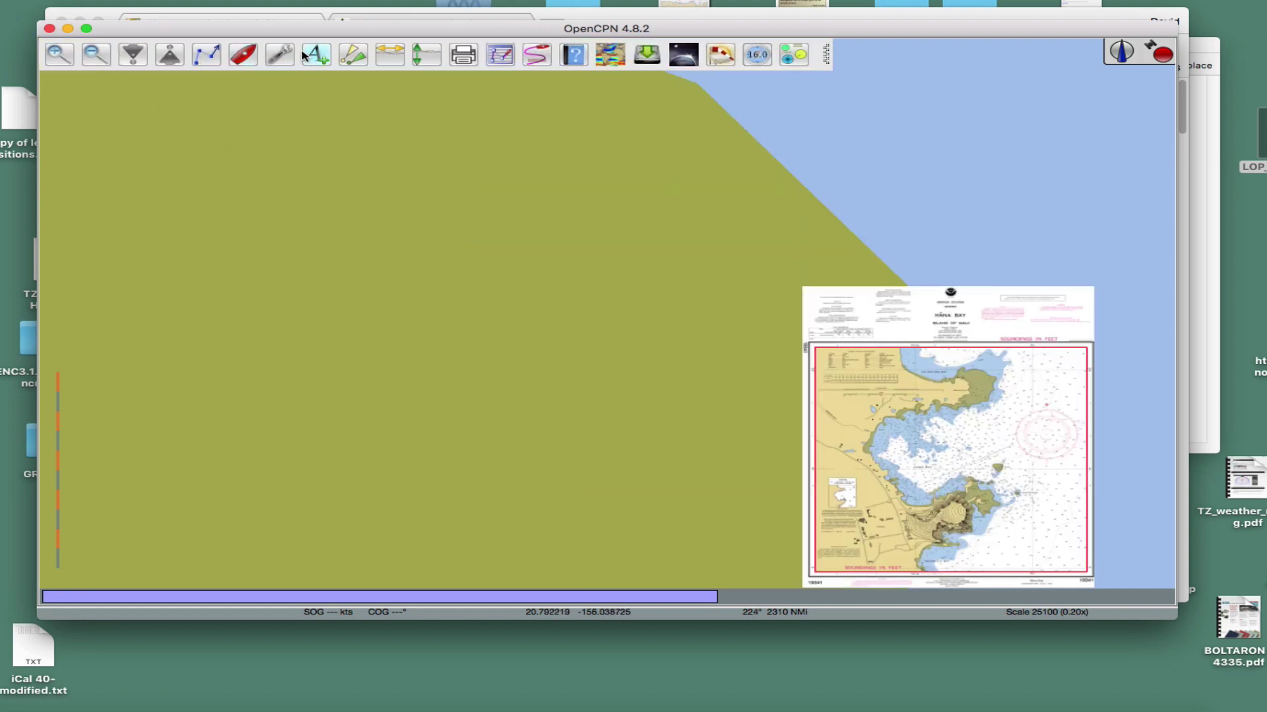
Update RNC Product Catalog HI in the Chart Downloader and review the status of its listed charts
{"action": "left_click", "coordinate": [285, 55]}
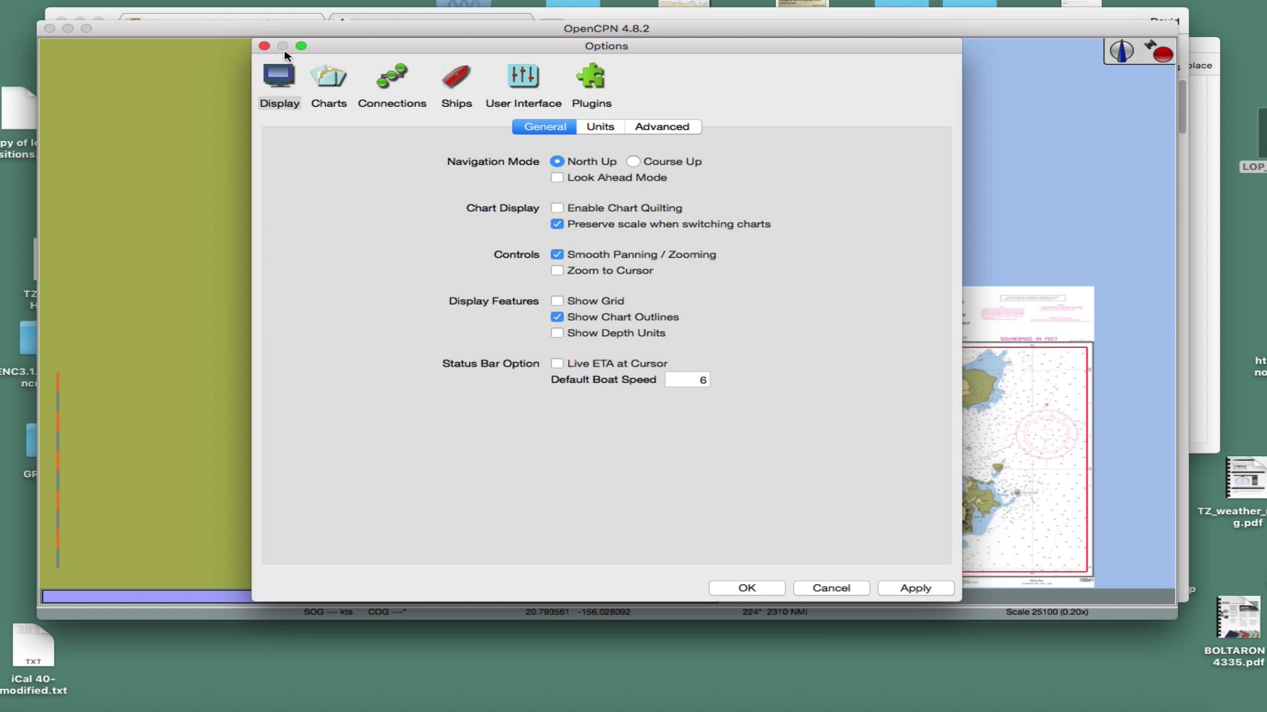
{"action": "left_click", "coordinate": [337, 80]}
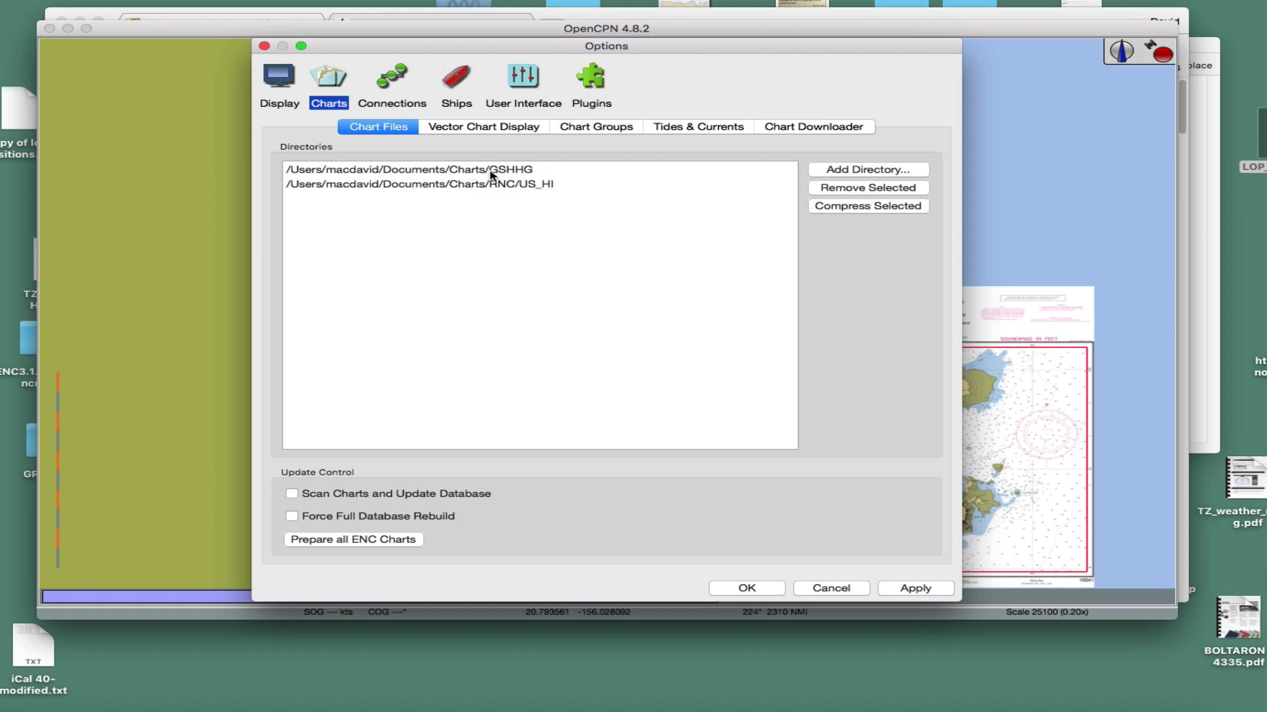
{"action": "left_click", "coordinate": [812, 129]}
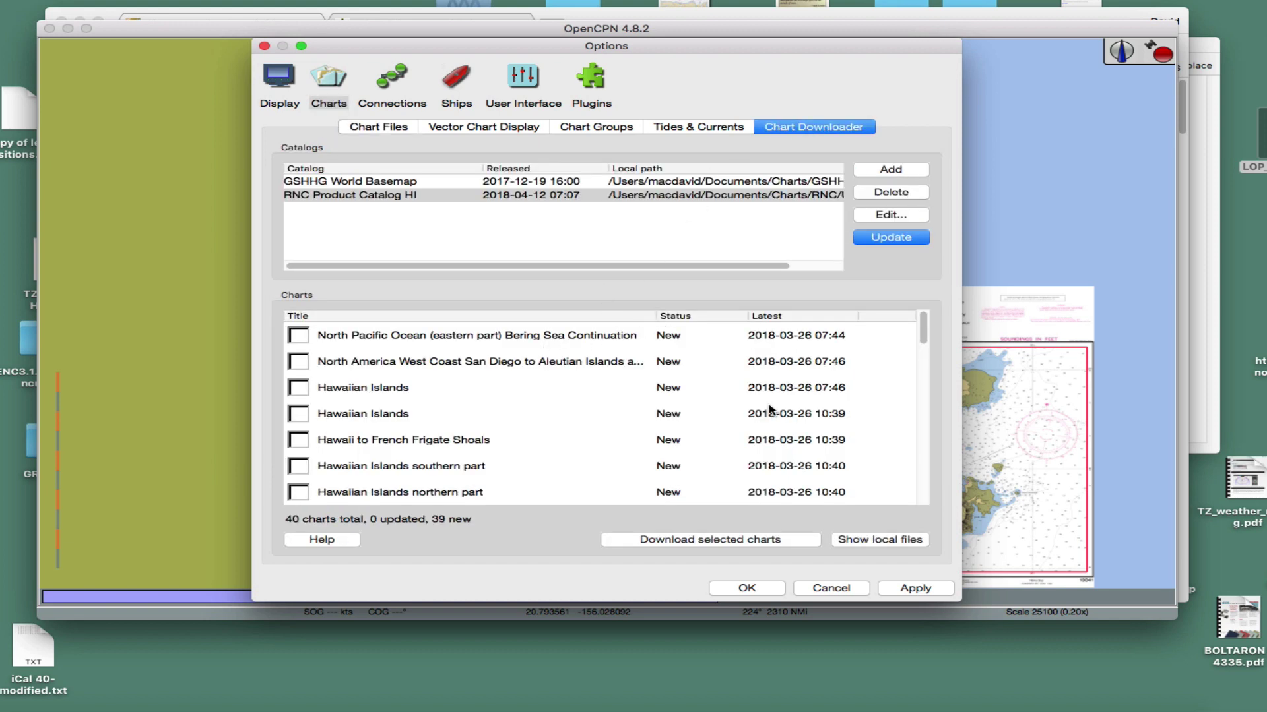
{"action": "left_click", "coordinate": [891, 239]}
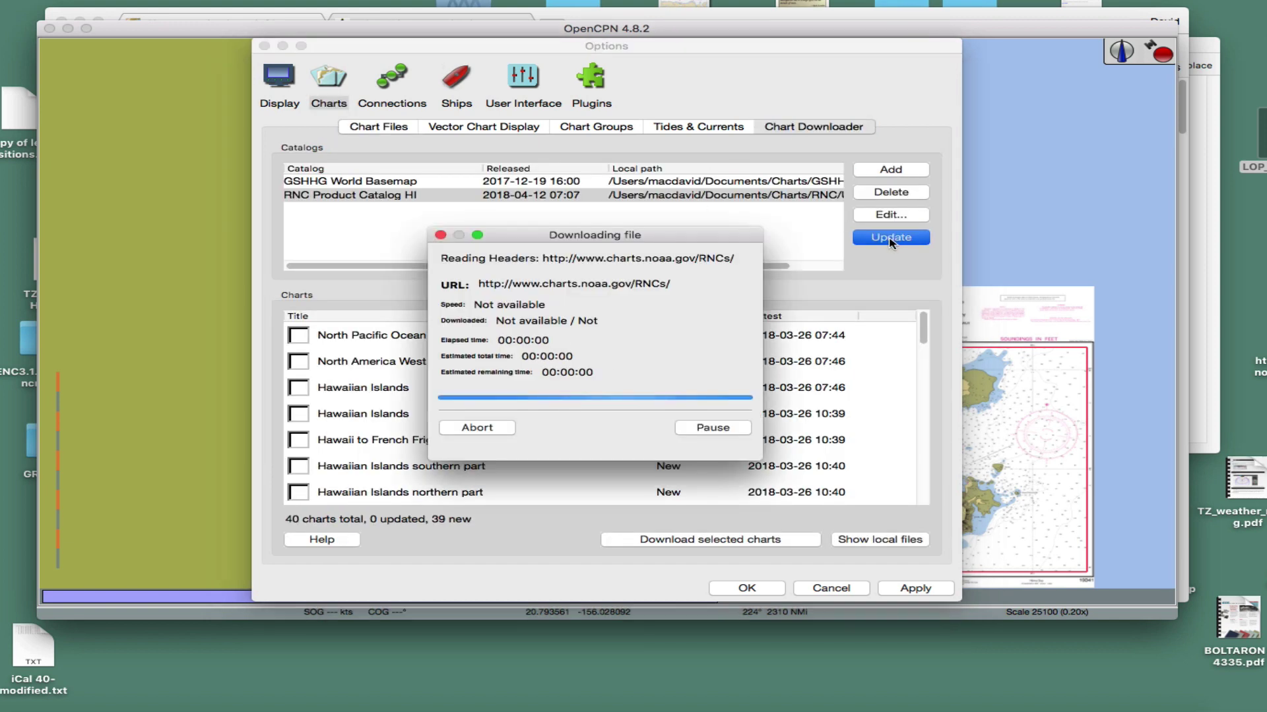
{"action": "scroll", "coordinate": [574, 455], "scroll_direction": "down", "scroll_amount": 15}
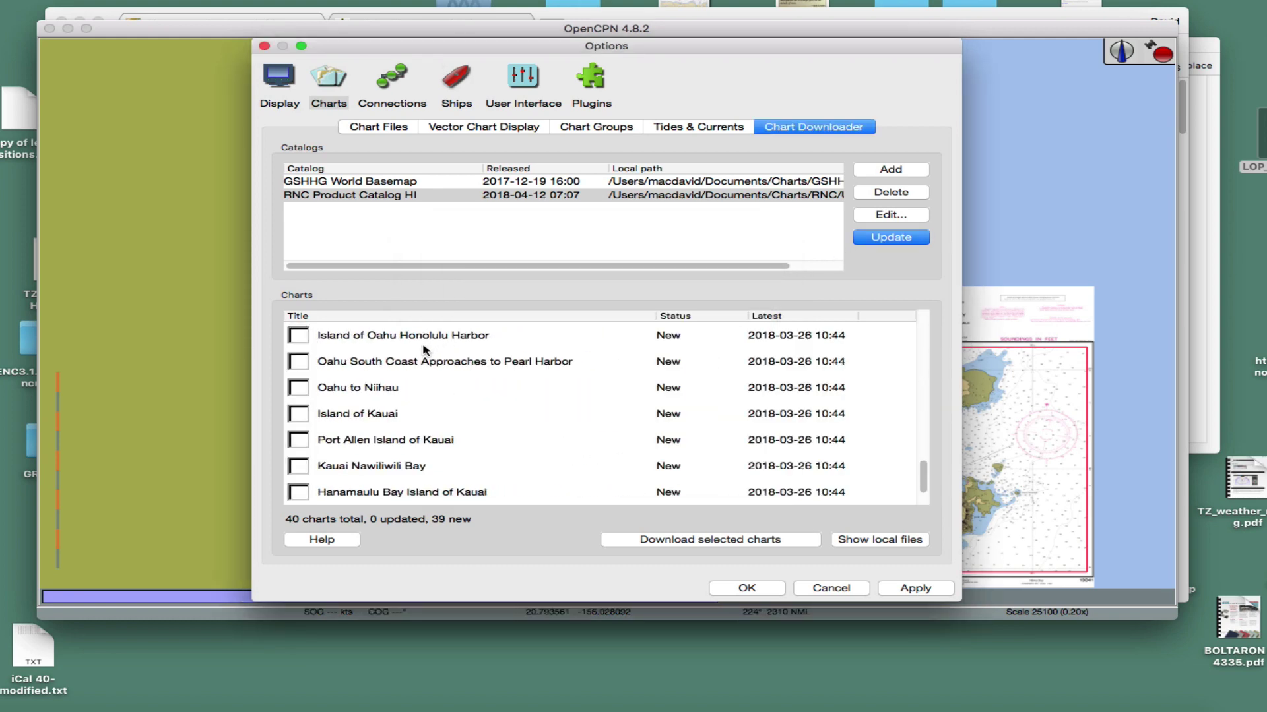
{"action": "scroll", "coordinate": [366, 461], "scroll_direction": "up", "scroll_amount": 5}
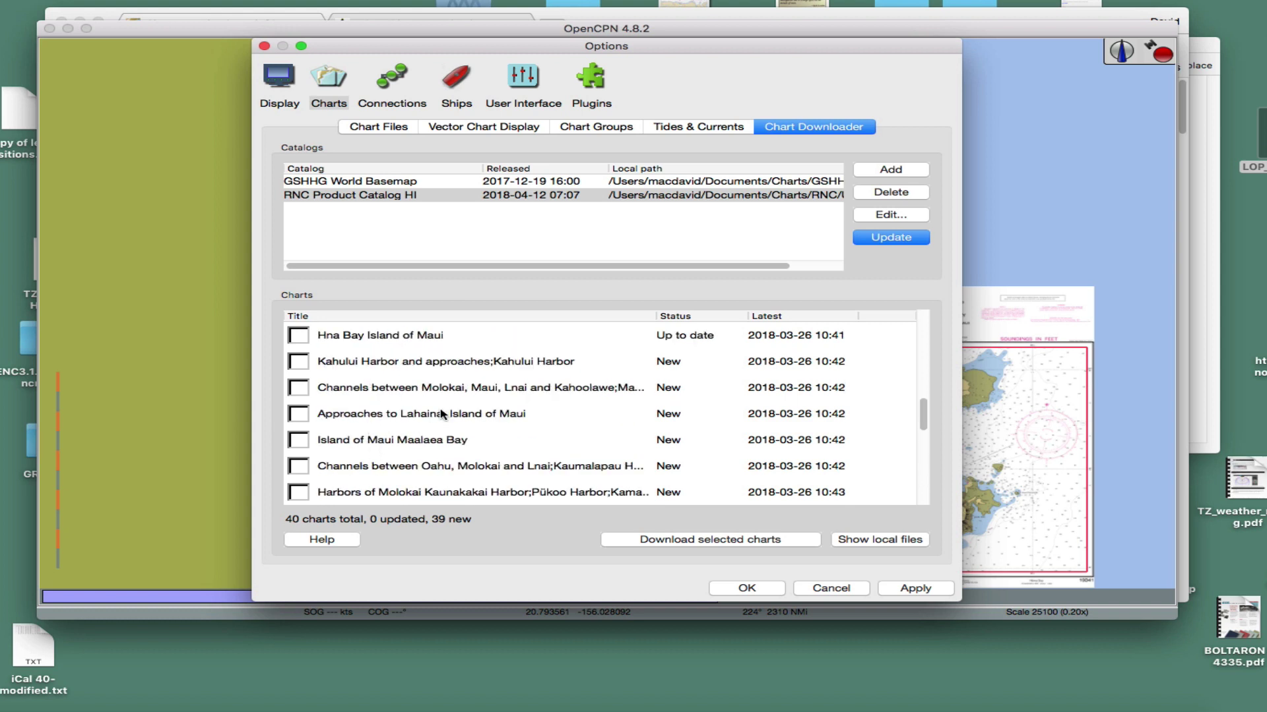
Review the titles, statuses and latest dates of the remaining charts listed in RNC Product Catalog HI
{"action": "scroll", "coordinate": [415, 426], "scroll_direction": "down", "scroll_amount": 6}
{"action": "scroll", "coordinate": [420, 428], "scroll_direction": "down", "scroll_amount": 2}
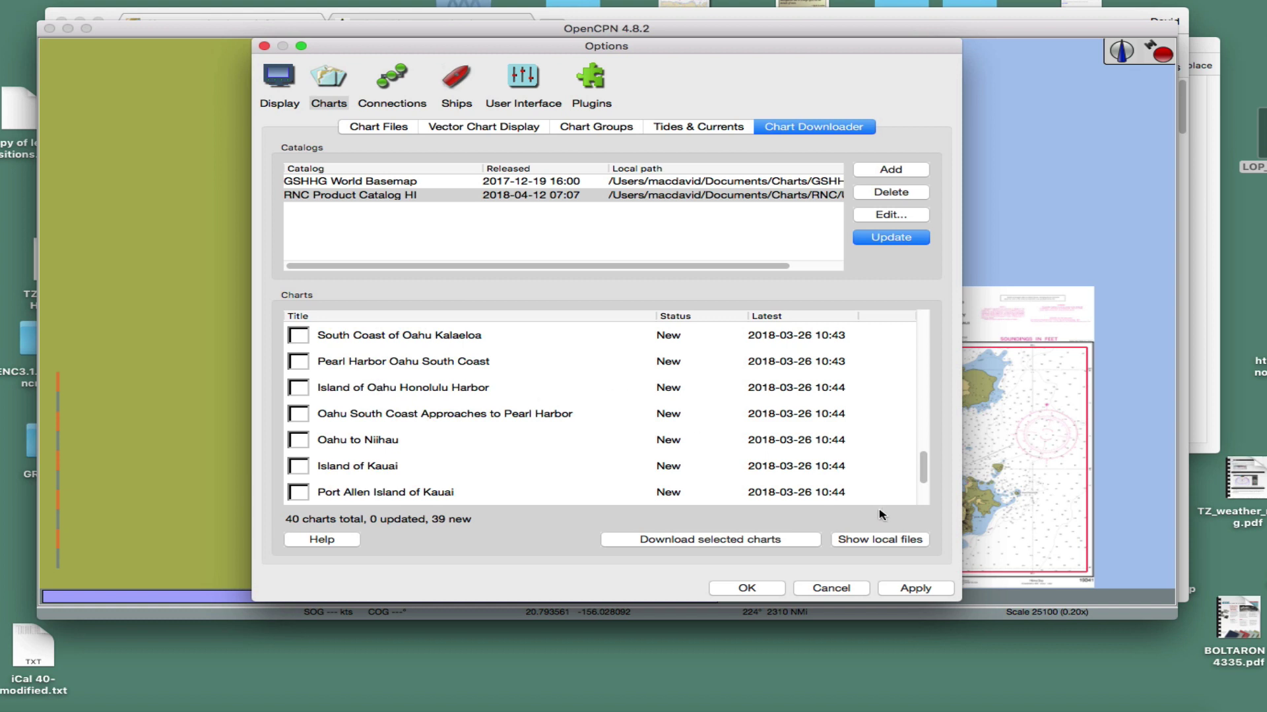
{"action": "mouse_move", "coordinate": [961, 605]}
{"action": "left_mouse_down"}
{"action": "mouse_move", "coordinate": [1191, 597]}
{"action": "mouse_move", "coordinate": [967, 599]}
{"action": "left_mouse_up"}
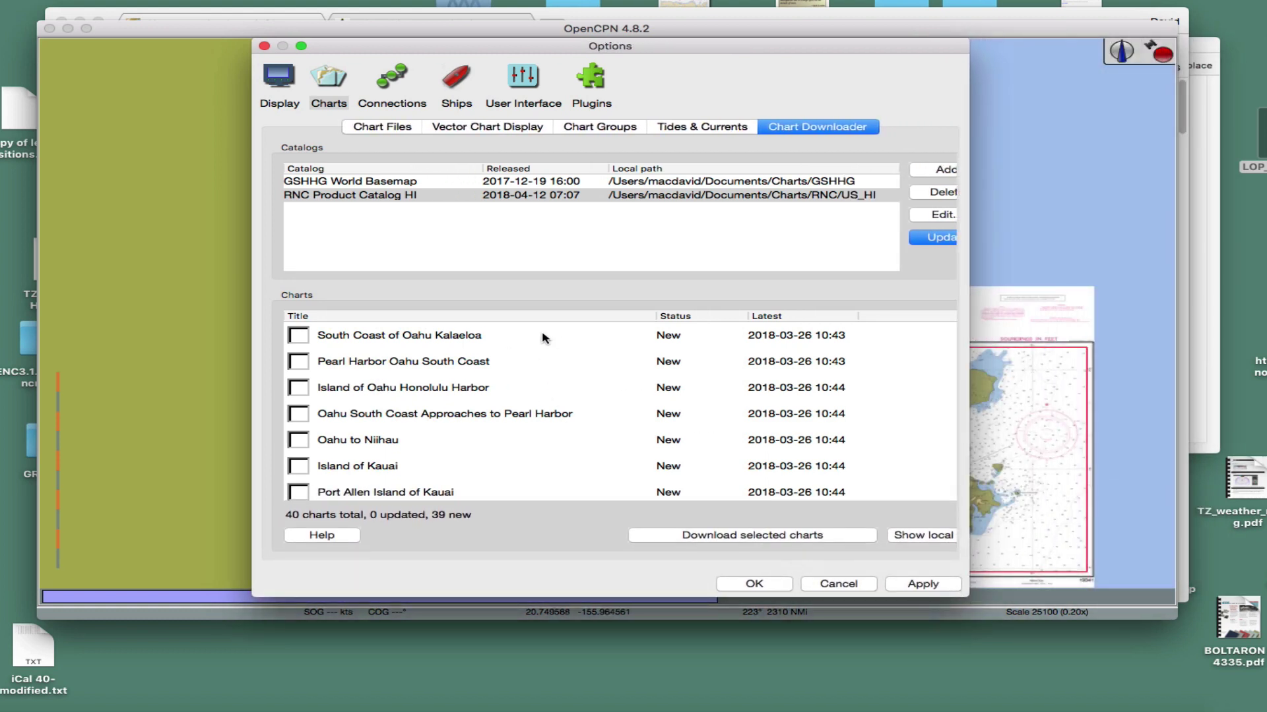
{"action": "scroll", "coordinate": [517, 432], "scroll_direction": "down", "scroll_amount": 2}
{"action": "scroll", "coordinate": [516, 432], "scroll_direction": "down", "scroll_amount": 1}
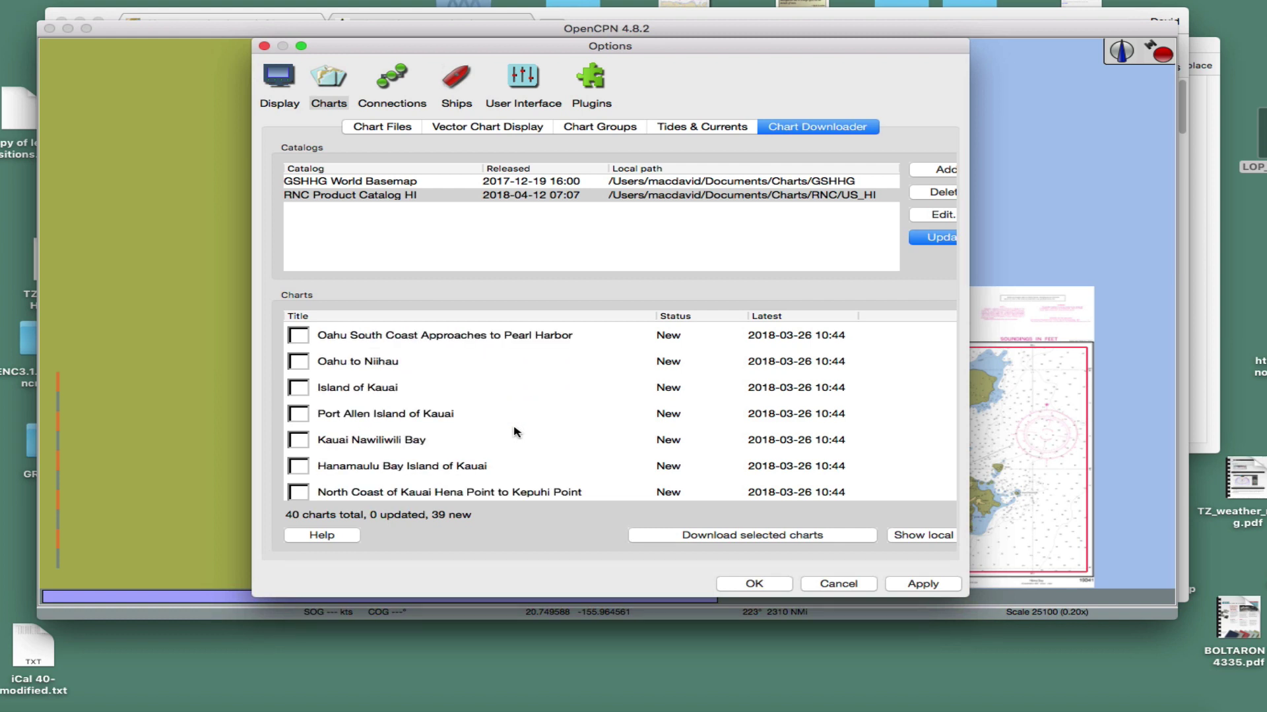
{"action": "scroll", "coordinate": [516, 432], "scroll_direction": "down", "scroll_amount": 2}
{"action": "scroll", "coordinate": [517, 432], "scroll_direction": "up", "scroll_amount": 11}
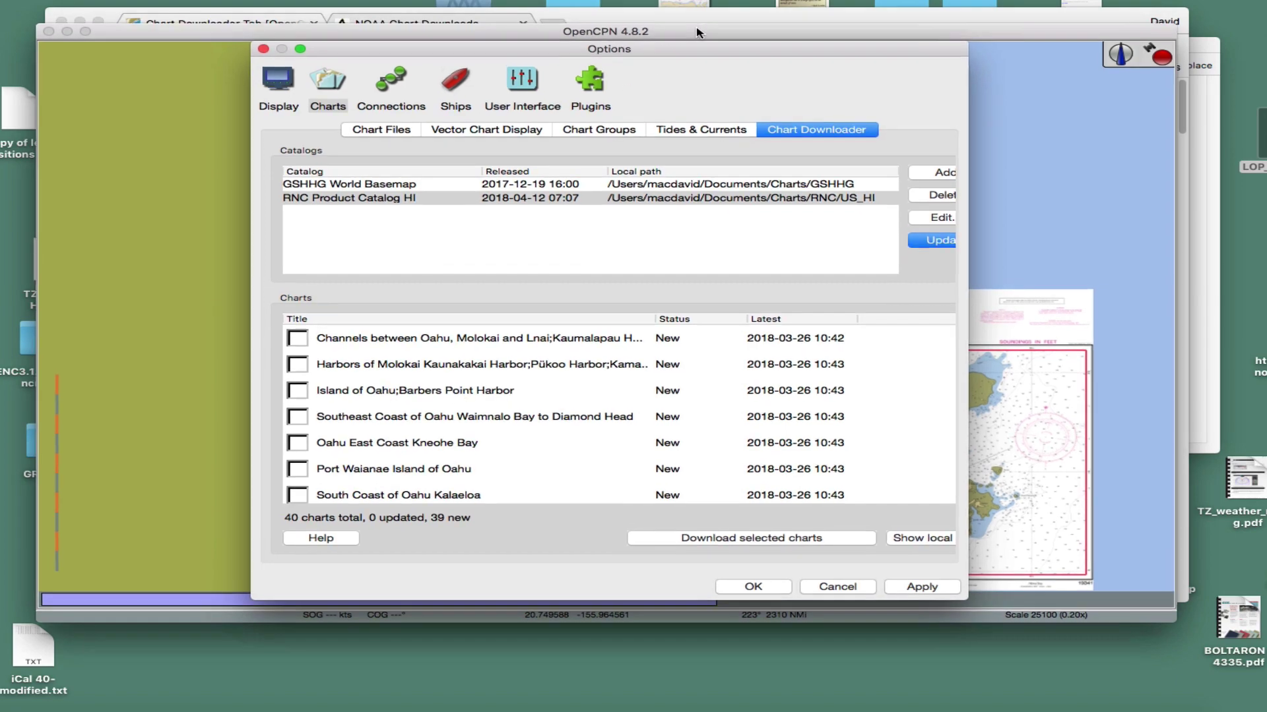
Switch to the browser's NOAA Chart Downloads page, review its links and open the Interactive chart viewer
{"action": "left_click_drag", "start_coordinate": [688, 29], "coordinate": [719, 46]}
{"action": "left_click", "coordinate": [429, 25]}
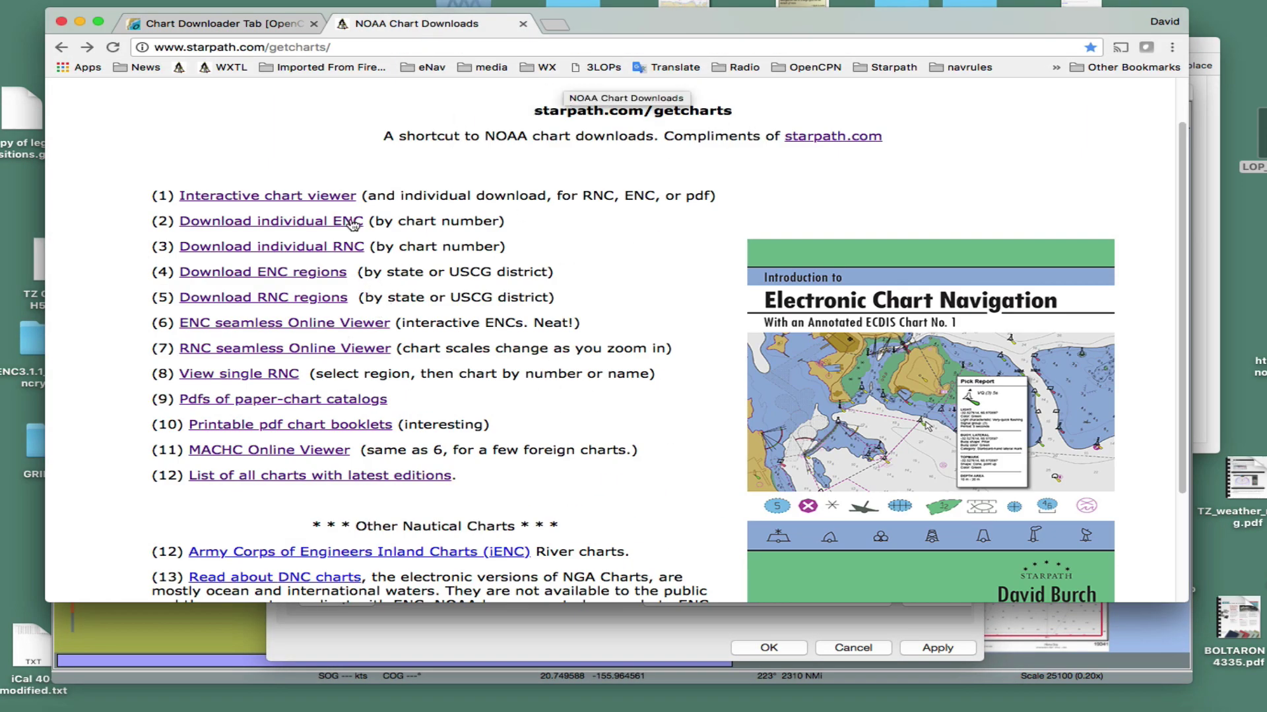
{"action": "scroll", "coordinate": [589, 419], "scroll_direction": "down", "scroll_amount": 3}
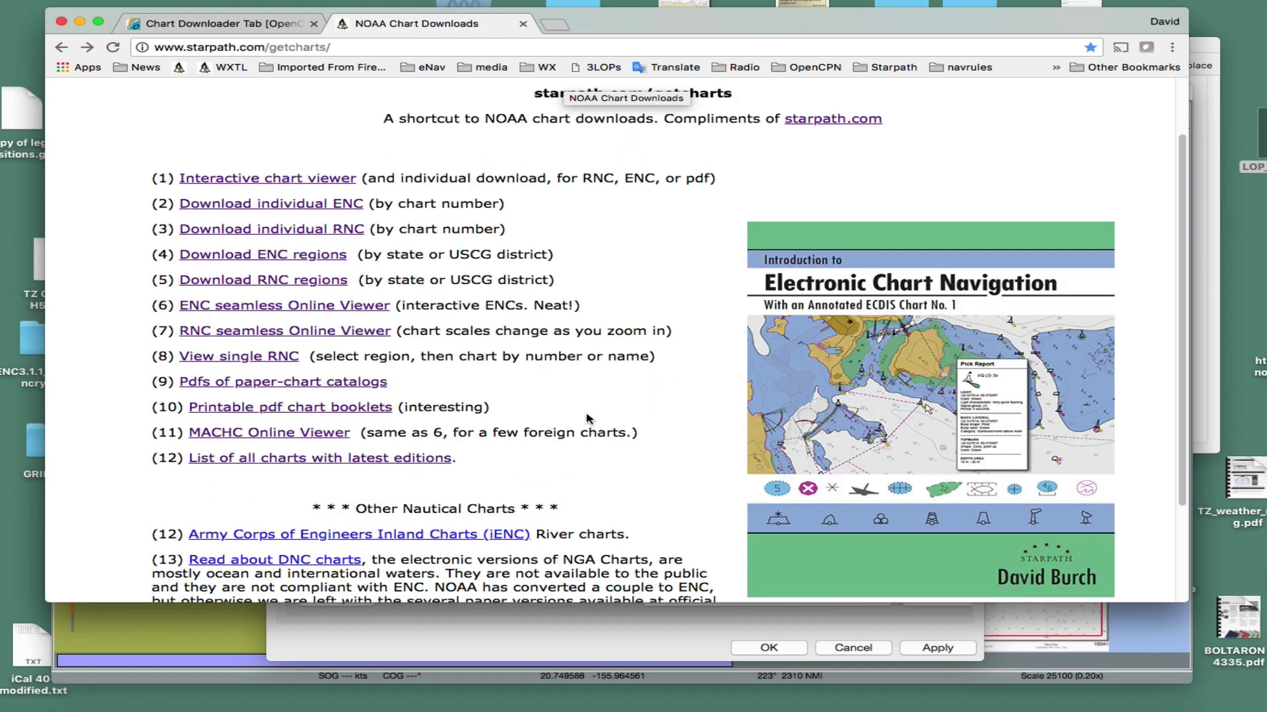
{"action": "scroll", "coordinate": [589, 418], "scroll_direction": "up", "scroll_amount": 5}
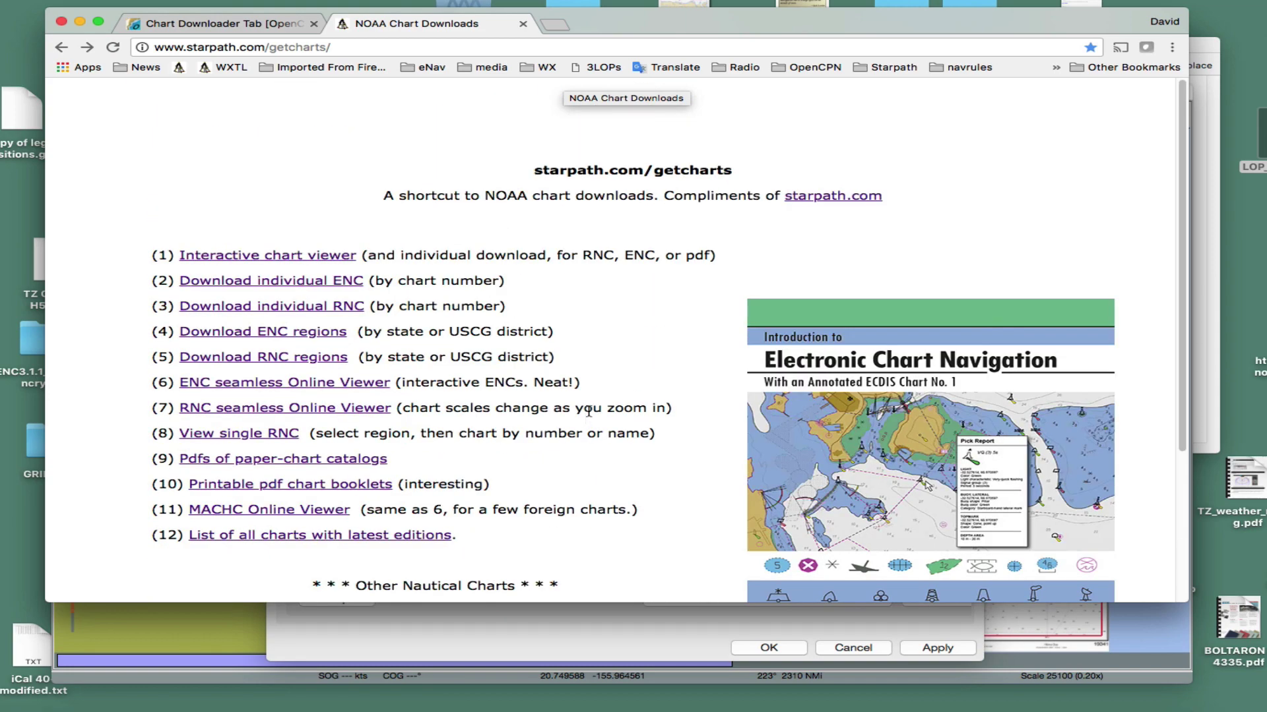
{"action": "left_click", "coordinate": [269, 262]}
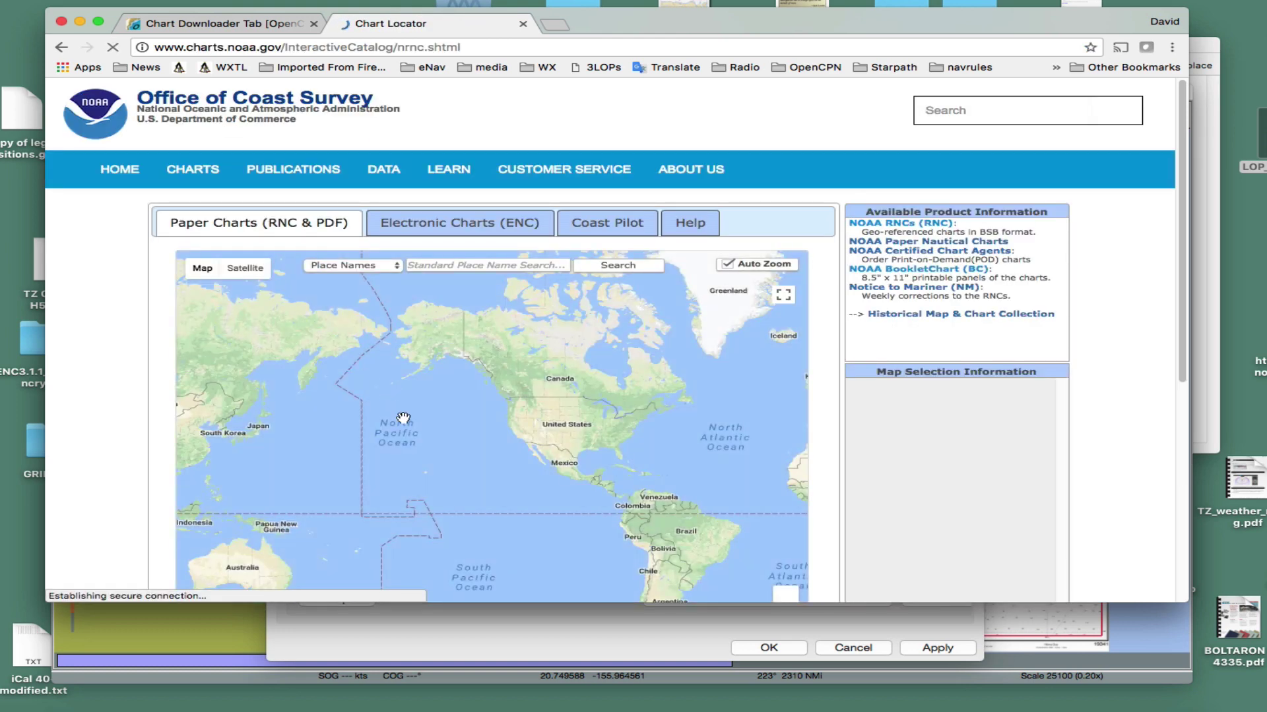
Find Oahu on the NOAA paper chart map, select chart 19358 on its southeast coast and highlight its title in the chart information
{"action": "left_click_drag", "start_coordinate": [503, 388], "coordinate": [502, 360]}
{"action": "scroll", "coordinate": [494, 339], "scroll_direction": "up", "scroll_amount": 3}
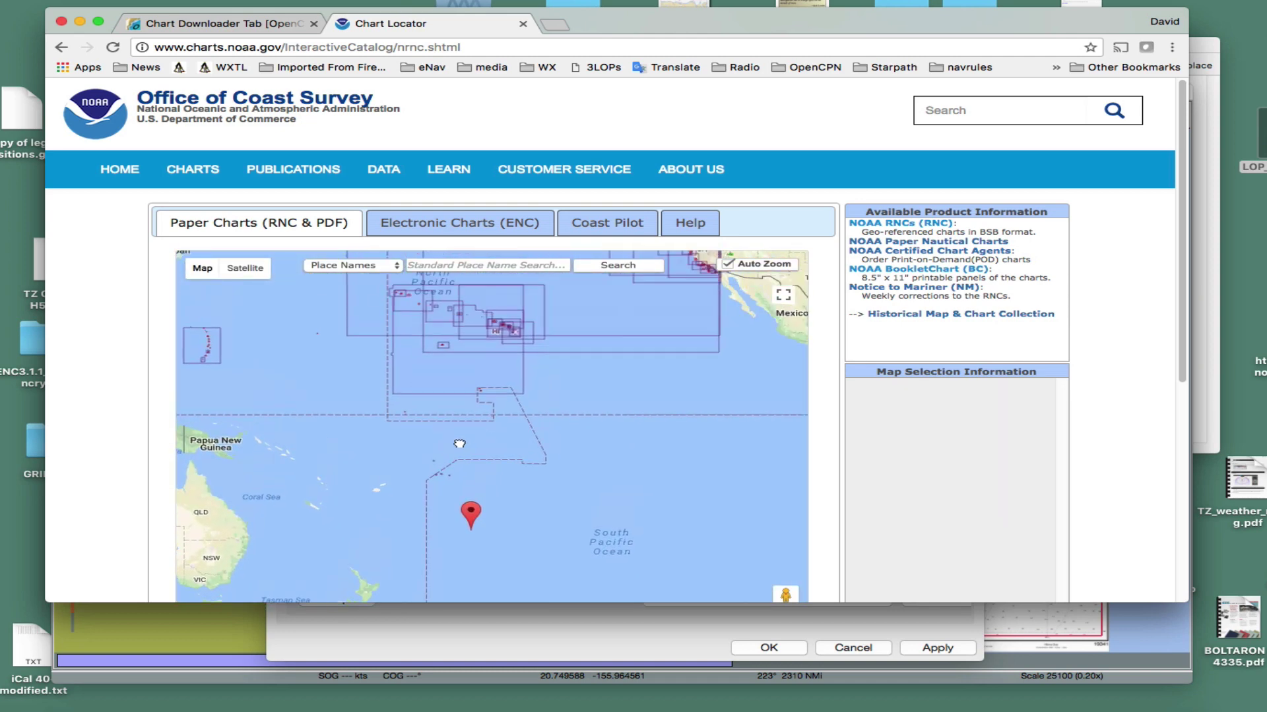
{"action": "scroll", "coordinate": [477, 419], "scroll_direction": "up", "scroll_amount": 5}
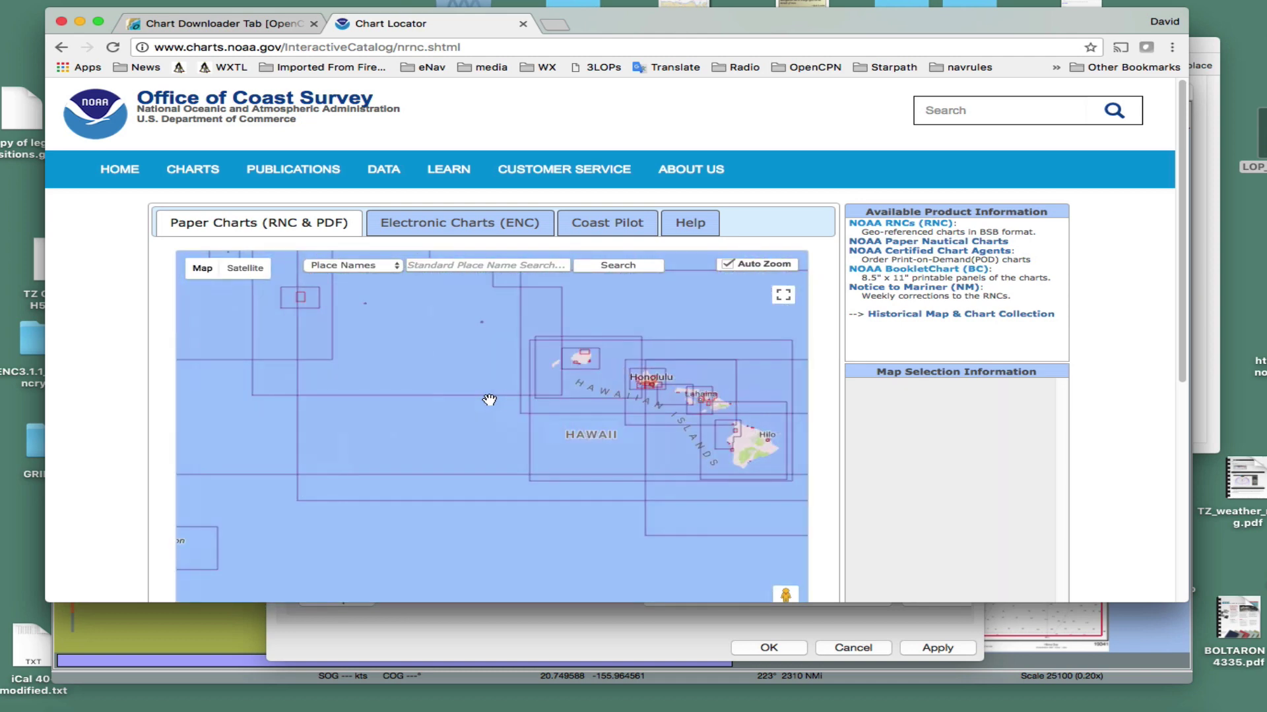
{"action": "left_click_drag", "start_coordinate": [436, 391], "coordinate": [199, 392]}
{"action": "scroll", "coordinate": [343, 418], "scroll_direction": "up", "scroll_amount": 5}
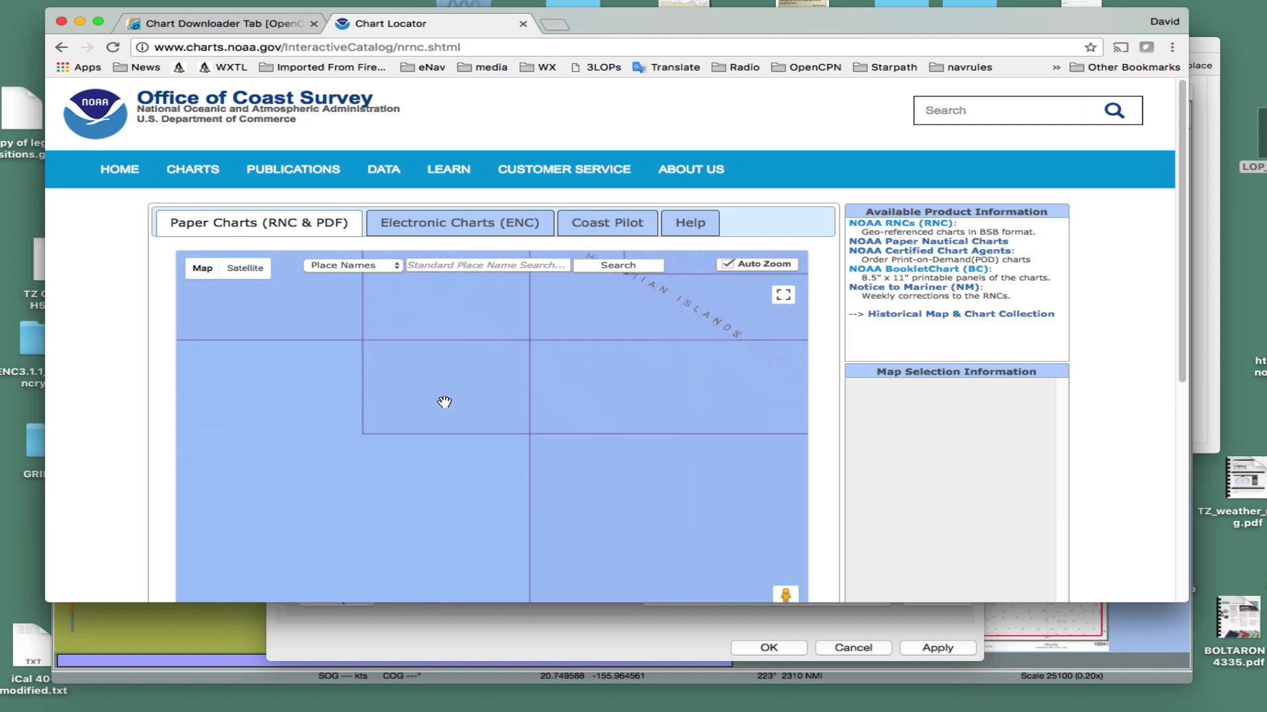
{"action": "left_click_drag", "start_coordinate": [444, 402], "coordinate": [275, 518]}
{"action": "scroll", "coordinate": [275, 519], "scroll_direction": "down", "scroll_amount": 3}
{"action": "scroll", "coordinate": [362, 458], "scroll_direction": "up", "scroll_amount": 3}
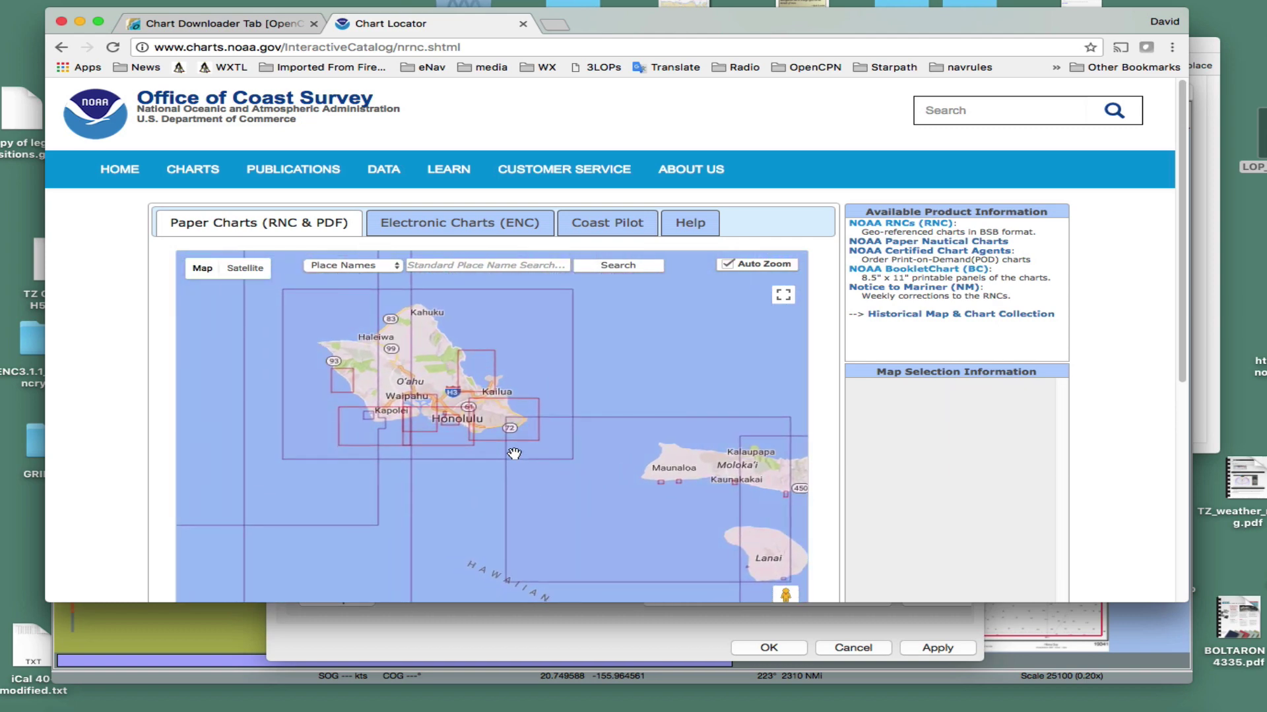
{"action": "left_click", "coordinate": [521, 404]}
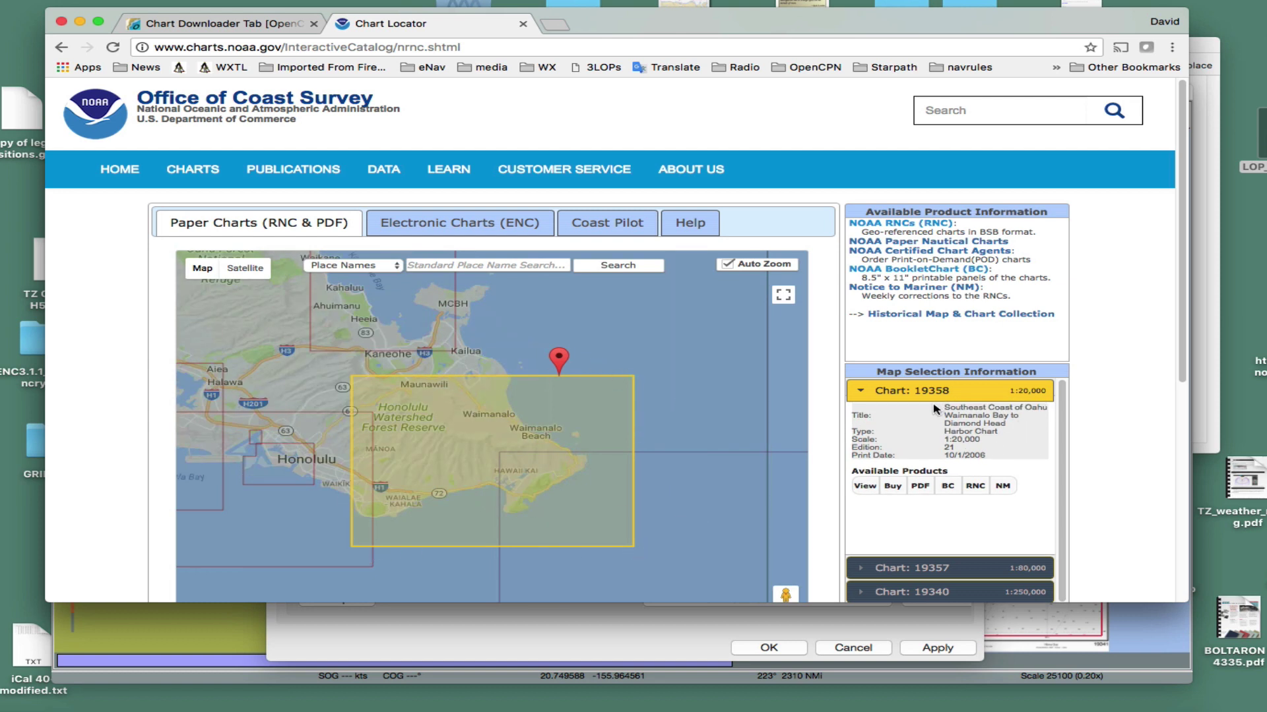
{"action": "left_click_drag", "start_coordinate": [944, 405], "coordinate": [1025, 421]}
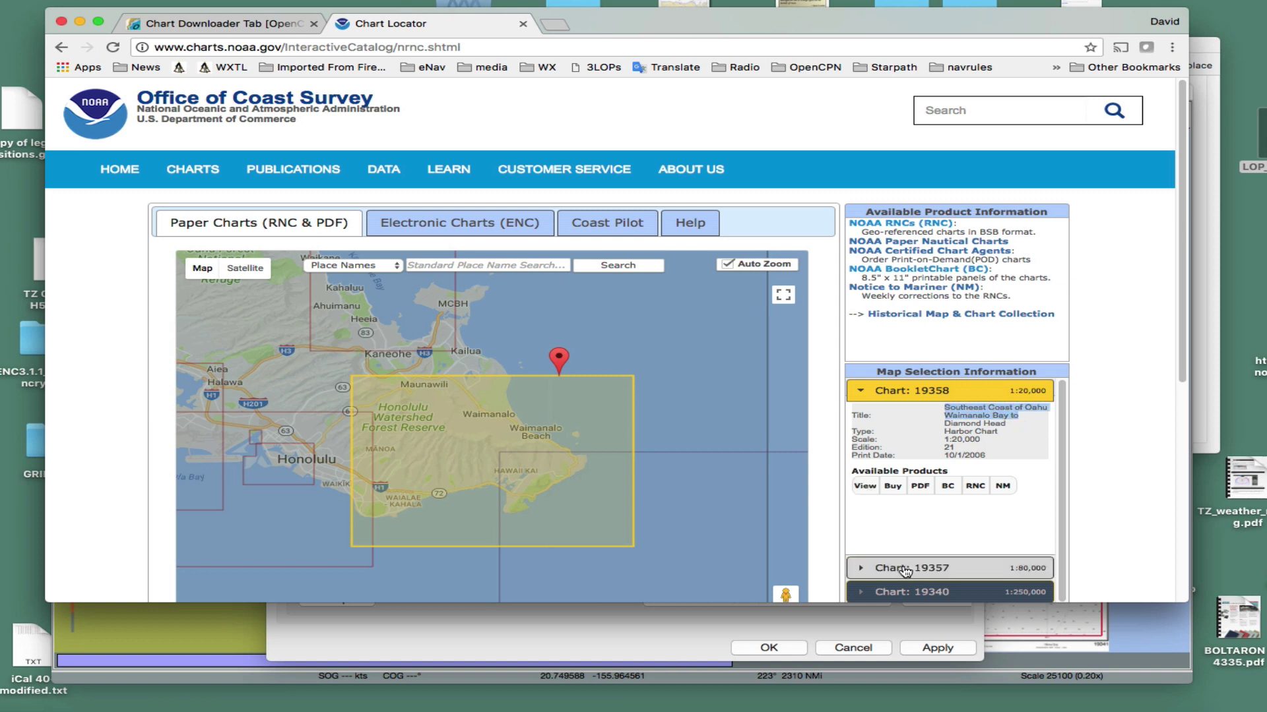
Switch to TextEdit, clear the note's search text and examine the listed chart numbers and titles, highlighting the title of chart 19357
{"action": "left_click", "coordinate": [149, 708]}
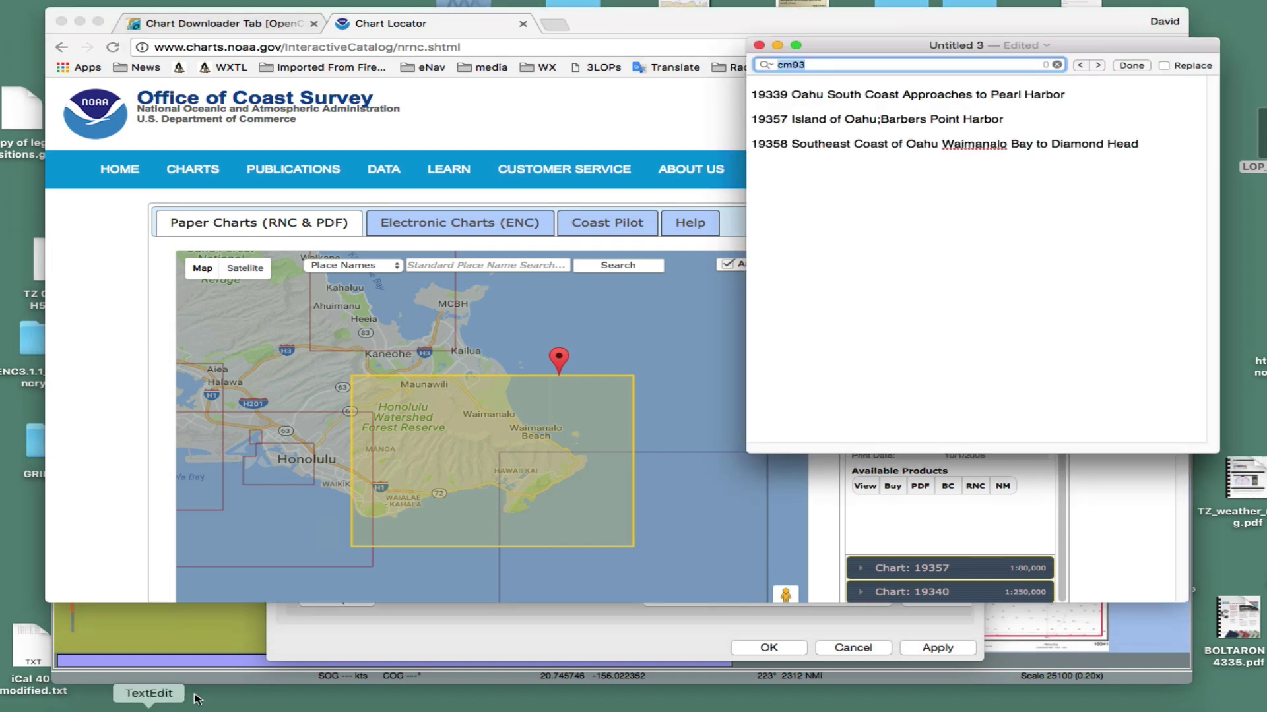
{"action": "left_click_drag", "start_coordinate": [866, 48], "coordinate": [536, 119]}
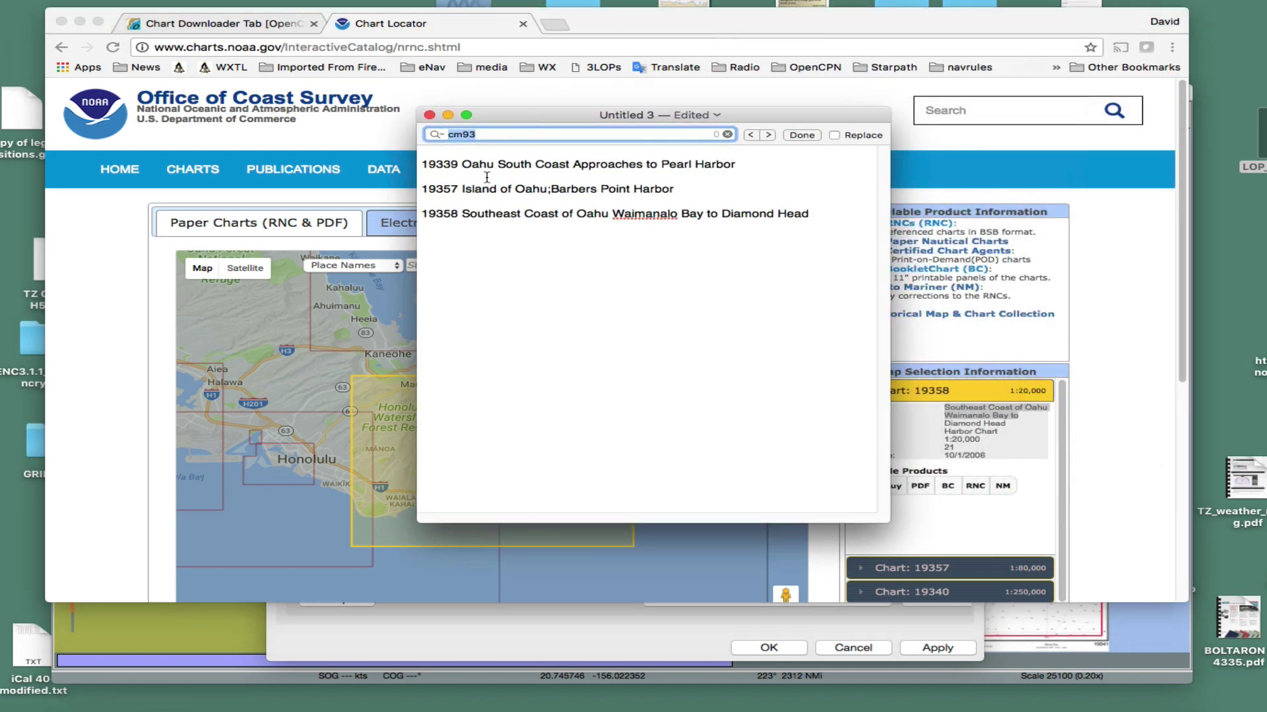
{"action": "key", "text": "BackSpace"}
{"action": "triple_click", "coordinate": [463, 188]}
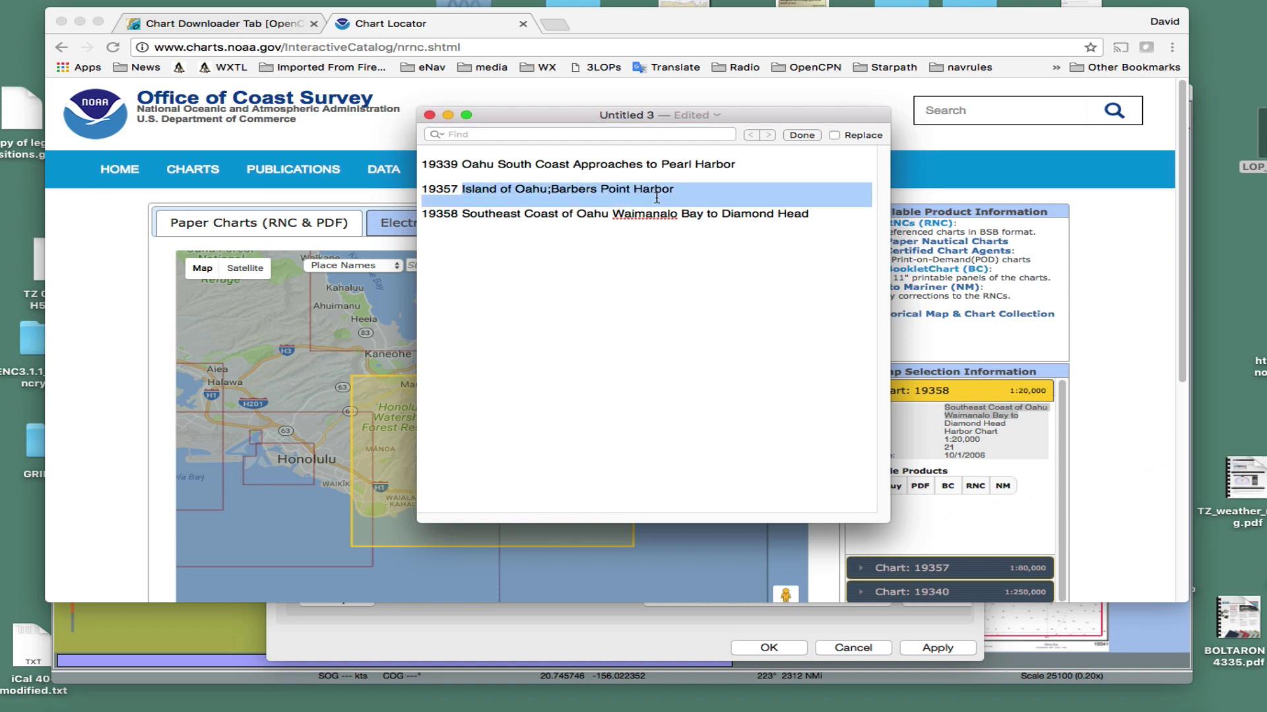
{"action": "left_click", "coordinate": [658, 297]}
Bring up the Chart Downloader Tab manual page in the browser, shift its window aside and return to OpenCPN
{"action": "left_click", "coordinate": [204, 25]}
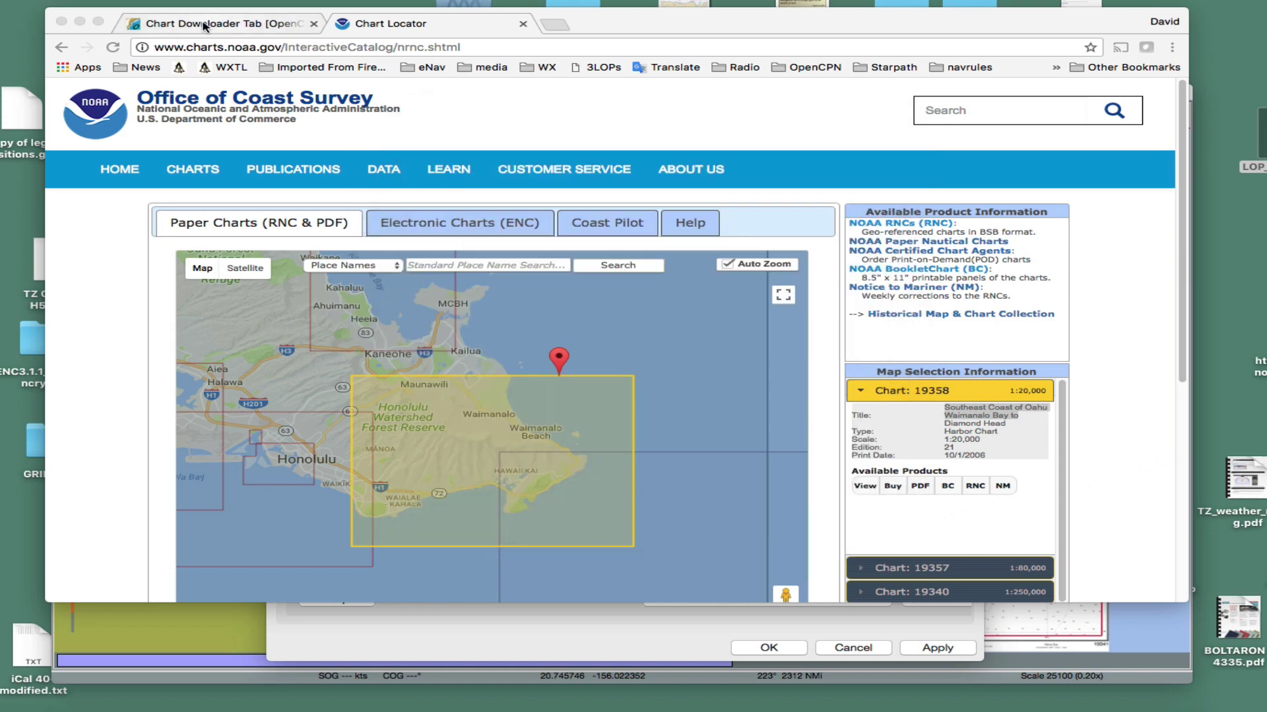
{"action": "left_click_drag", "start_coordinate": [601, 26], "coordinate": [627, 22]}
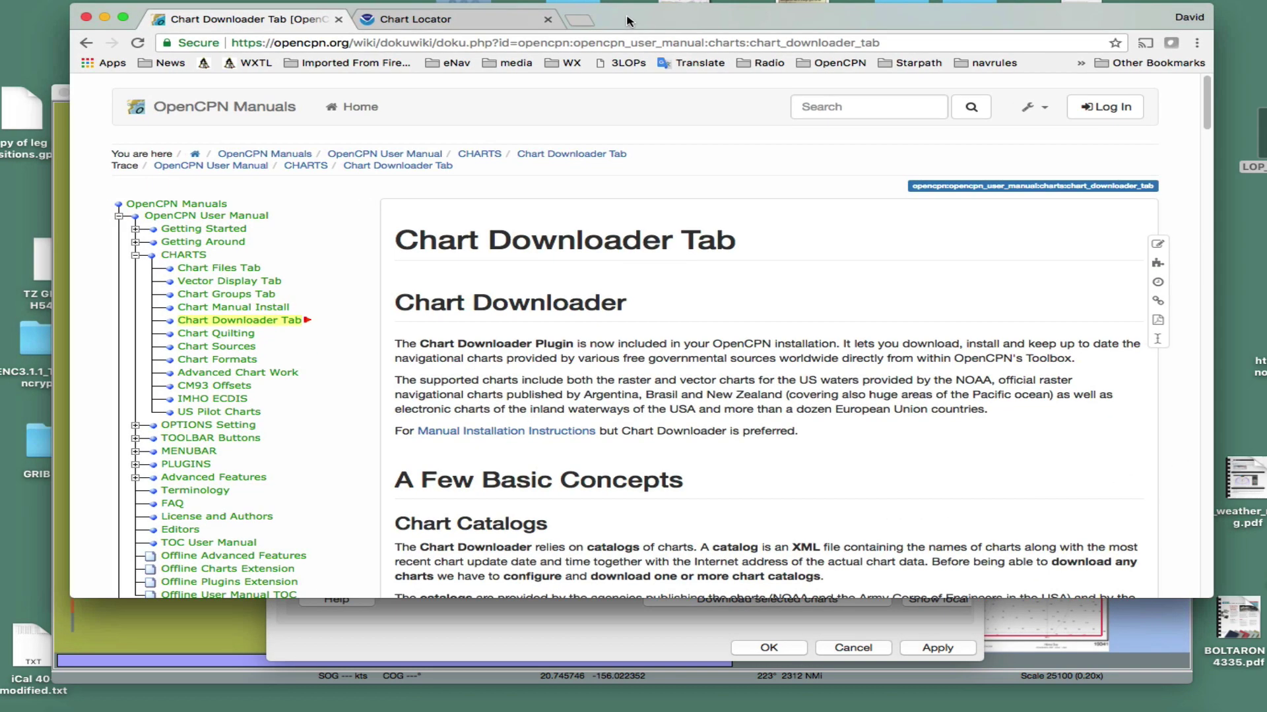
{"action": "left_click", "coordinate": [193, 619]}
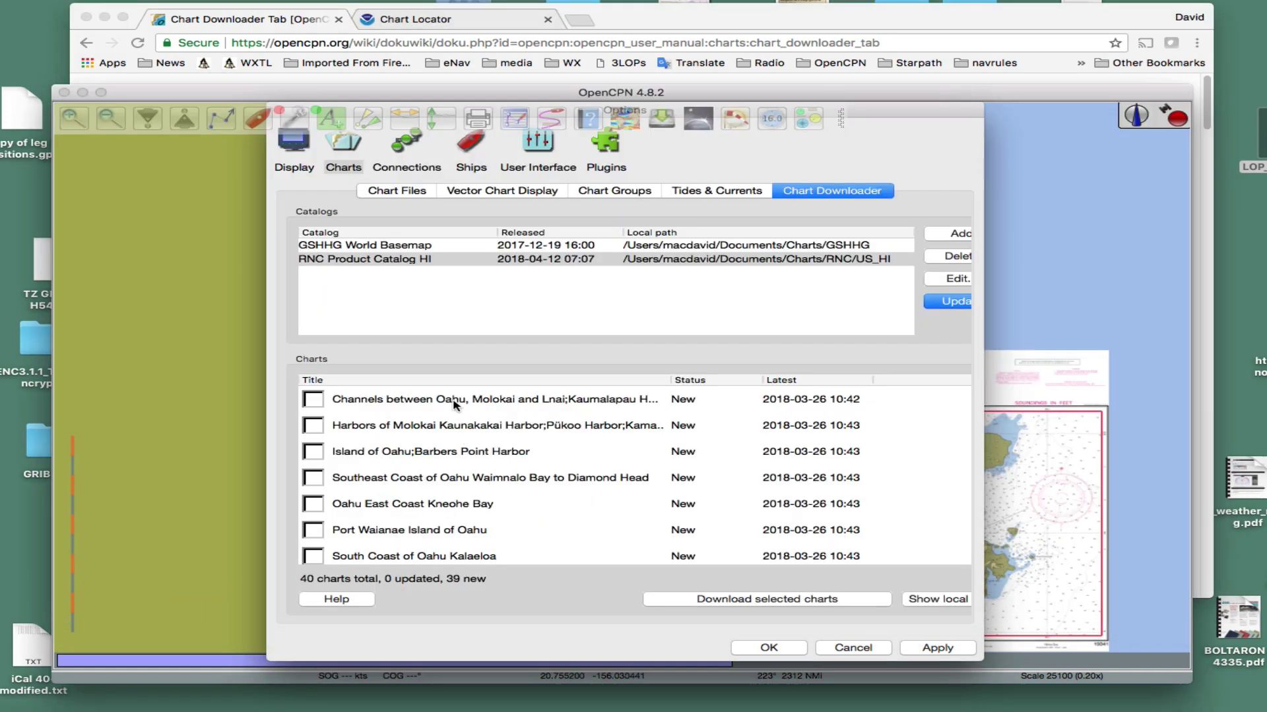
Examine the full RNC Product Catalog HI chart list to see how the charts are titled and ordered
{"action": "scroll", "coordinate": [404, 469], "scroll_direction": "down", "scroll_amount": 10}
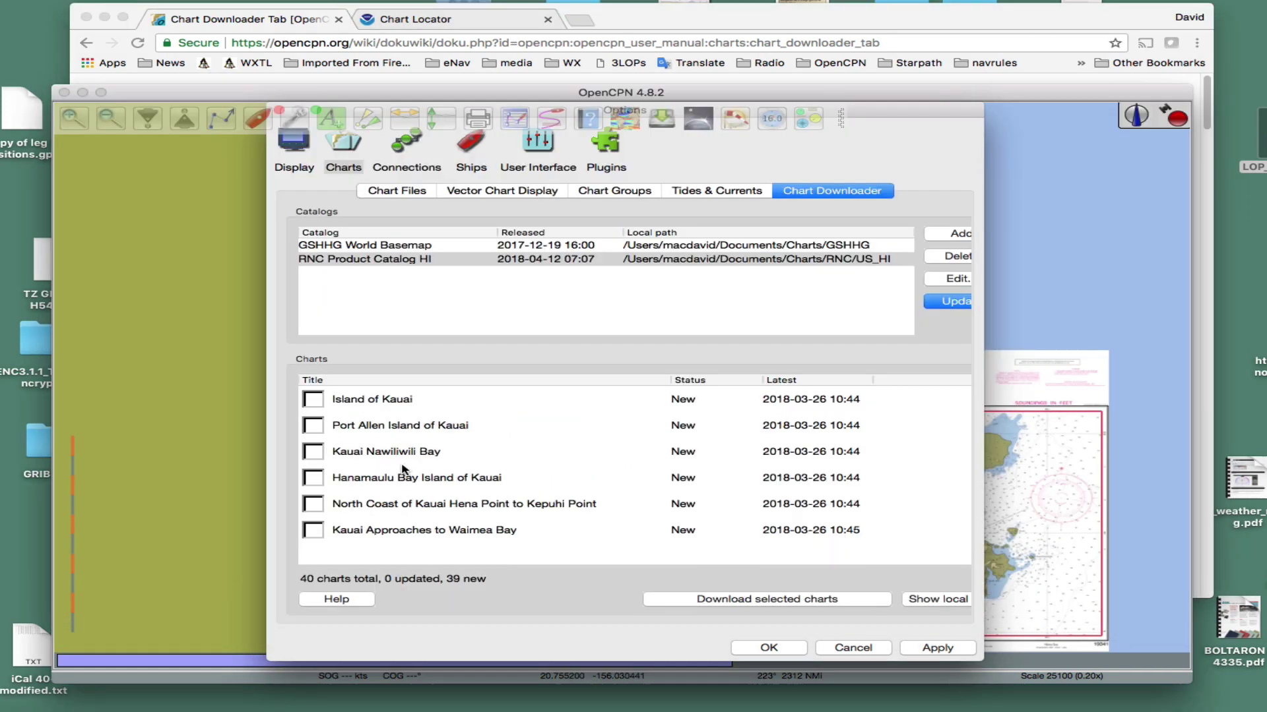
{"action": "scroll", "coordinate": [404, 468], "scroll_direction": "up", "scroll_amount": 10}
{"action": "scroll", "coordinate": [404, 469], "scroll_direction": "down", "scroll_amount": 5}
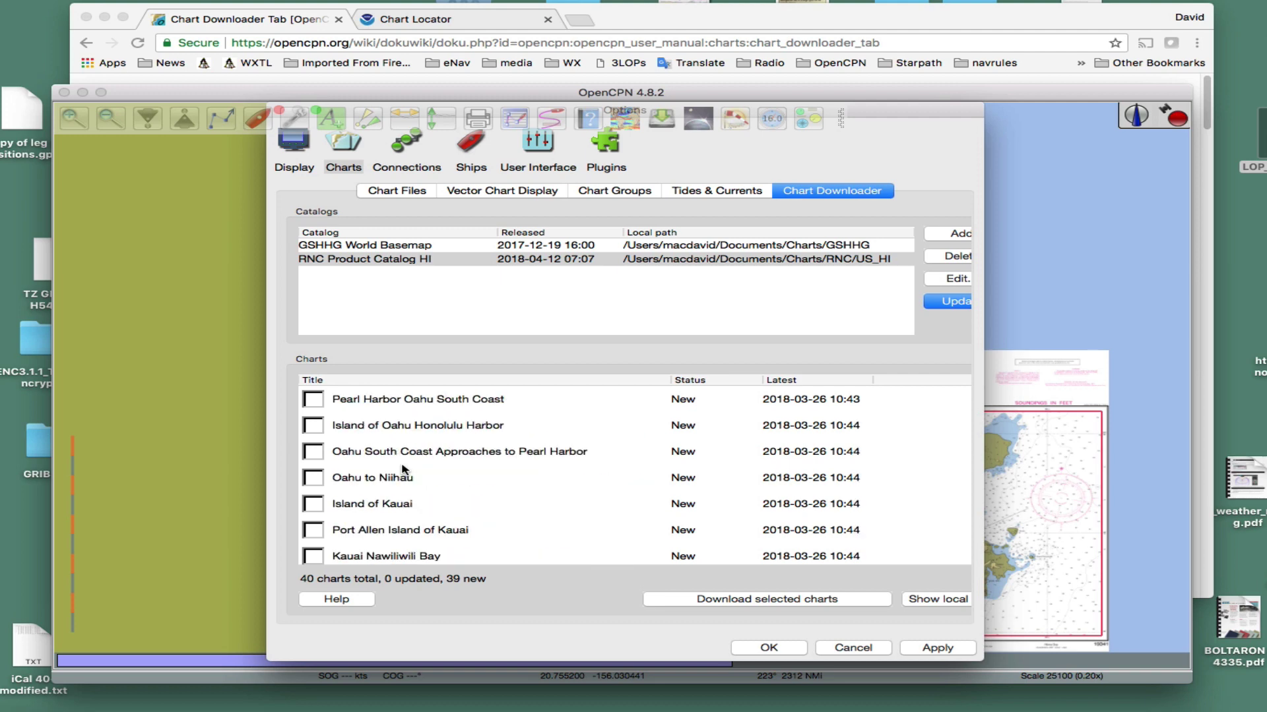
{"action": "scroll", "coordinate": [404, 468], "scroll_direction": "down", "scroll_amount": 2}
{"action": "scroll", "coordinate": [404, 468], "scroll_direction": "up", "scroll_amount": 4}
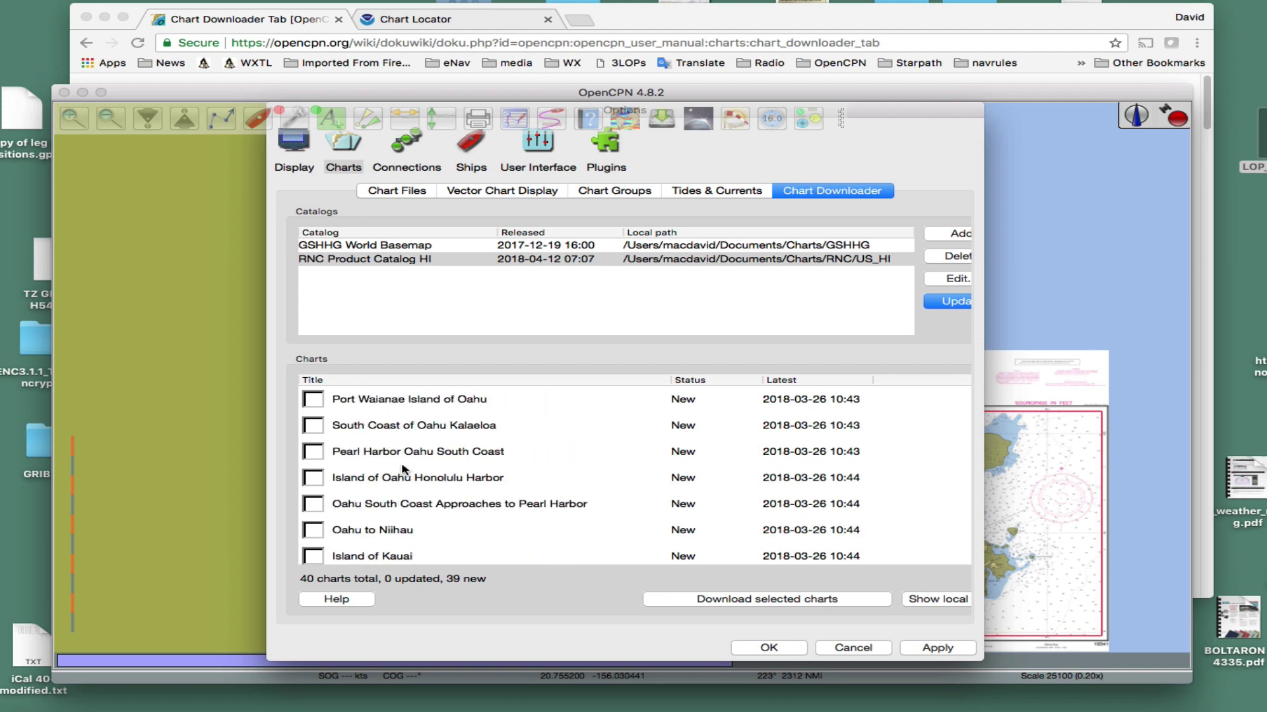
{"action": "scroll", "coordinate": [404, 468], "scroll_direction": "up", "scroll_amount": 10}
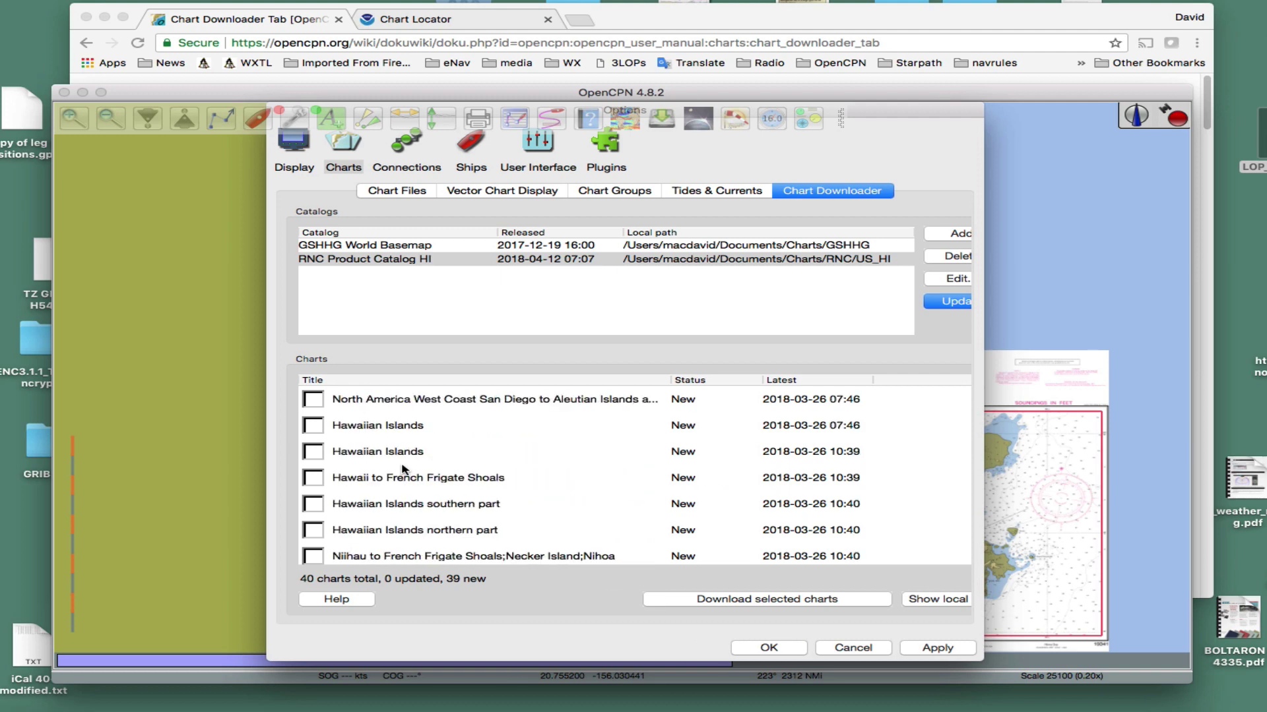
{"action": "scroll", "coordinate": [405, 468], "scroll_direction": "down", "scroll_amount": 10}
{"action": "scroll", "coordinate": [404, 468], "scroll_direction": "up", "scroll_amount": 11}
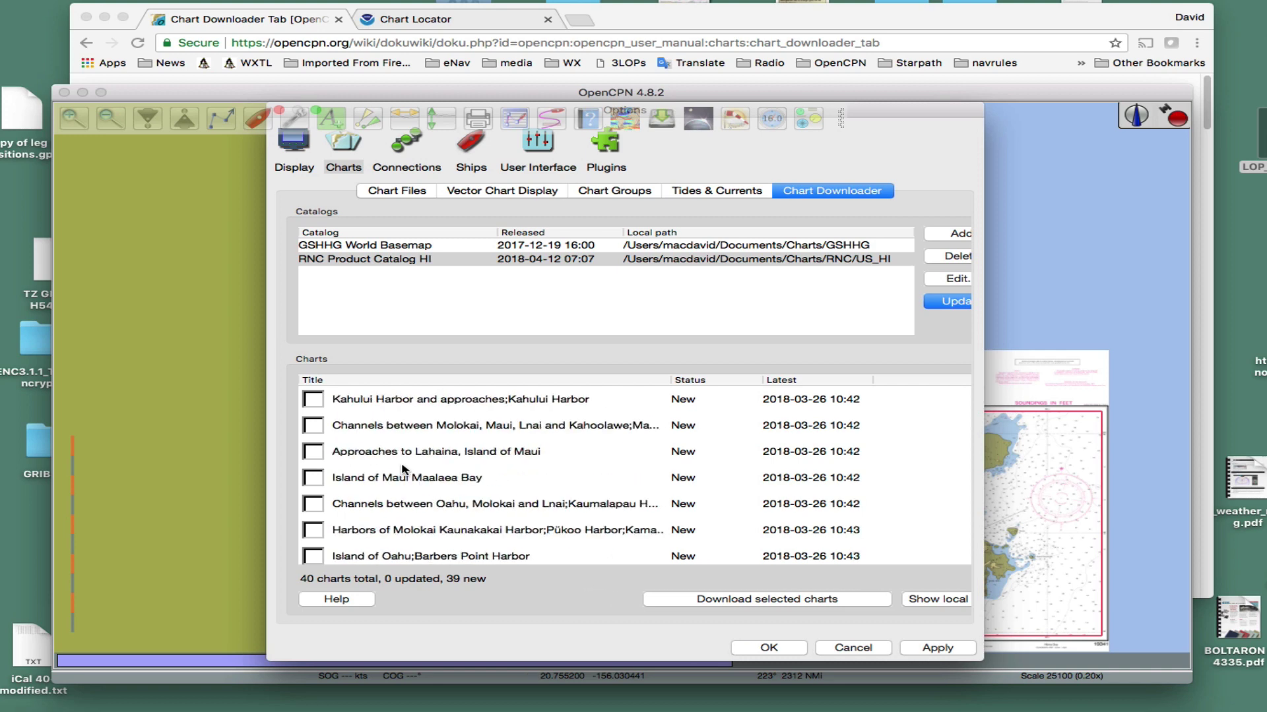
{"action": "scroll", "coordinate": [404, 468], "scroll_direction": "down", "scroll_amount": 7}
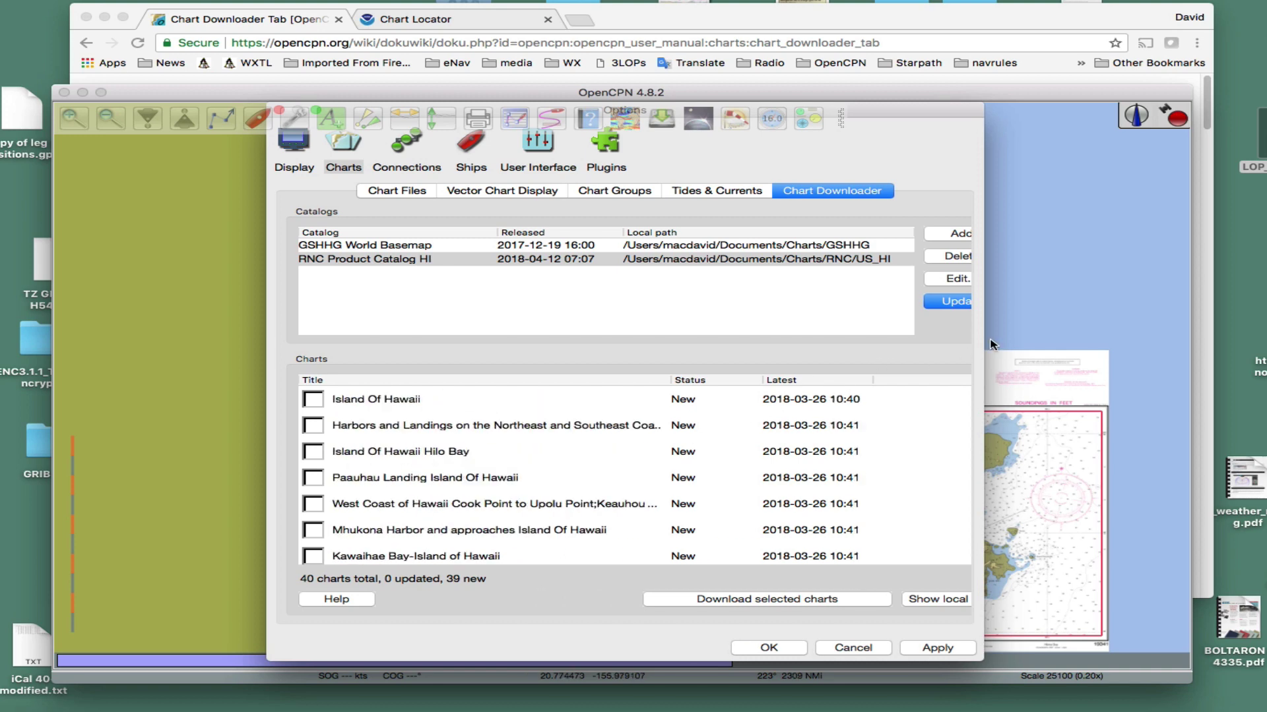
Widen the Options window, select all charts in RNC Product Catalog HI and accept the options
{"action": "left_click_drag", "start_coordinate": [983, 337], "coordinate": [1090, 338]}
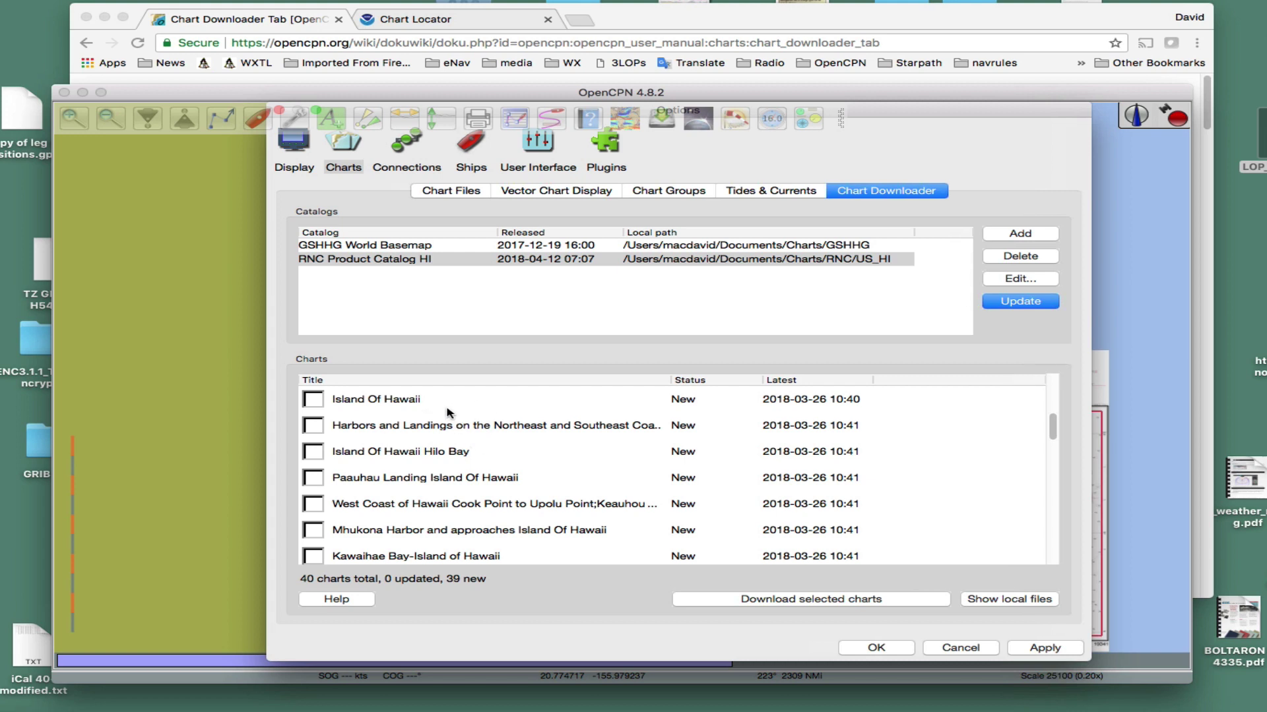
{"action": "right_click", "coordinate": [453, 447]}
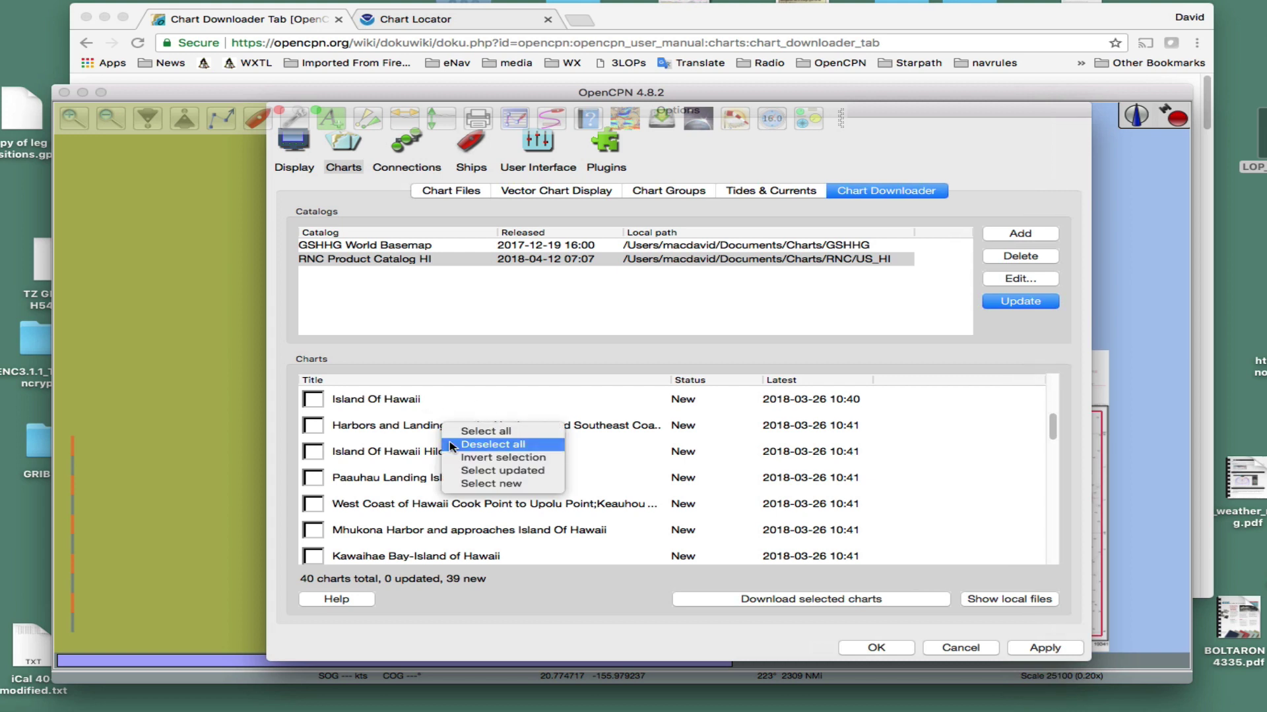
{"action": "left_click", "coordinate": [466, 433]}
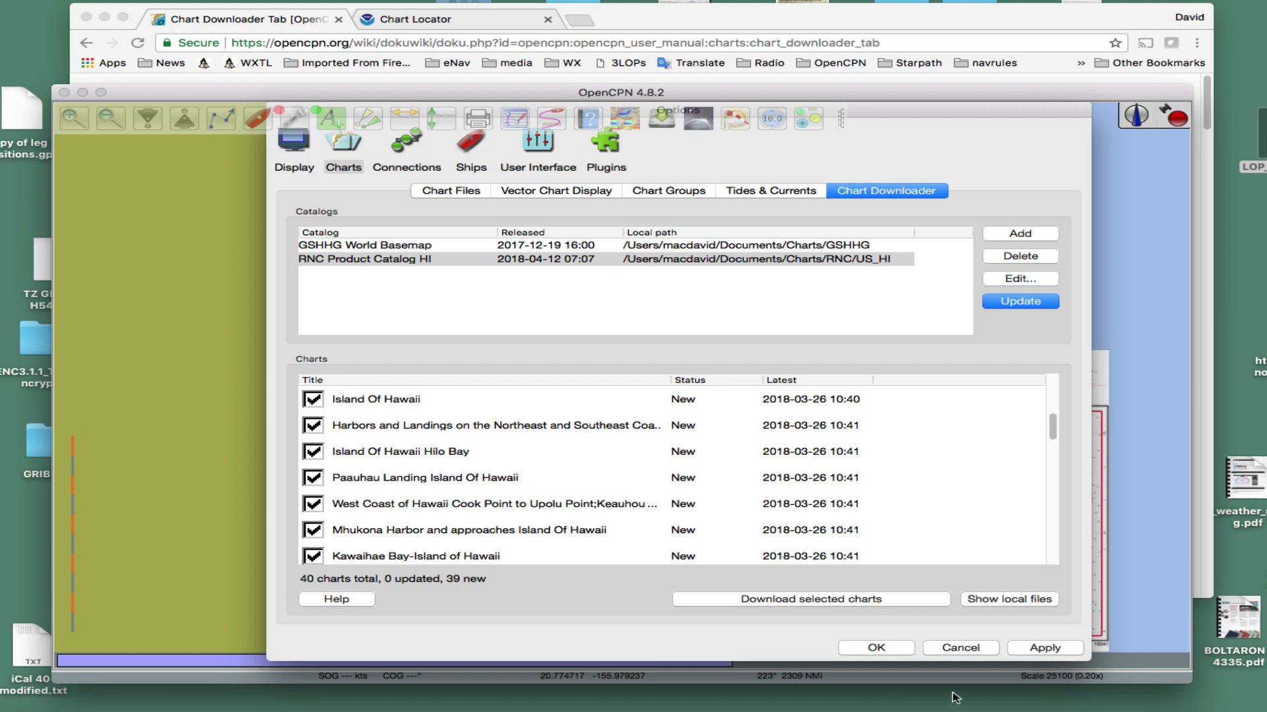
{"action": "left_click", "coordinate": [876, 648]}
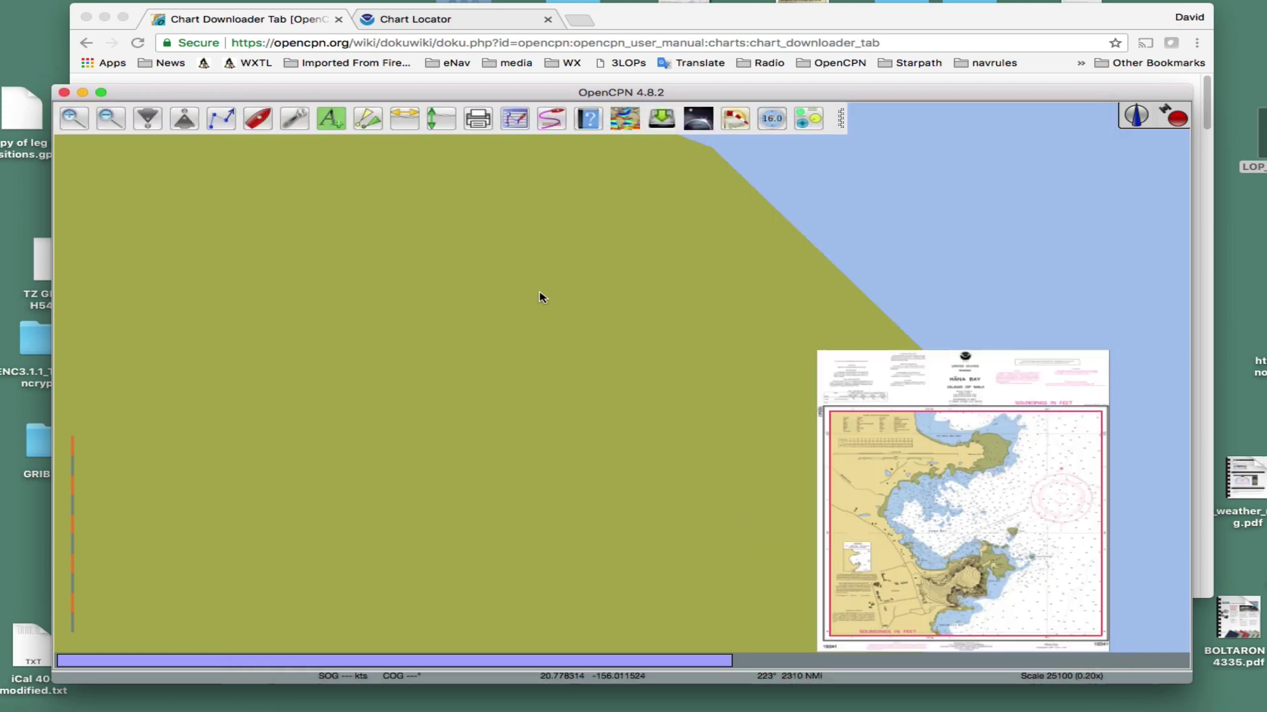
Look inside the ALL-HI folder under RNC, return to its parent folder and add ALL-HI to the chart directories
{"action": "left_click", "coordinate": [295, 117]}
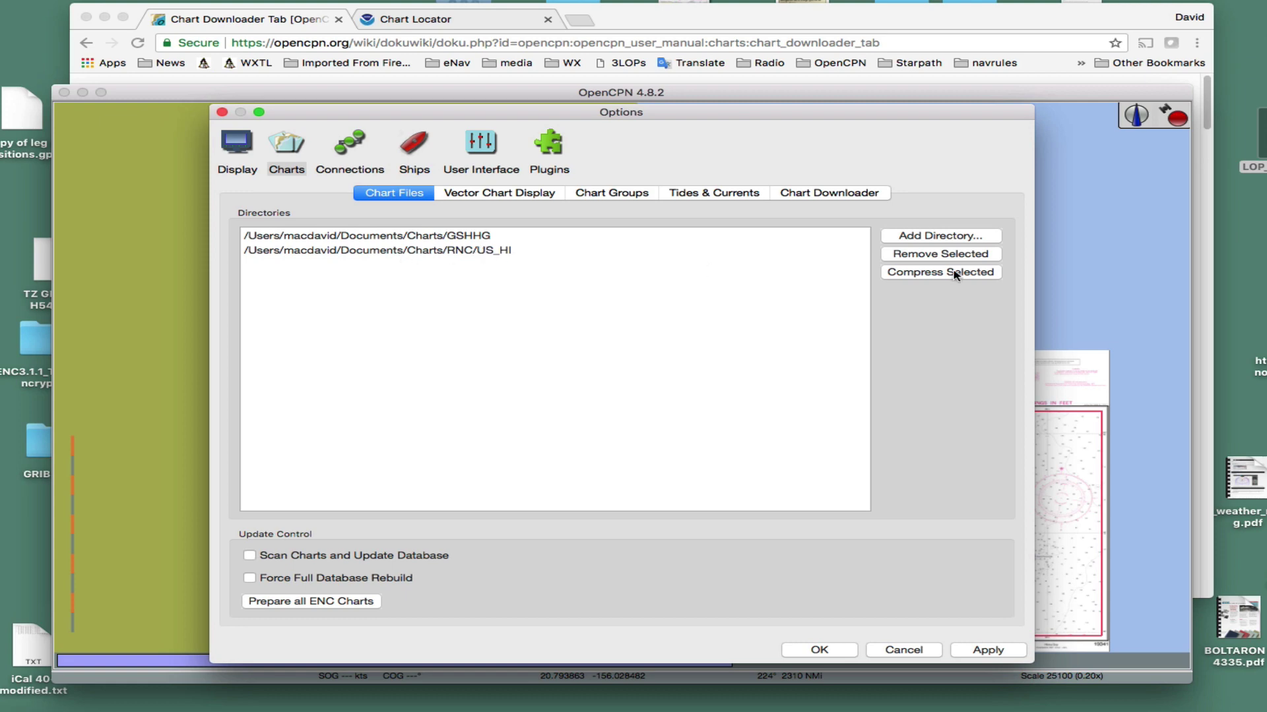
{"action": "left_click", "coordinate": [932, 236]}
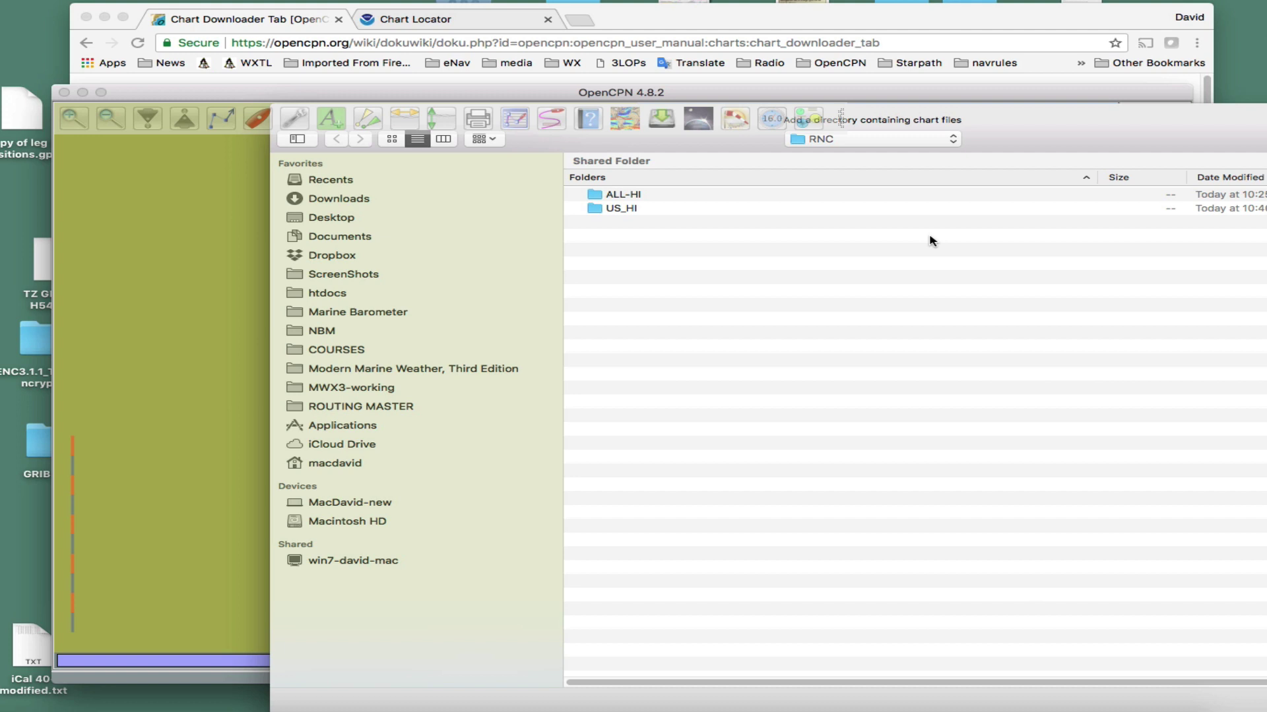
{"action": "double_click", "coordinate": [595, 195]}
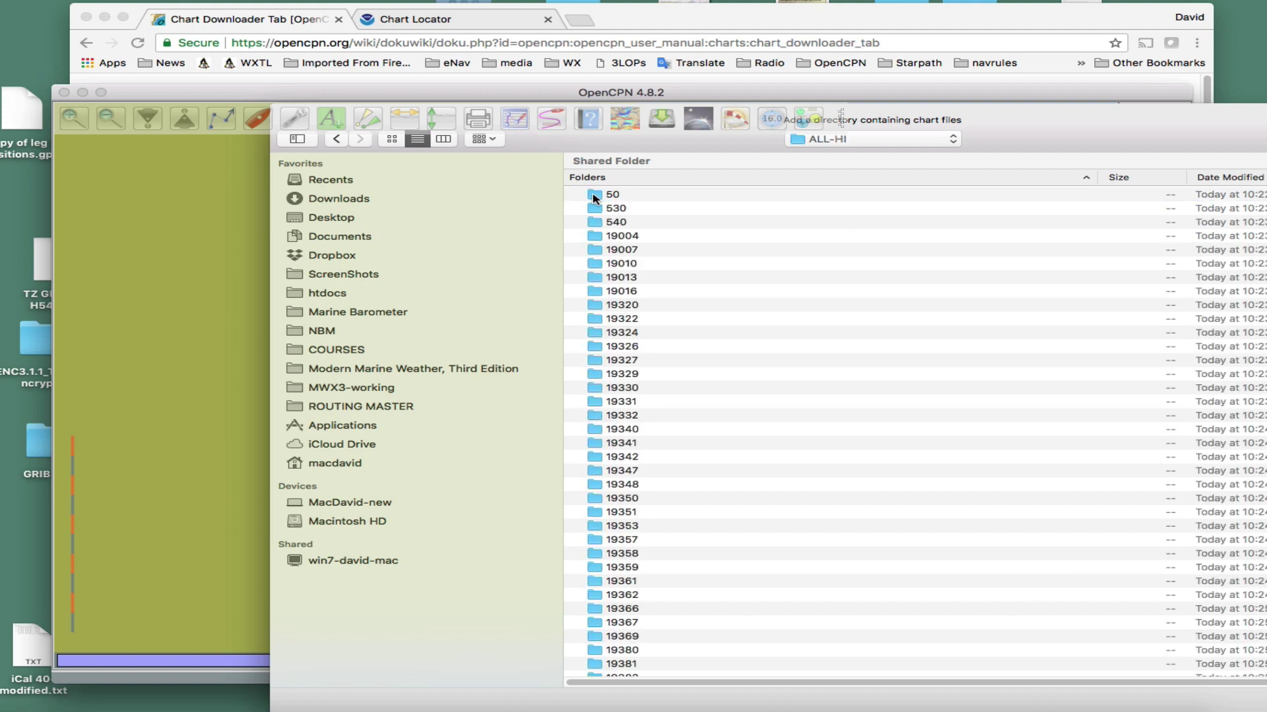
{"action": "left_click", "coordinate": [337, 140]}
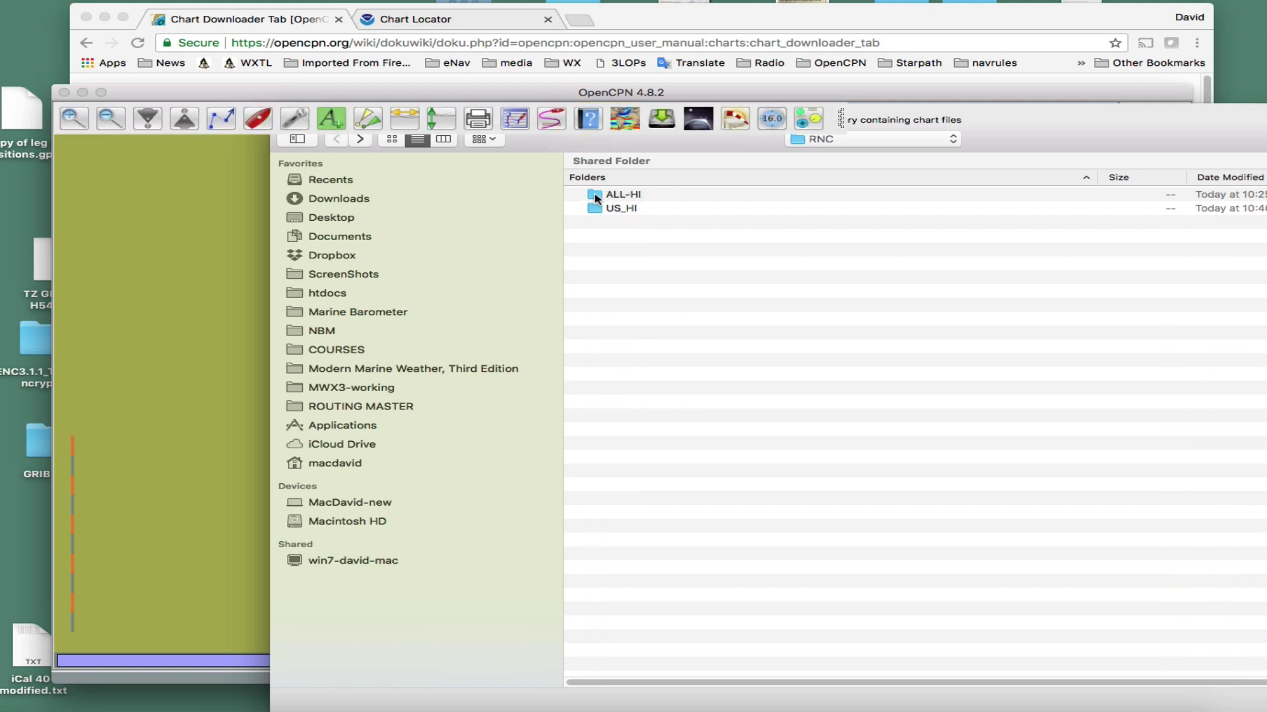
{"action": "left_click", "coordinate": [598, 200]}
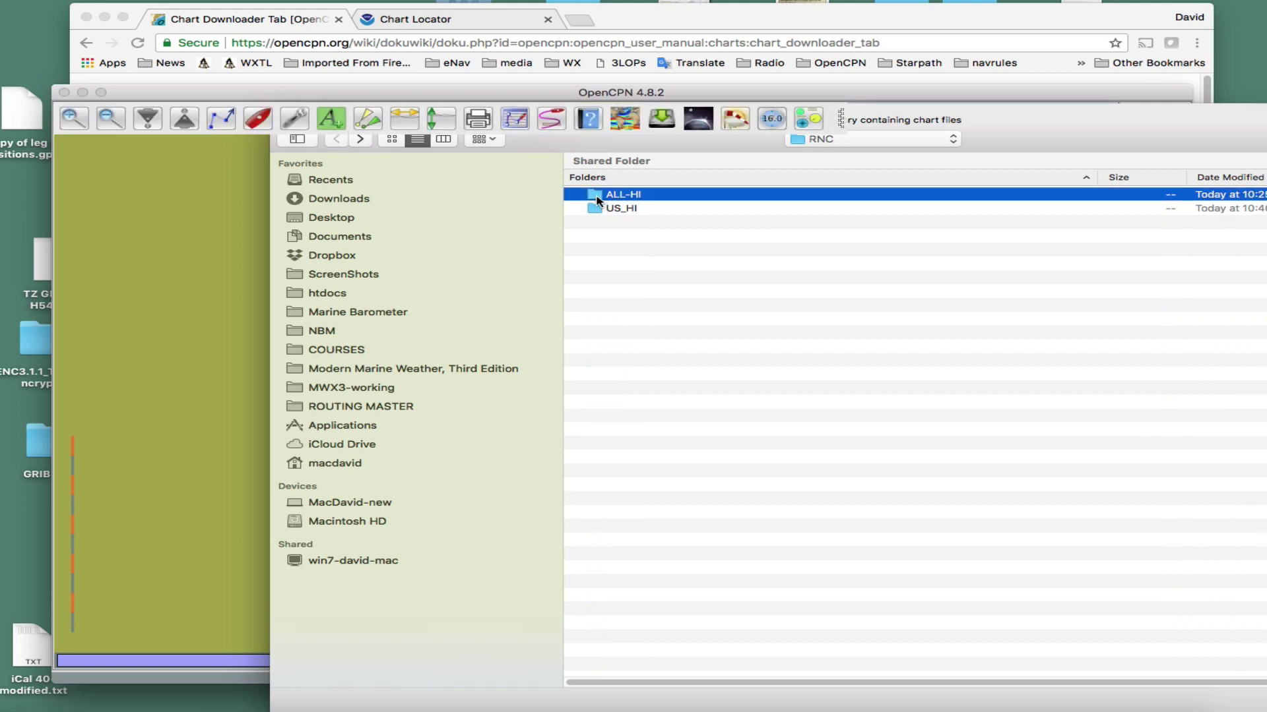
{"action": "left_click_drag", "start_coordinate": [1003, 134], "coordinate": [782, 101]}
{"action": "left_click", "coordinate": [1208, 670]}
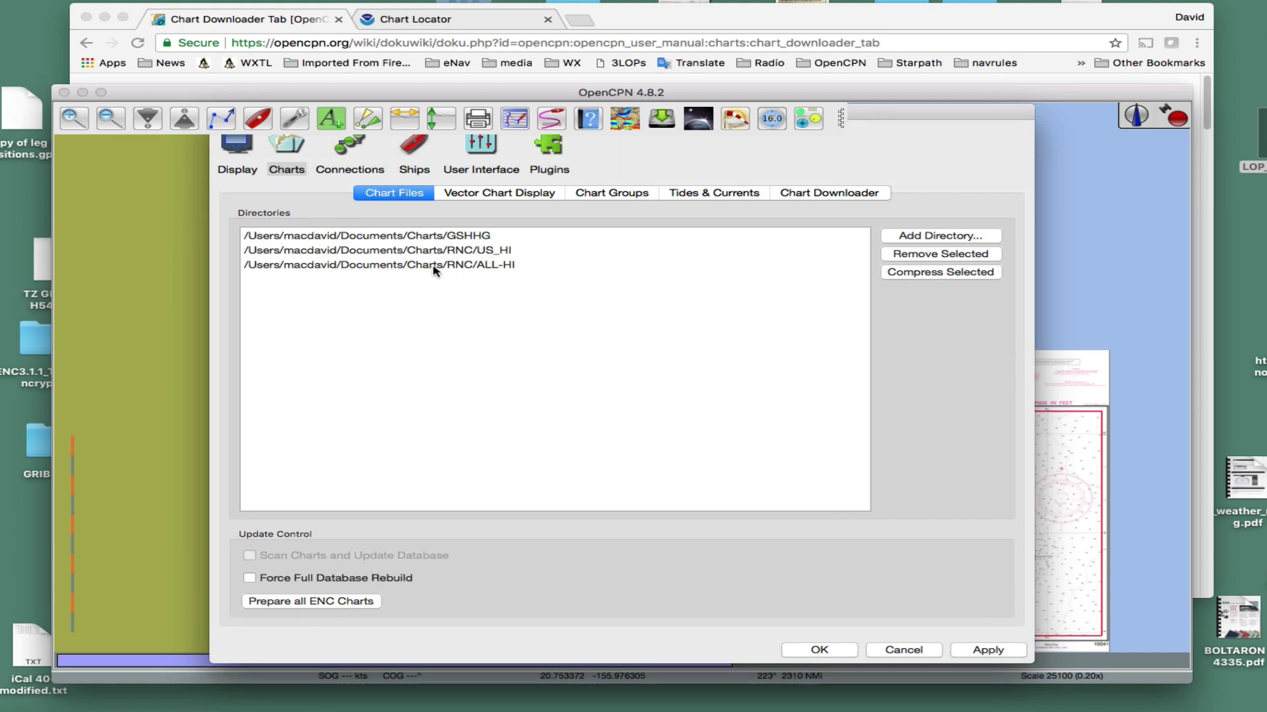
Remove the RNC/US_HI directory from the chart directories, then apply and accept the options
{"action": "left_click", "coordinate": [464, 251]}
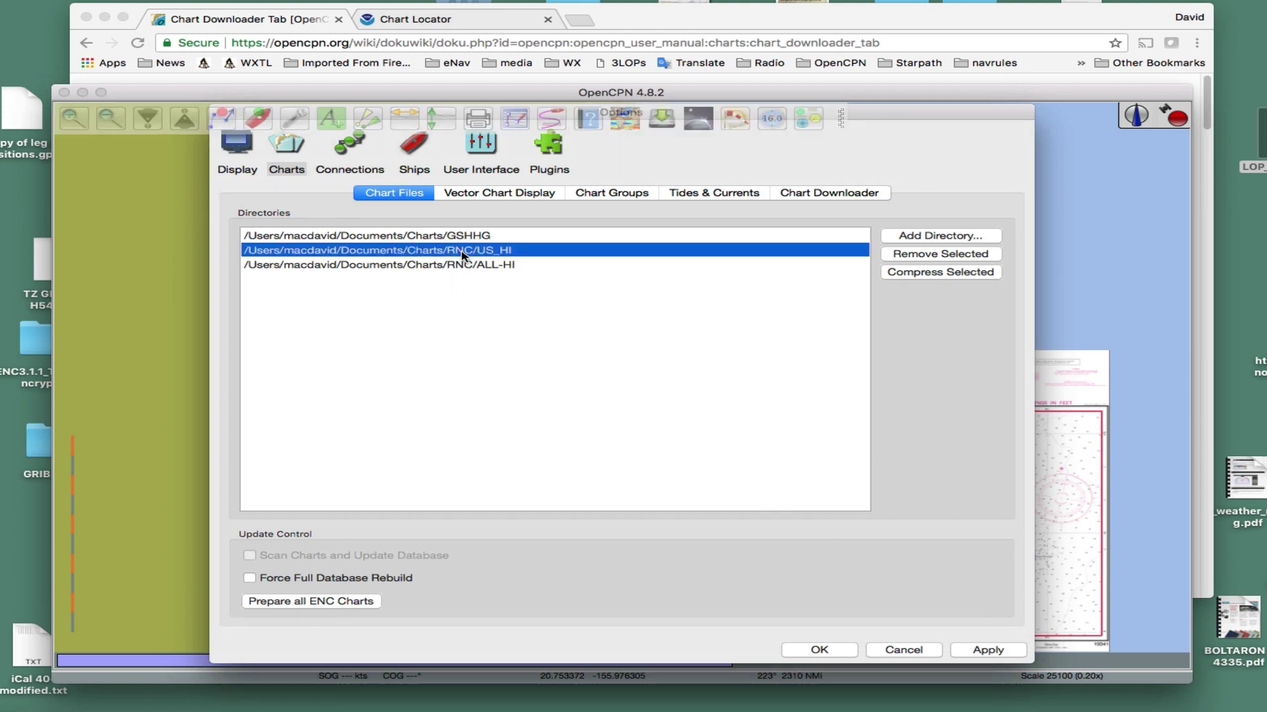
{"action": "left_click", "coordinate": [919, 256]}
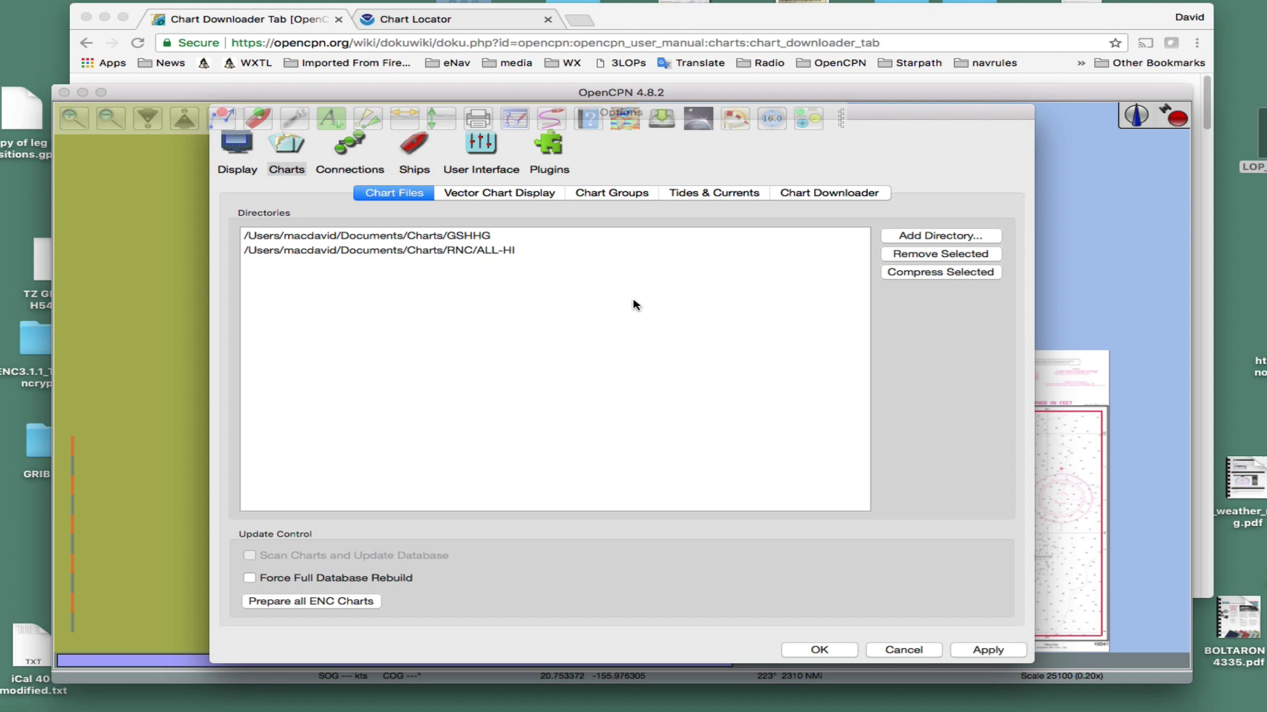
{"action": "left_click", "coordinate": [419, 253]}
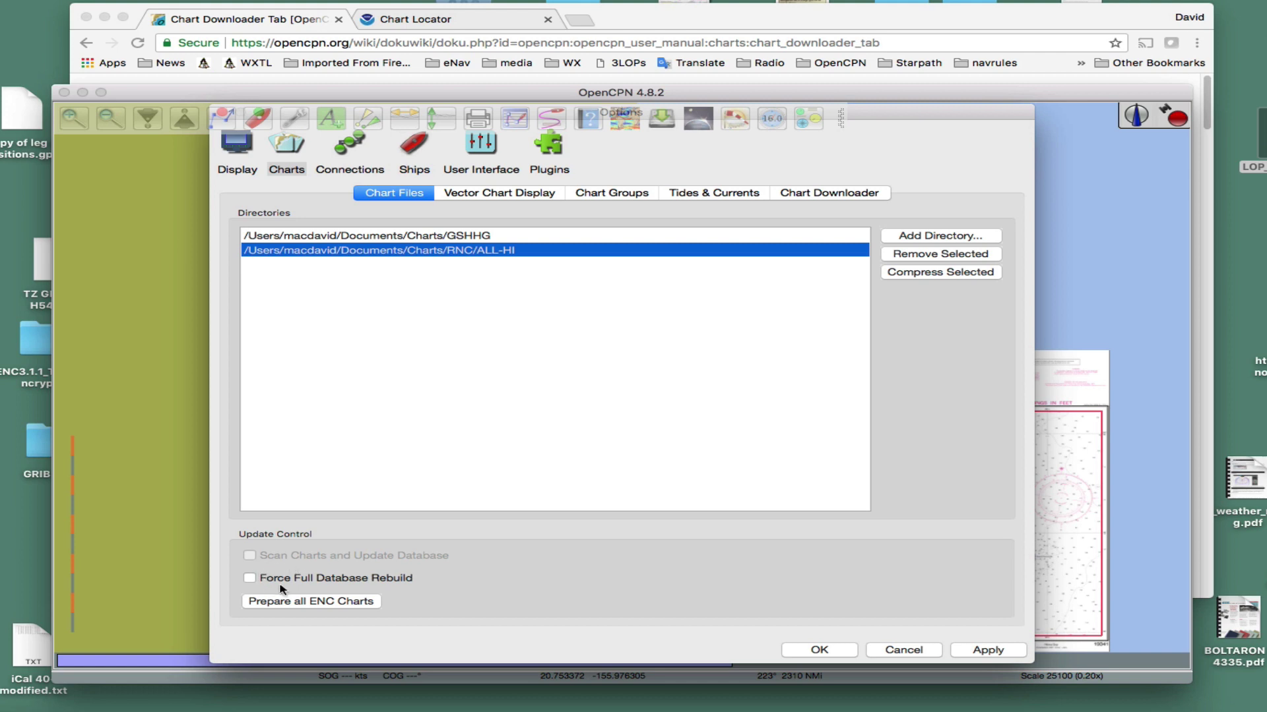
{"action": "left_click", "coordinate": [982, 651]}
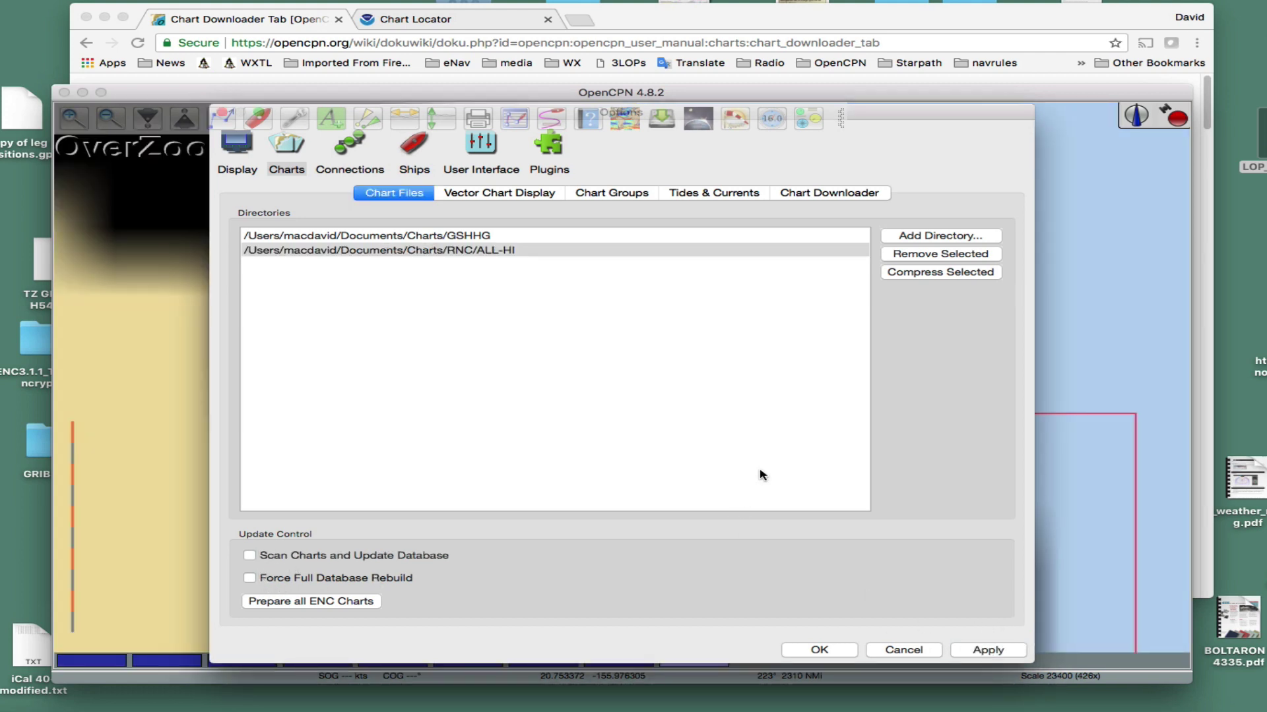
{"action": "left_click", "coordinate": [844, 652]}
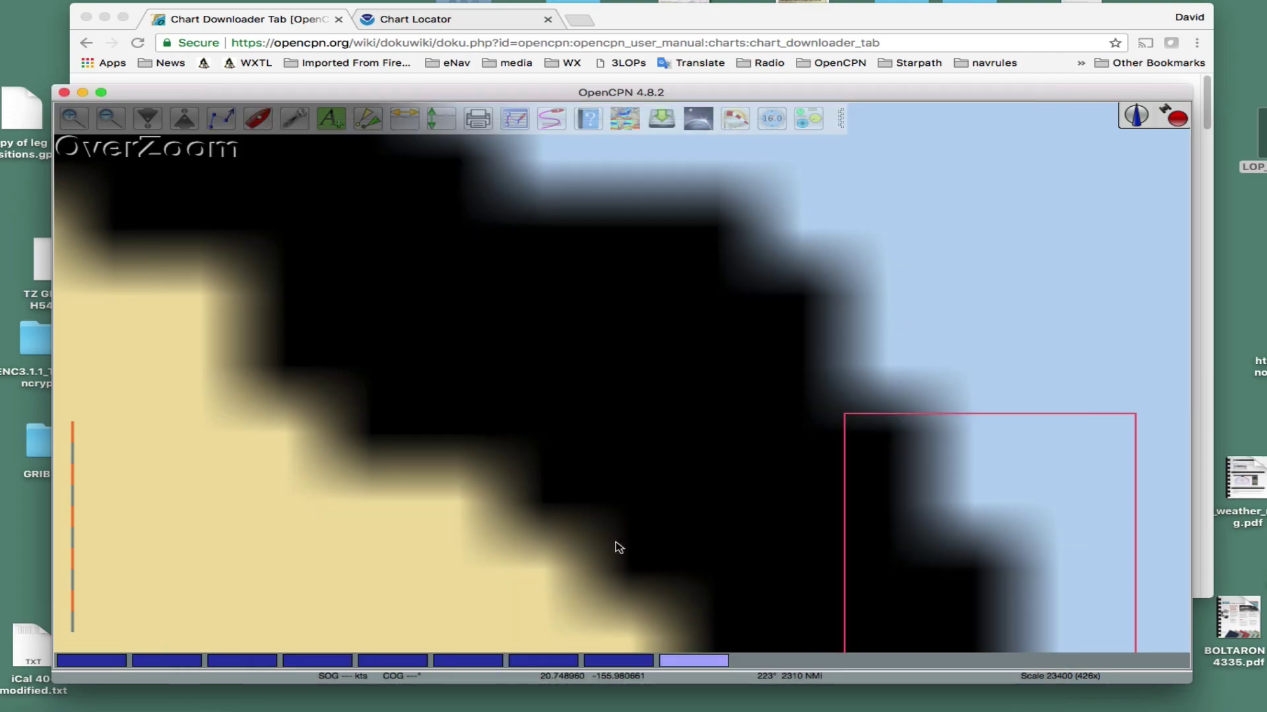
Examine the loaded Hawaii charts and their outlines from Maui out to the whole North Pacific
{"action": "scroll", "coordinate": [620, 534], "scroll_direction": "down", "scroll_amount": 10}
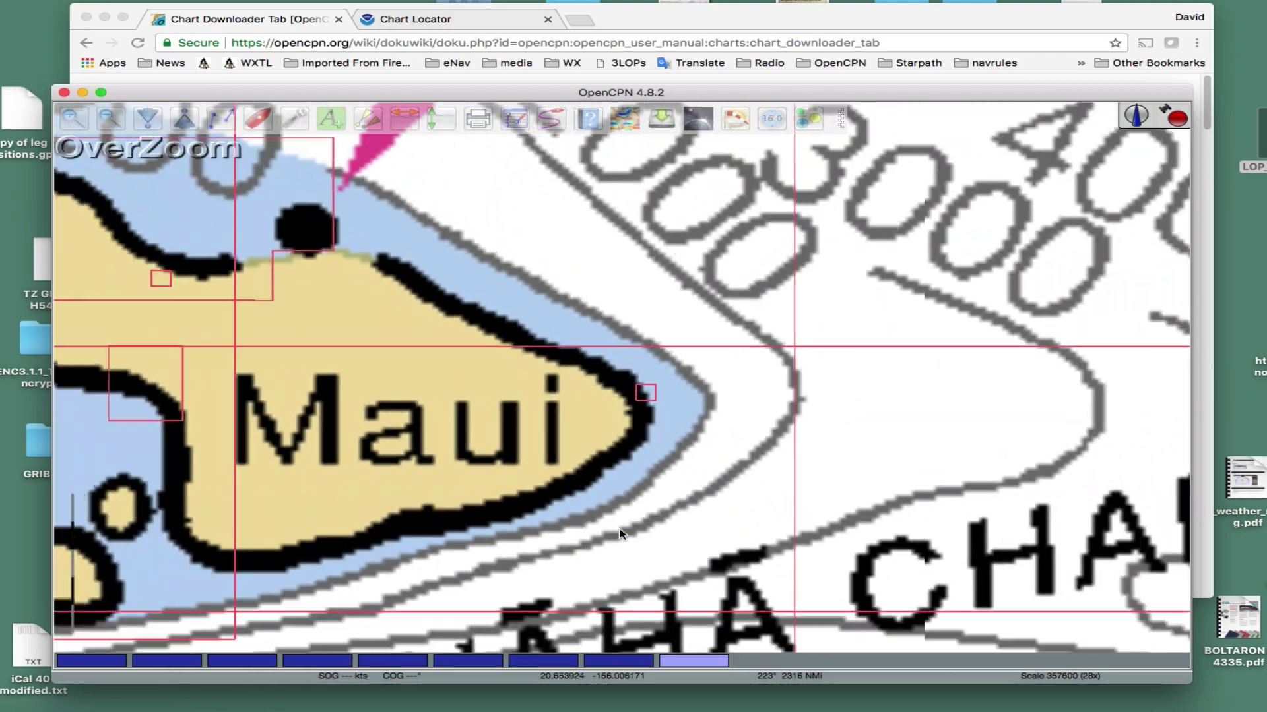
{"action": "scroll", "coordinate": [620, 535], "scroll_direction": "down", "scroll_amount": 10}
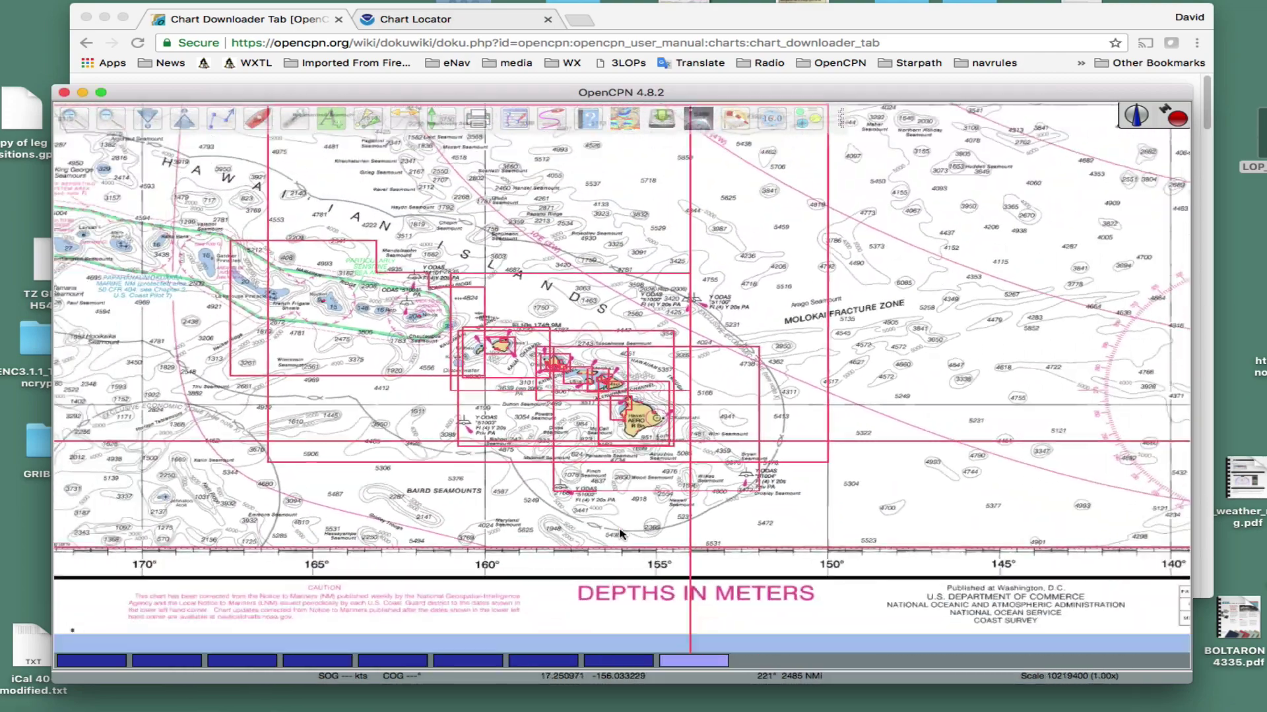
{"action": "scroll", "coordinate": [620, 534], "scroll_direction": "up", "scroll_amount": 3}
{"action": "scroll", "coordinate": [801, 434], "scroll_direction": "down", "scroll_amount": 4}
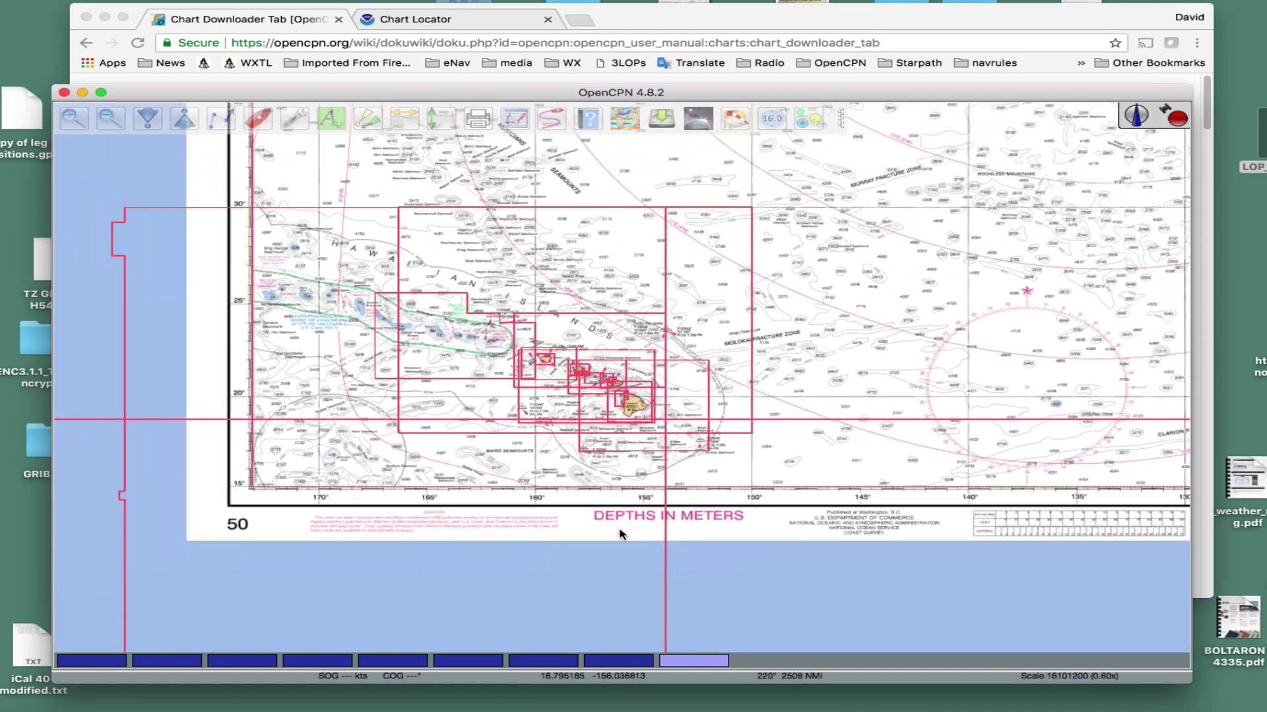
{"action": "scroll", "coordinate": [800, 435], "scroll_direction": "up", "scroll_amount": 3}
{"action": "scroll", "coordinate": [711, 440], "scroll_direction": "down", "scroll_amount": 3}
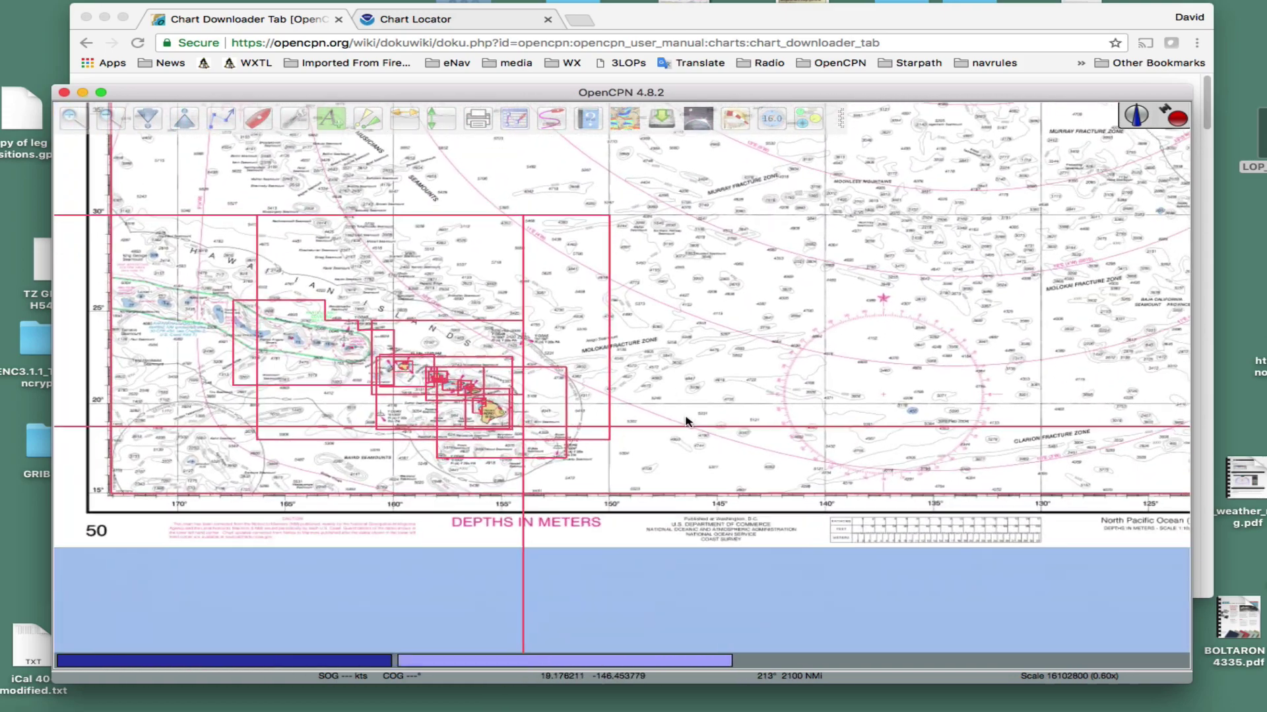
{"action": "scroll", "coordinate": [711, 440], "scroll_direction": "down", "scroll_amount": 5}
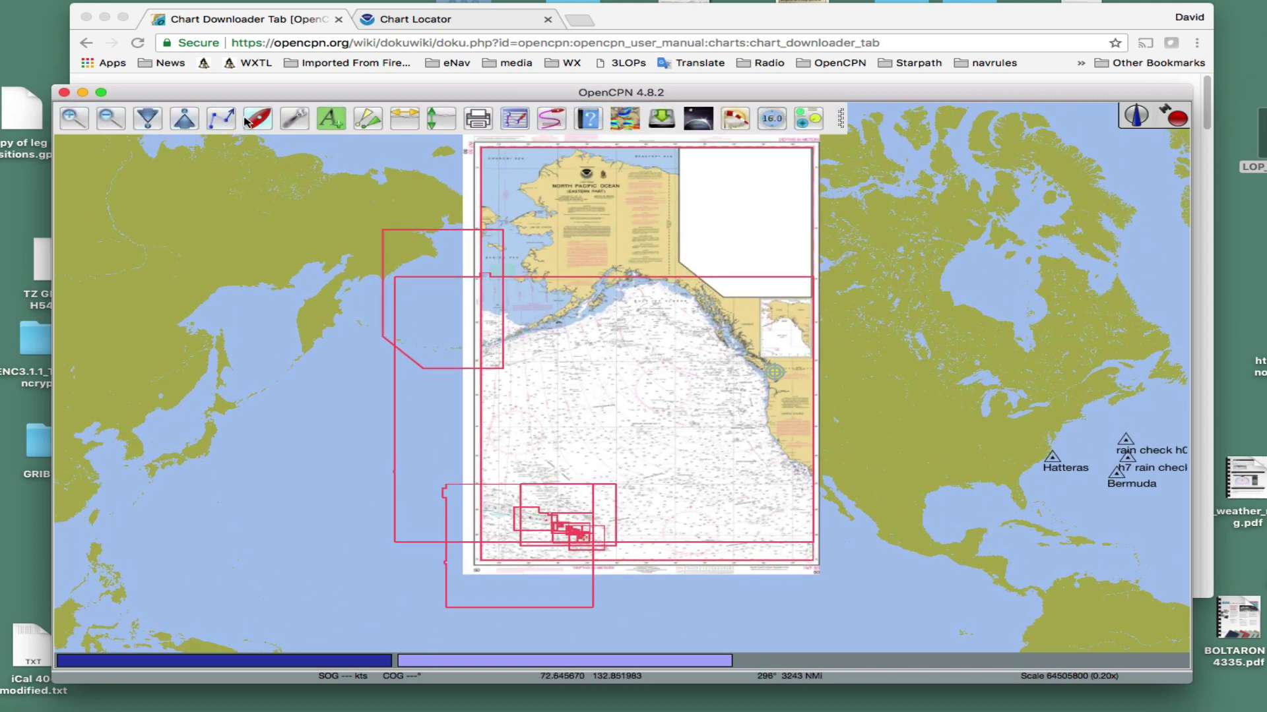
Check the chart quilting setting in the general display options and close the options
{"action": "left_click", "coordinate": [300, 121]}
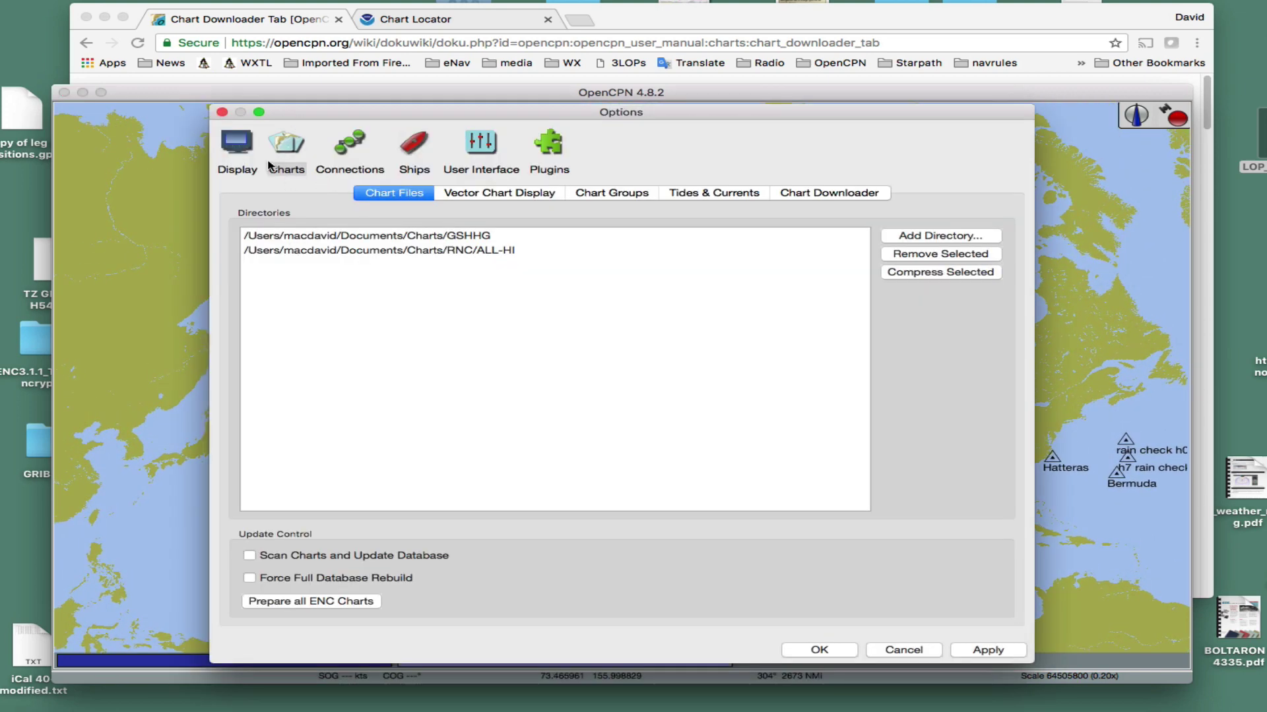
{"action": "left_click", "coordinate": [238, 157]}
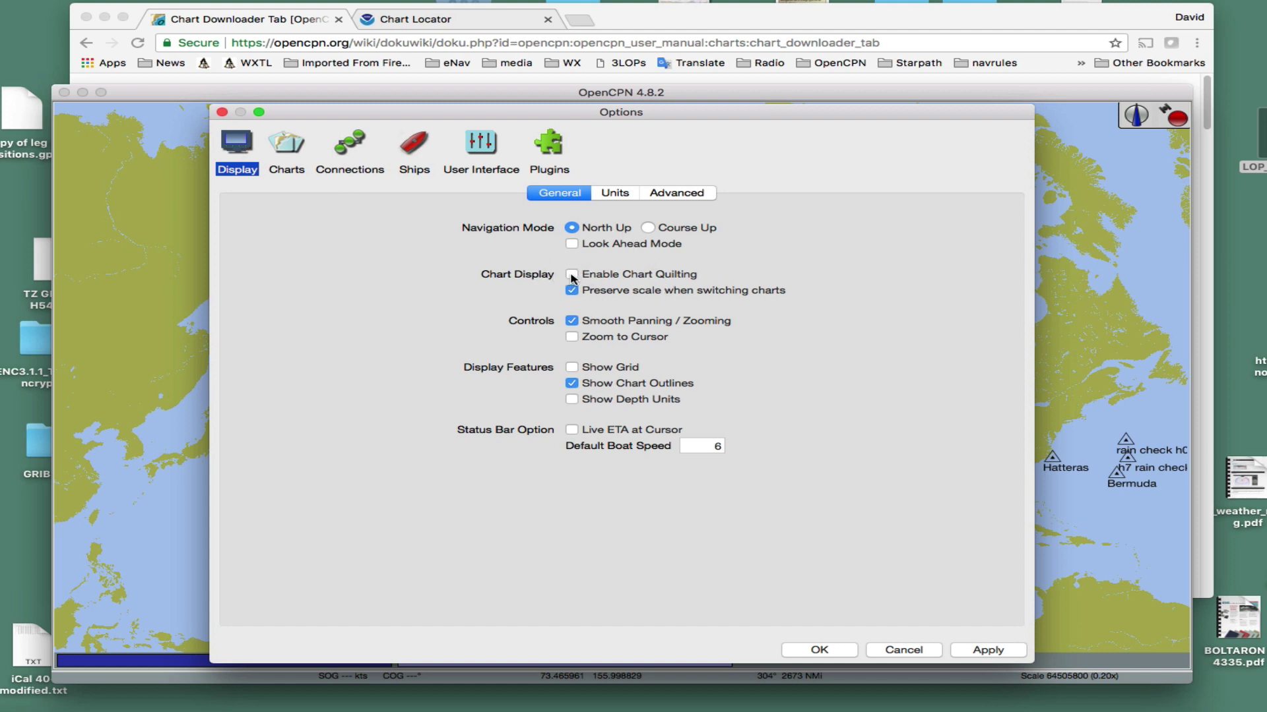
{"action": "left_click", "coordinate": [820, 650]}
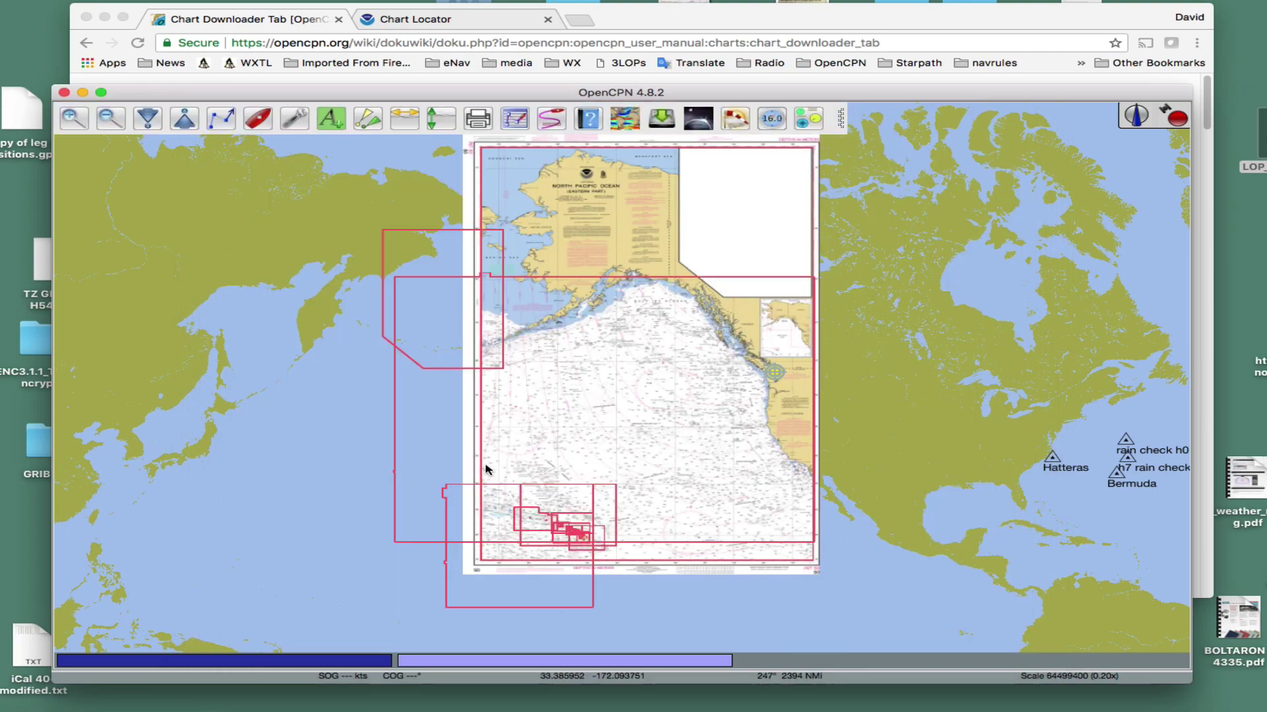
Read the chart details for the small-scale charts covering Hawaii and display chart 530 as the single chart
{"action": "scroll", "coordinate": [521, 561], "scroll_direction": "up", "scroll_amount": 5}
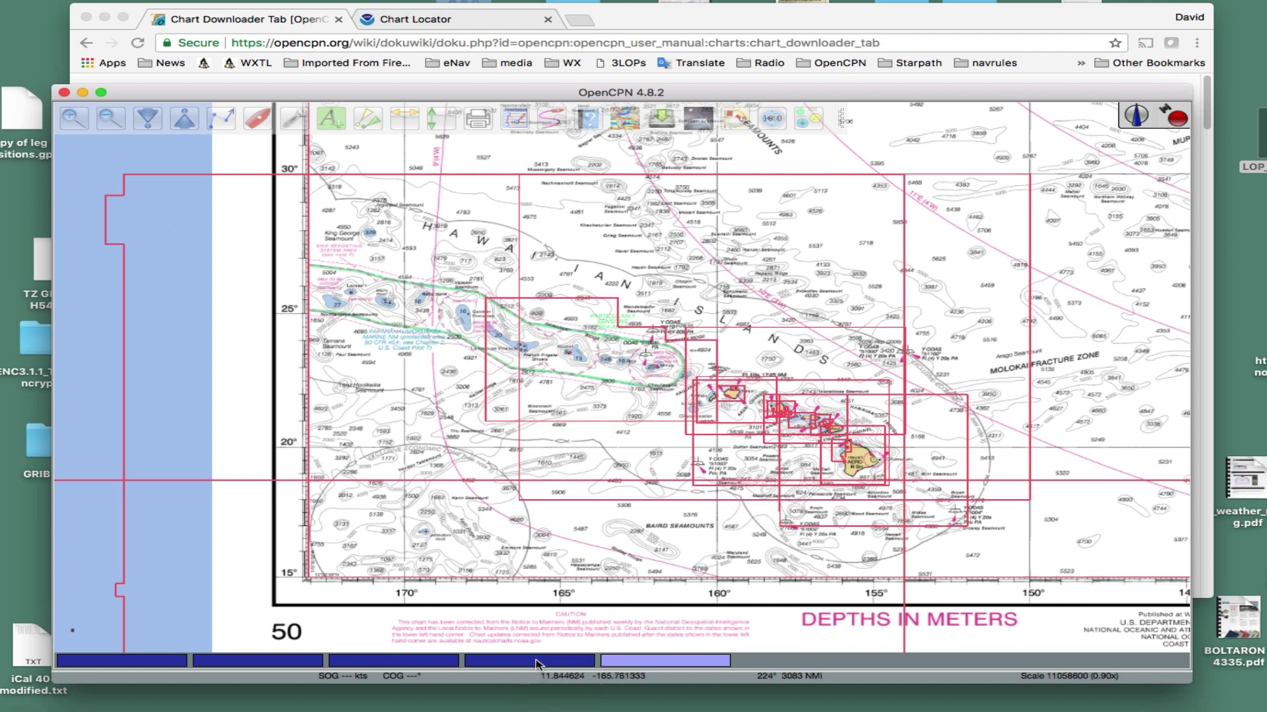
{"action": "mouse_move", "coordinate": [665, 662]}
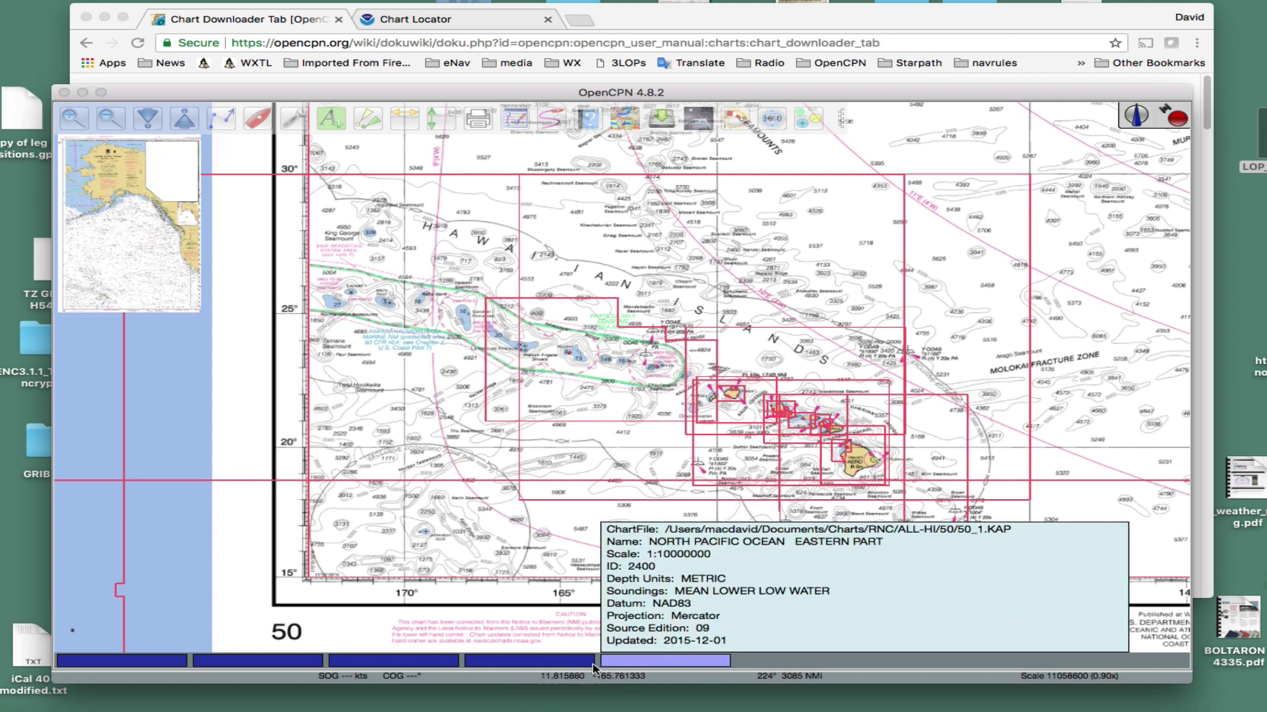
{"action": "mouse_move", "coordinate": [552, 668]}
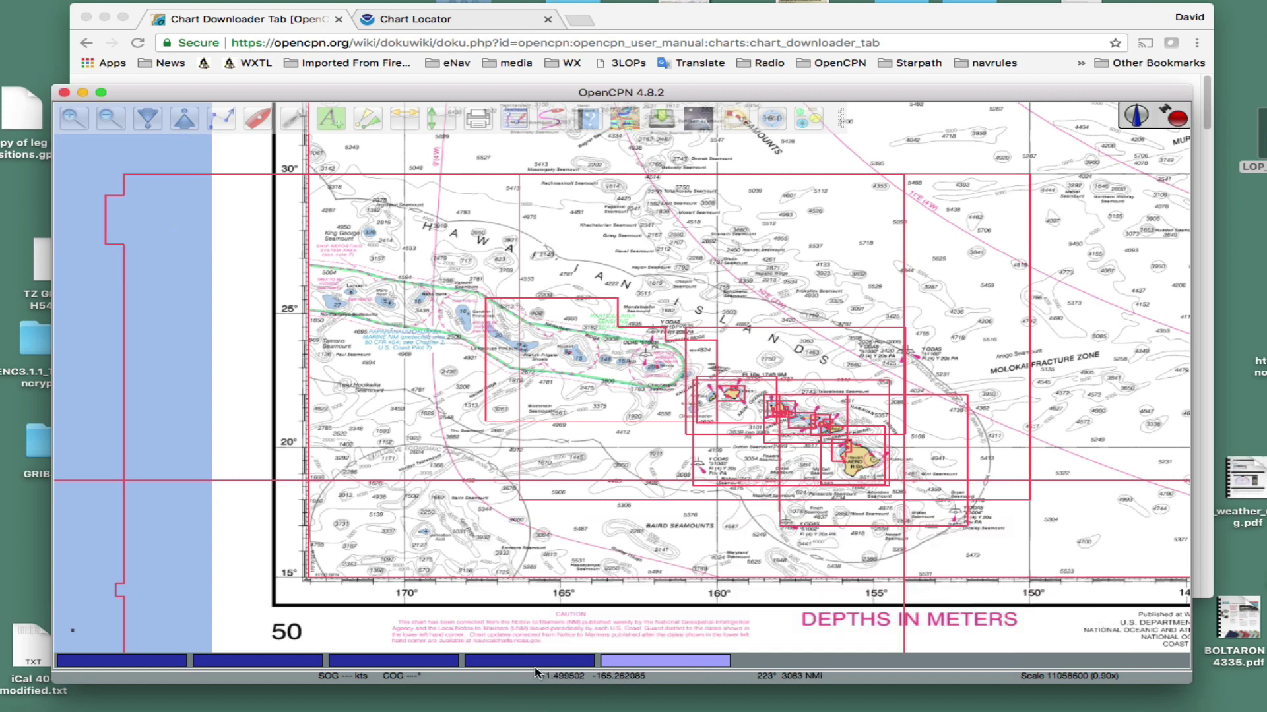
{"action": "mouse_move", "coordinate": [346, 658]}
{"action": "mouse_move", "coordinate": [305, 666]}
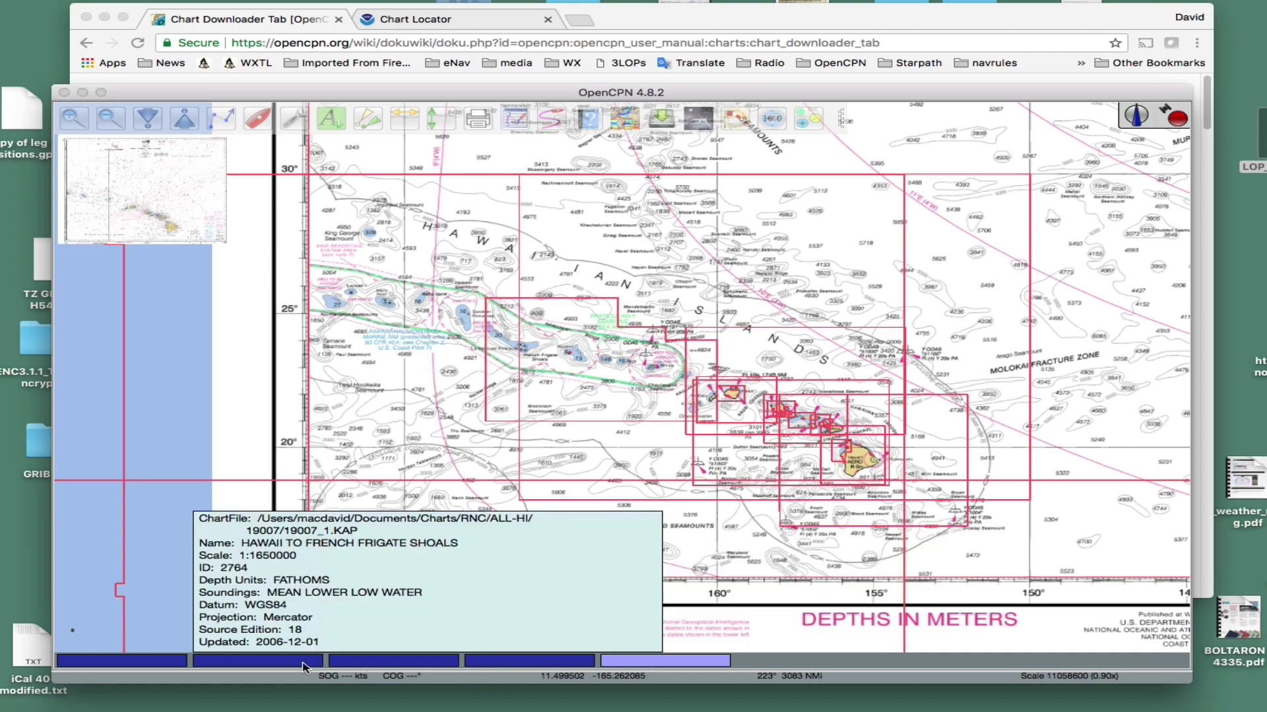
{"action": "left_click", "coordinate": [518, 668]}
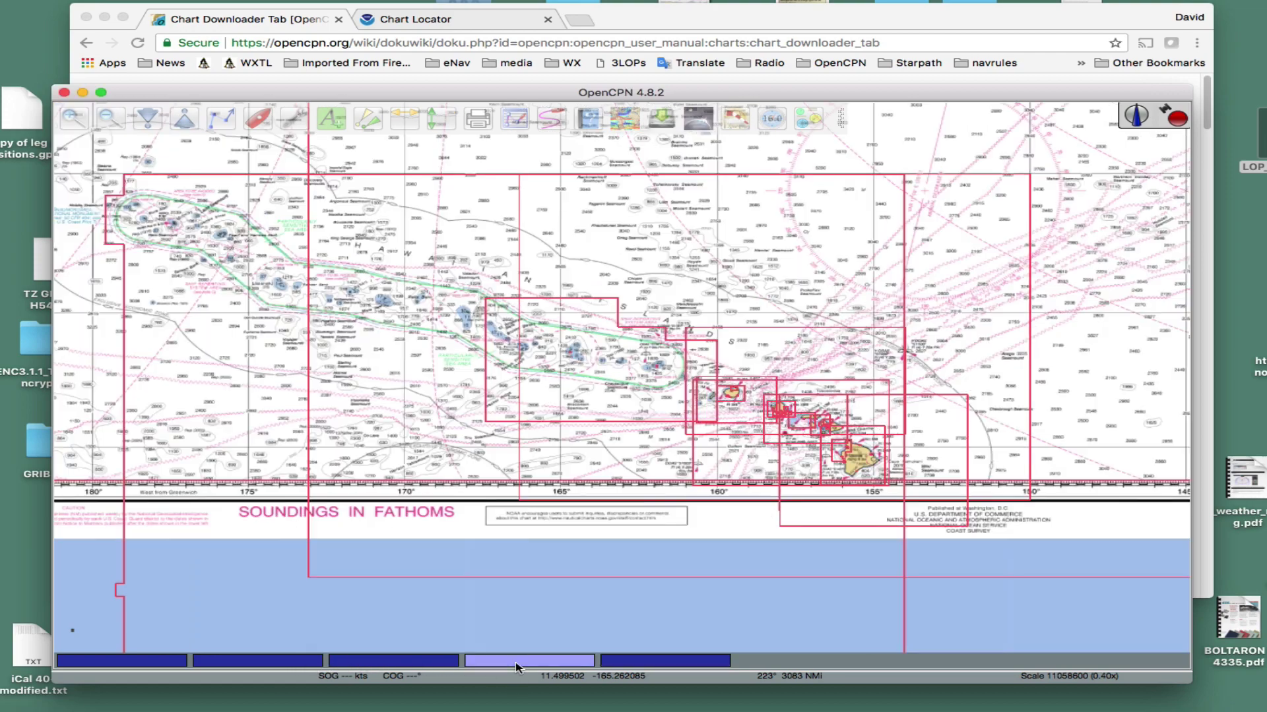
Examine chart 530's coverage between the Hawaiian Islands and the US west coast
{"action": "scroll", "coordinate": [604, 517], "scroll_direction": "up", "scroll_amount": 3}
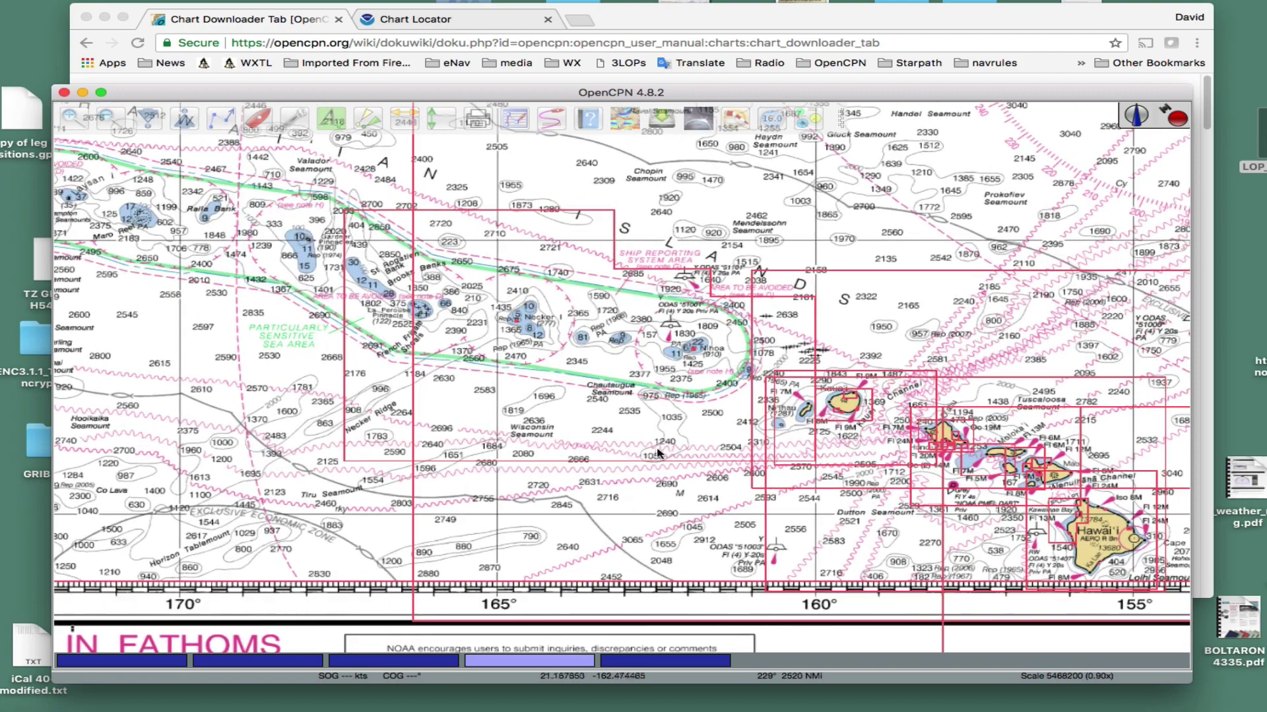
{"action": "scroll", "coordinate": [644, 440], "scroll_direction": "up", "scroll_amount": 1}
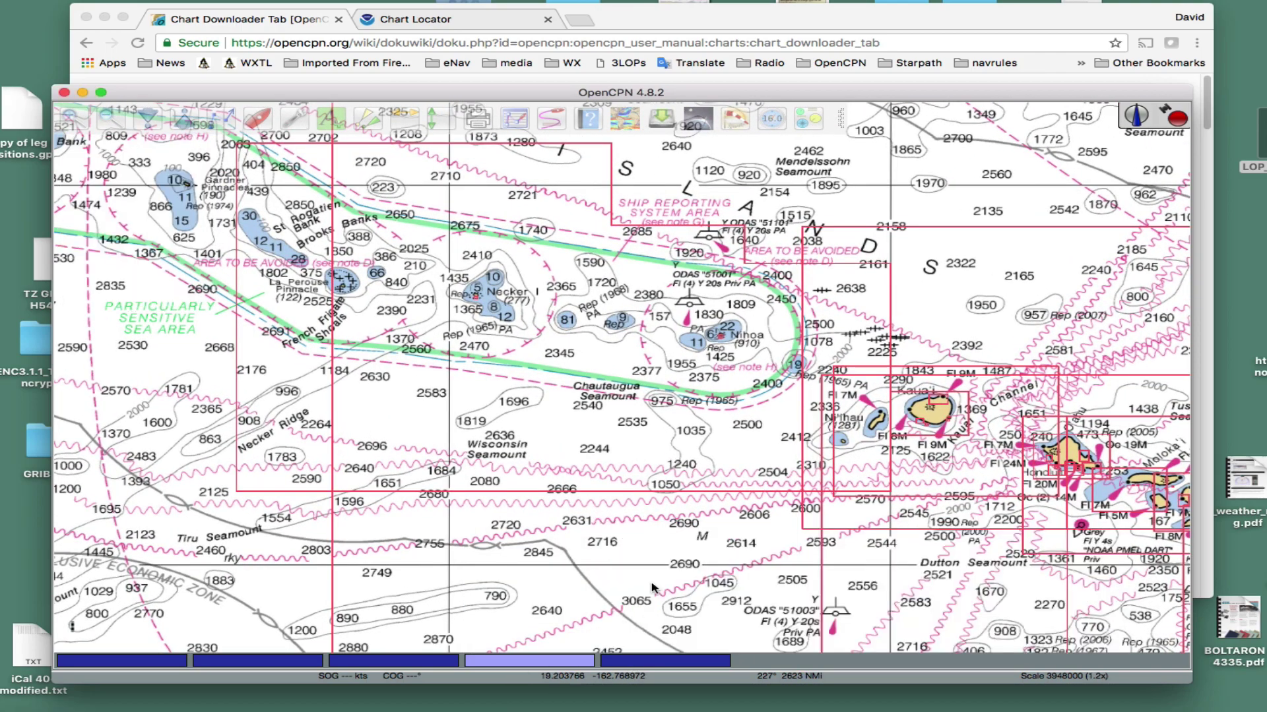
{"action": "scroll", "coordinate": [661, 474], "scroll_direction": "down", "scroll_amount": 5}
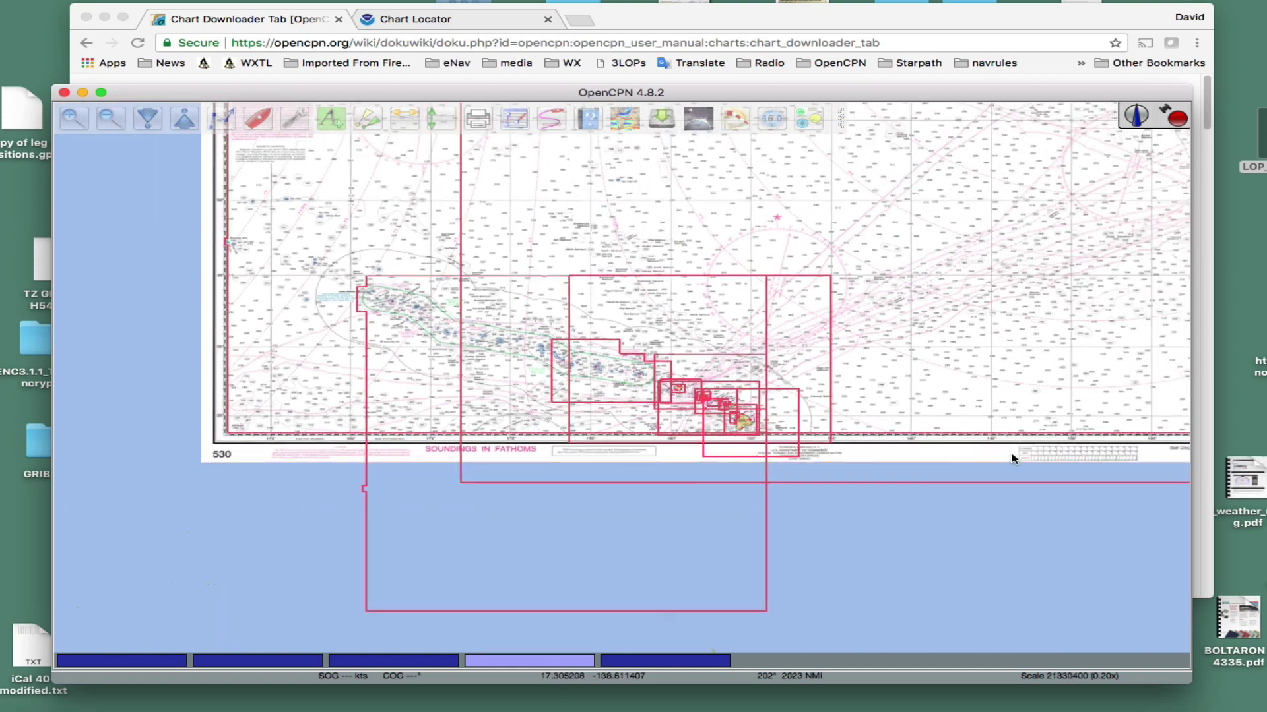
{"action": "left_click_drag", "start_coordinate": [1012, 458], "coordinate": [732, 469]}
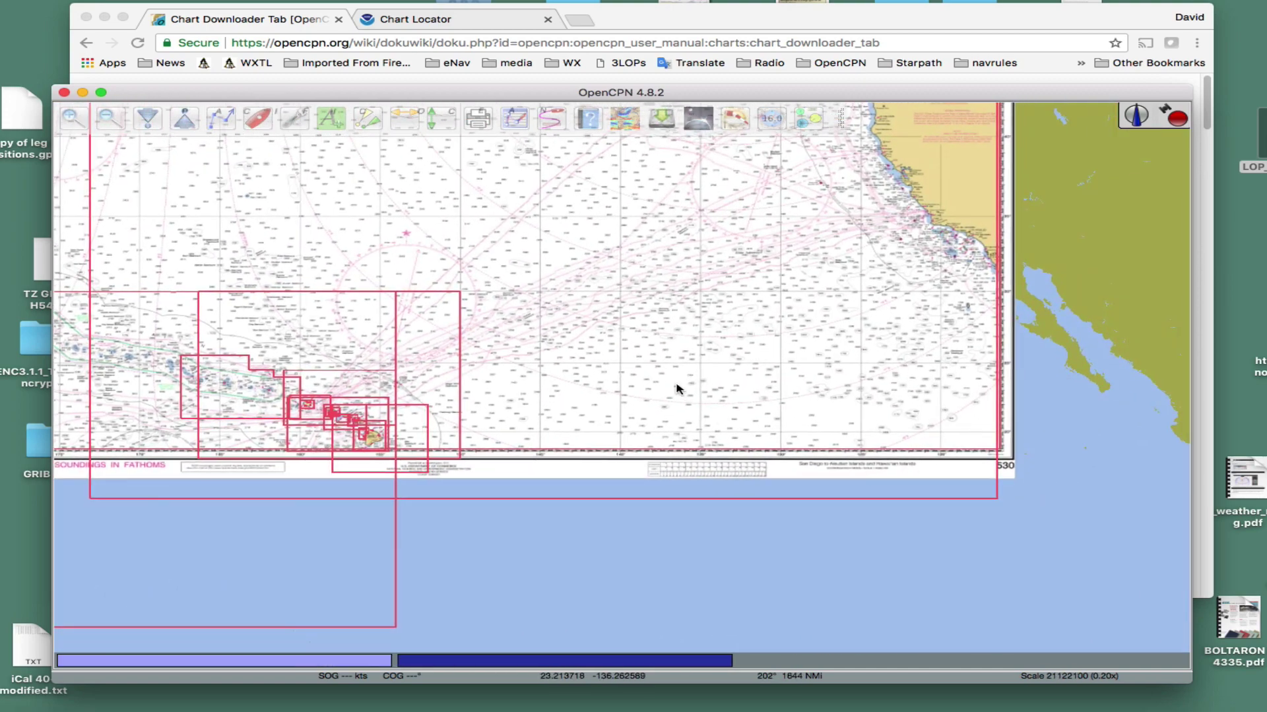
{"action": "left_click_drag", "start_coordinate": [676, 387], "coordinate": [949, 439]}
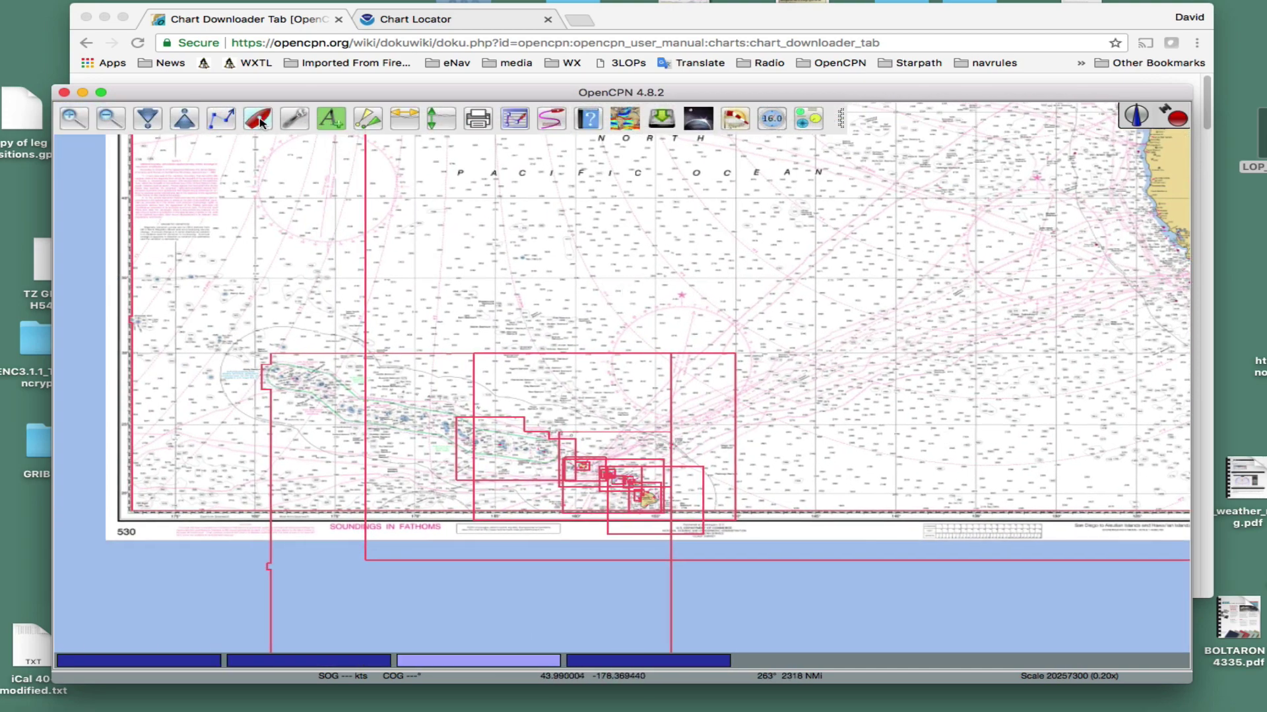
Enable chart quilting and examine the quilted charts from the North Pacific down to Kauai and Oahu
{"action": "left_click", "coordinate": [292, 119]}
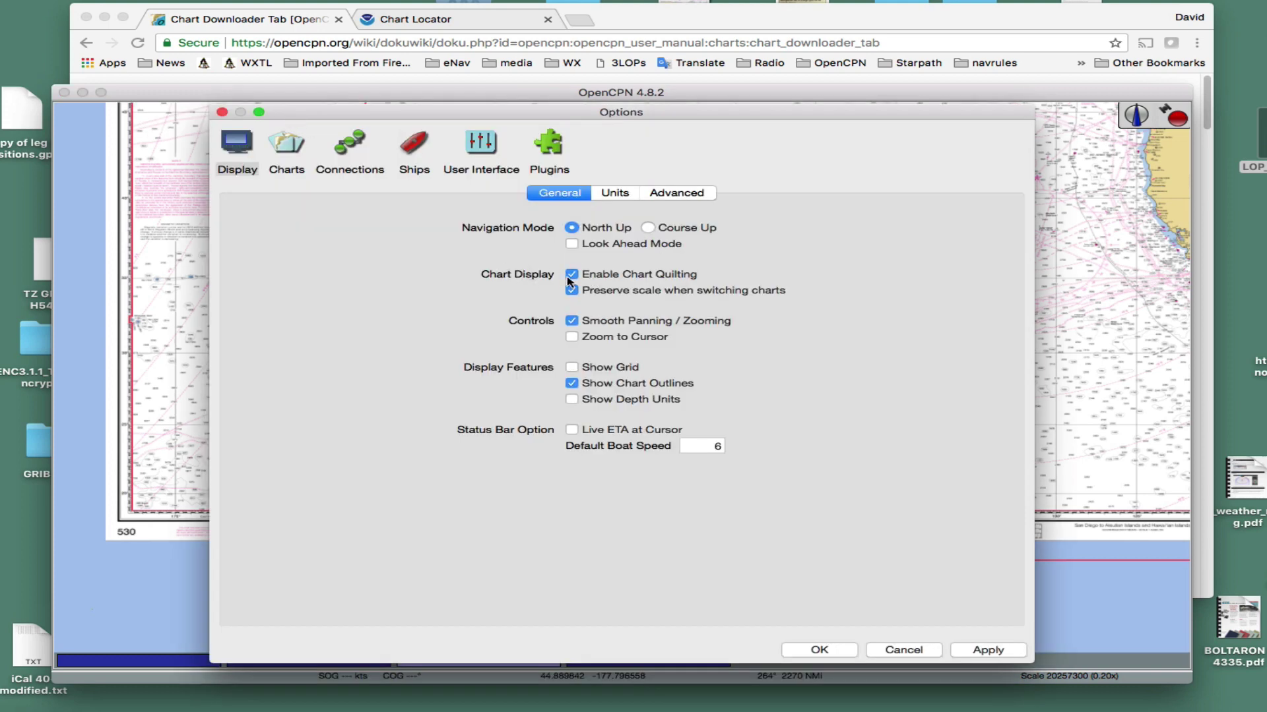
{"action": "left_click", "coordinate": [818, 650]}
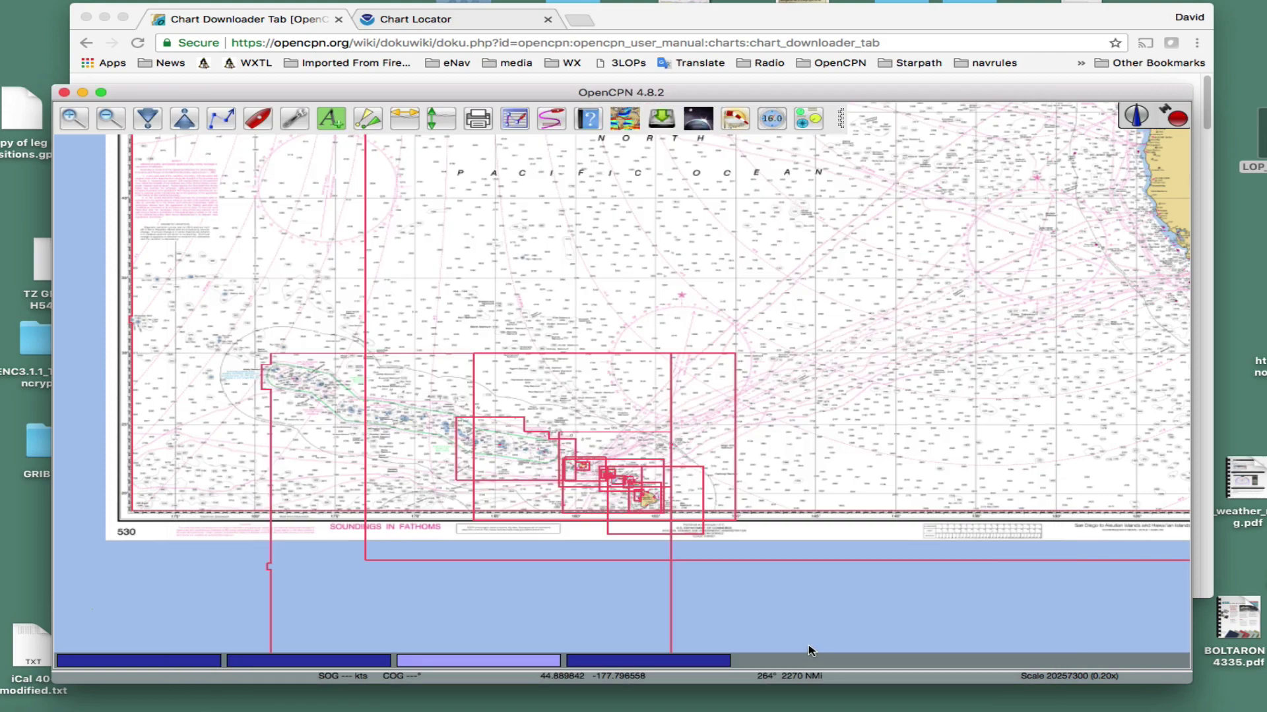
{"action": "scroll", "coordinate": [787, 513], "scroll_direction": "down", "scroll_amount": 3}
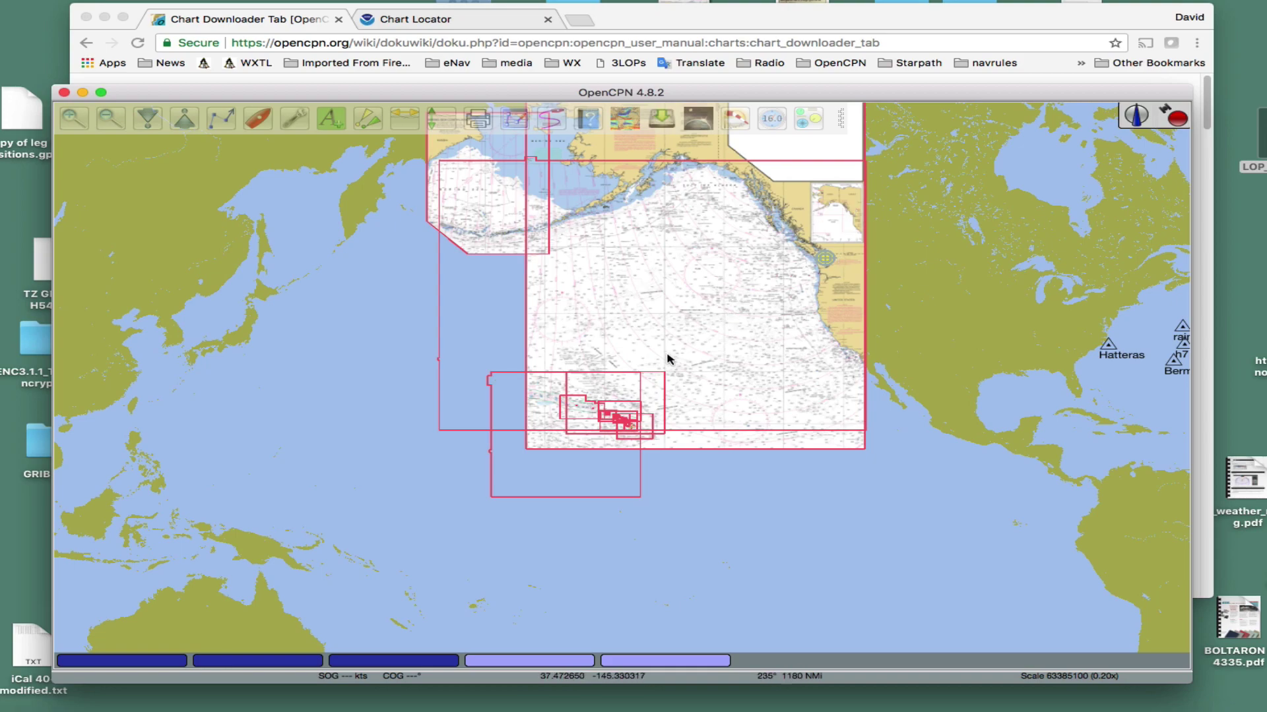
{"action": "scroll", "coordinate": [613, 392], "scroll_direction": "up", "scroll_amount": 5}
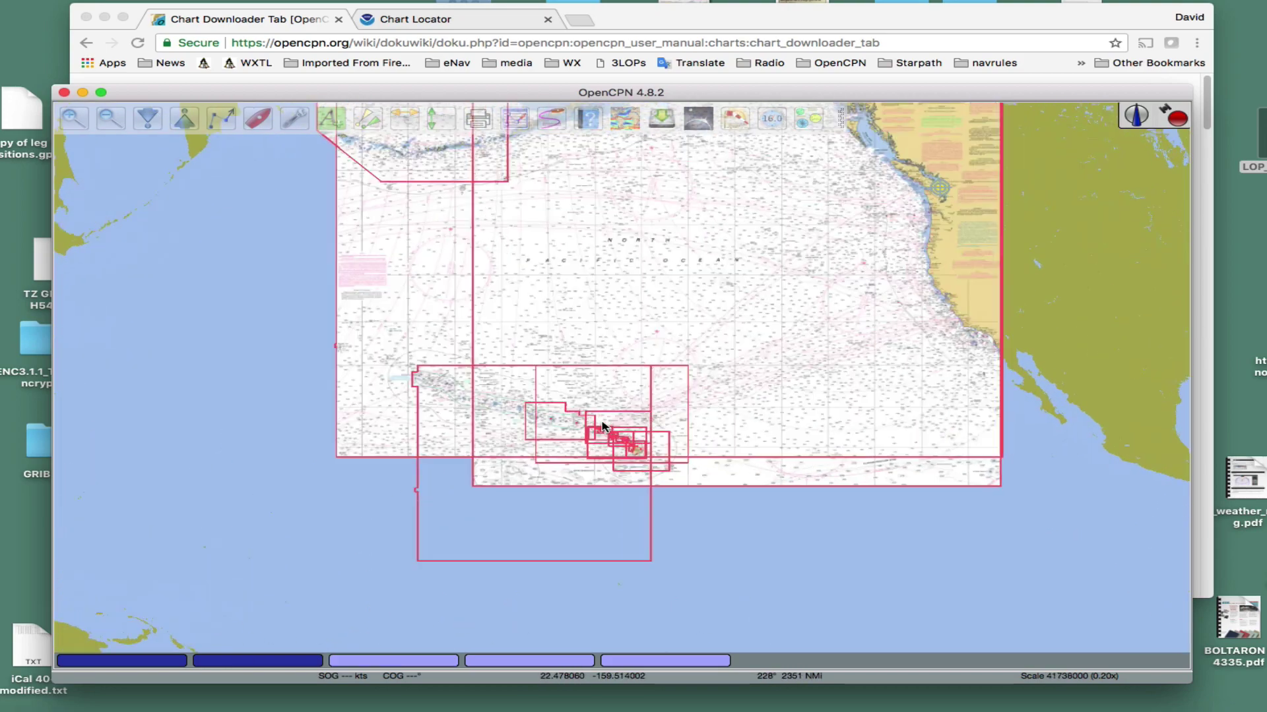
{"action": "scroll", "coordinate": [679, 488], "scroll_direction": "up", "scroll_amount": 2}
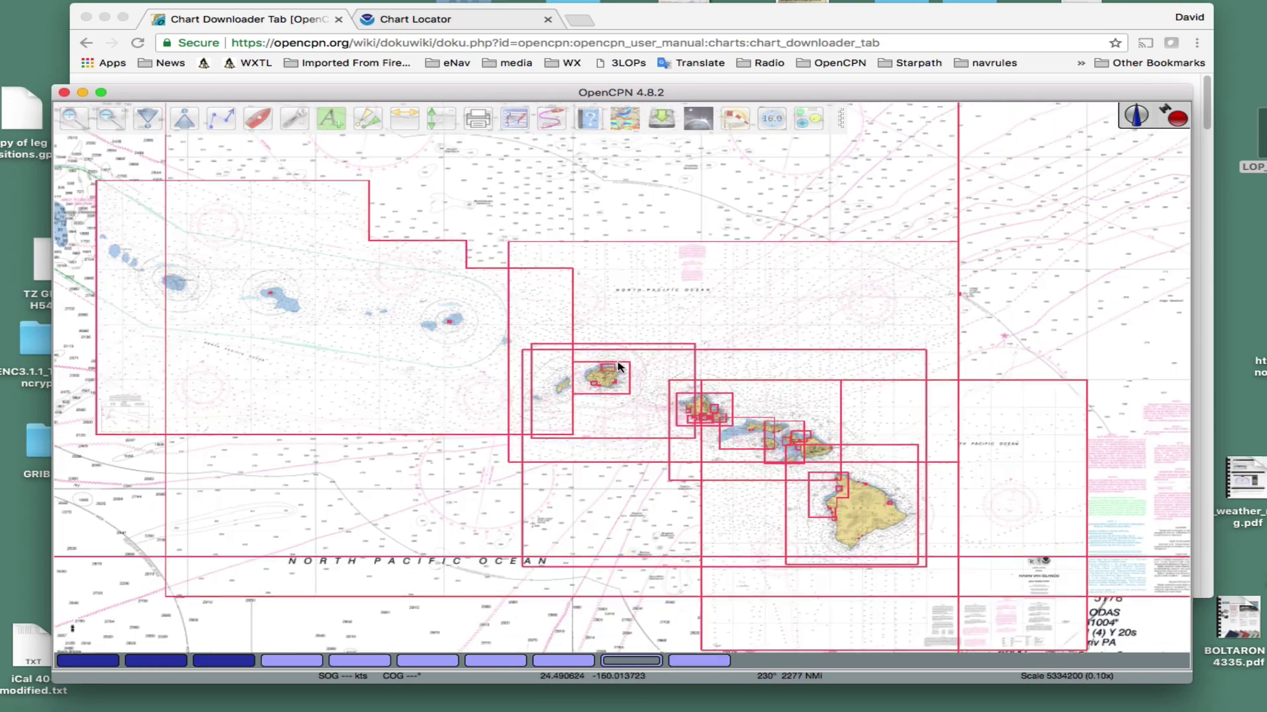
{"action": "scroll", "coordinate": [682, 482], "scroll_direction": "up", "scroll_amount": 3}
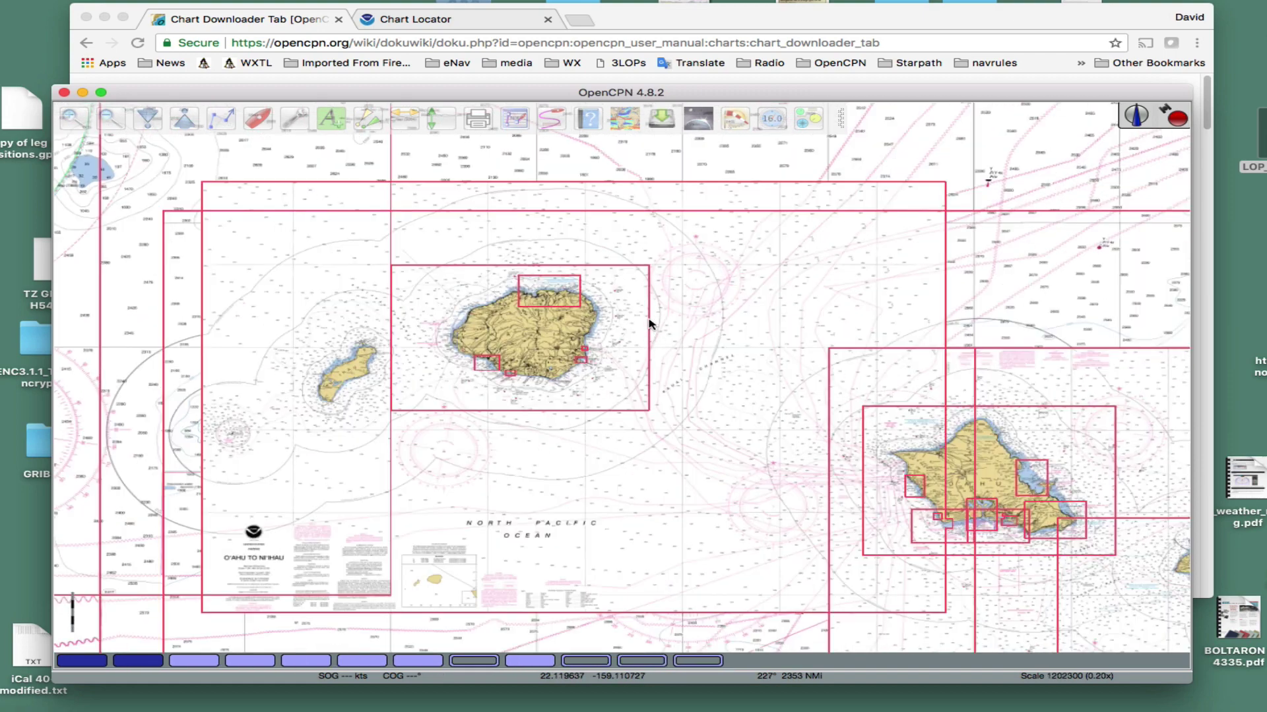
Turn off Show Chart Outlines in the general display options and accept the change
{"action": "left_click", "coordinate": [297, 132]}
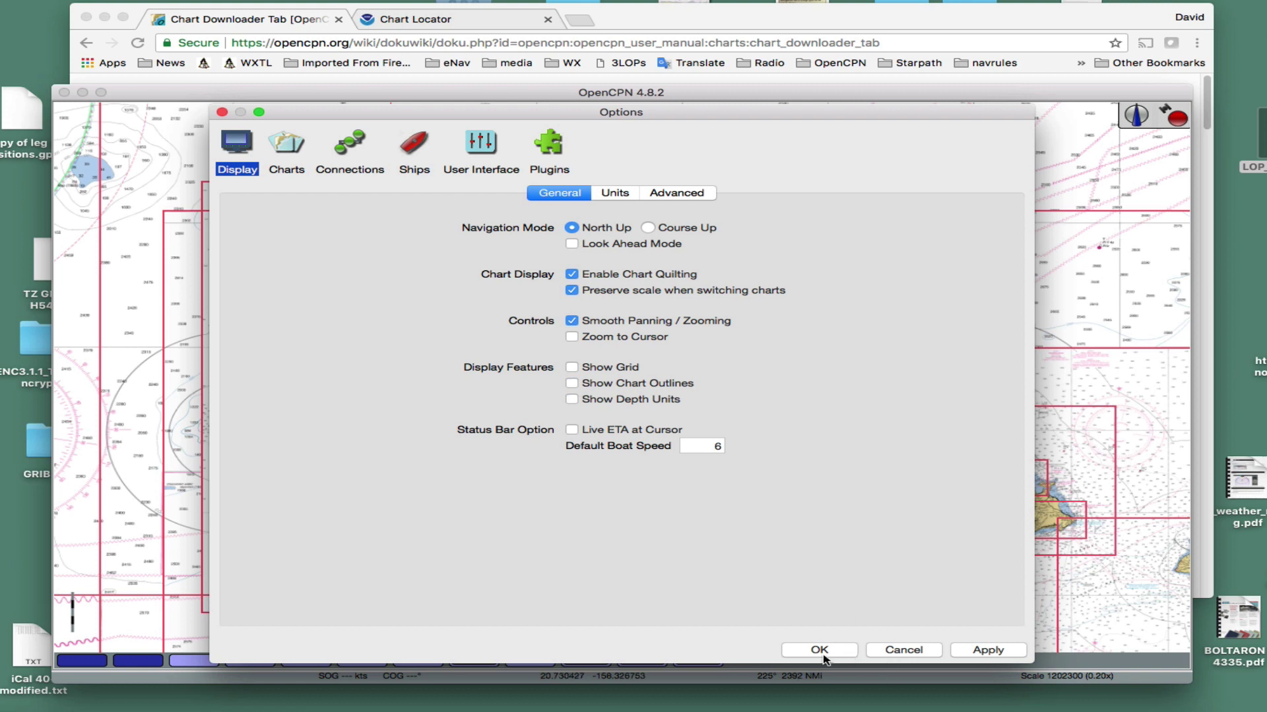
{"action": "left_click", "coordinate": [987, 649]}
{"action": "left_click", "coordinate": [820, 649]}
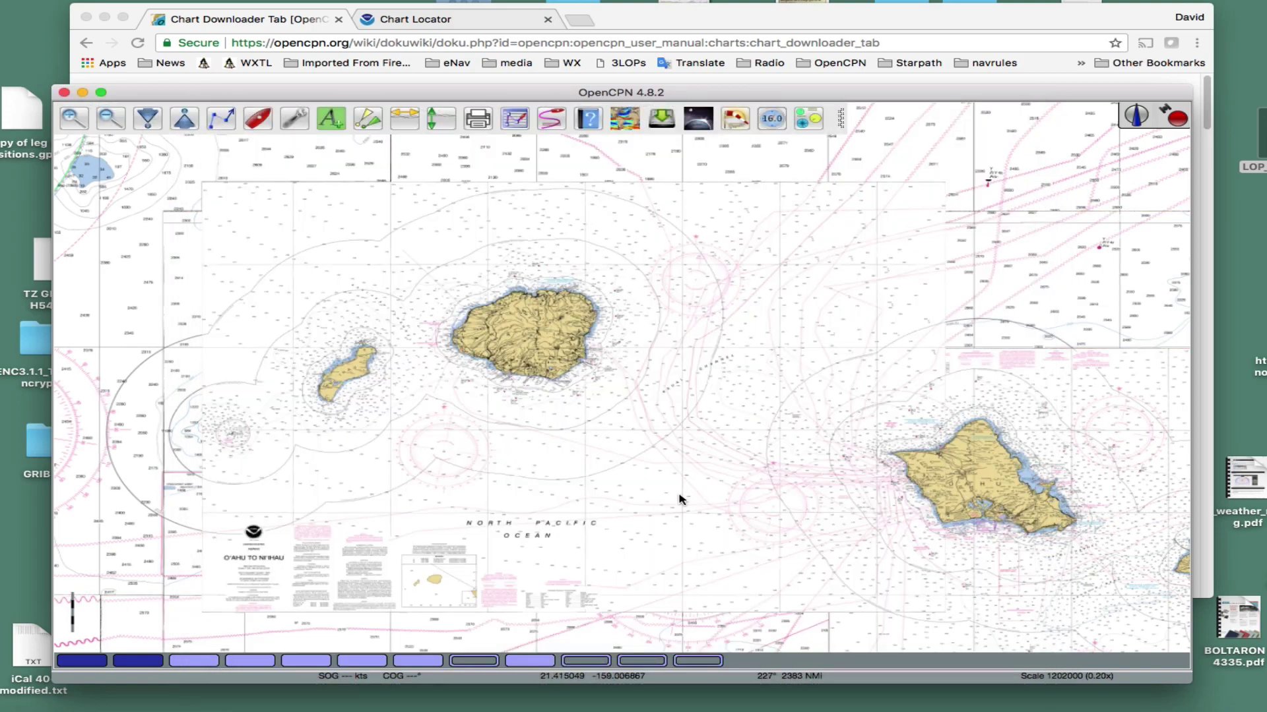